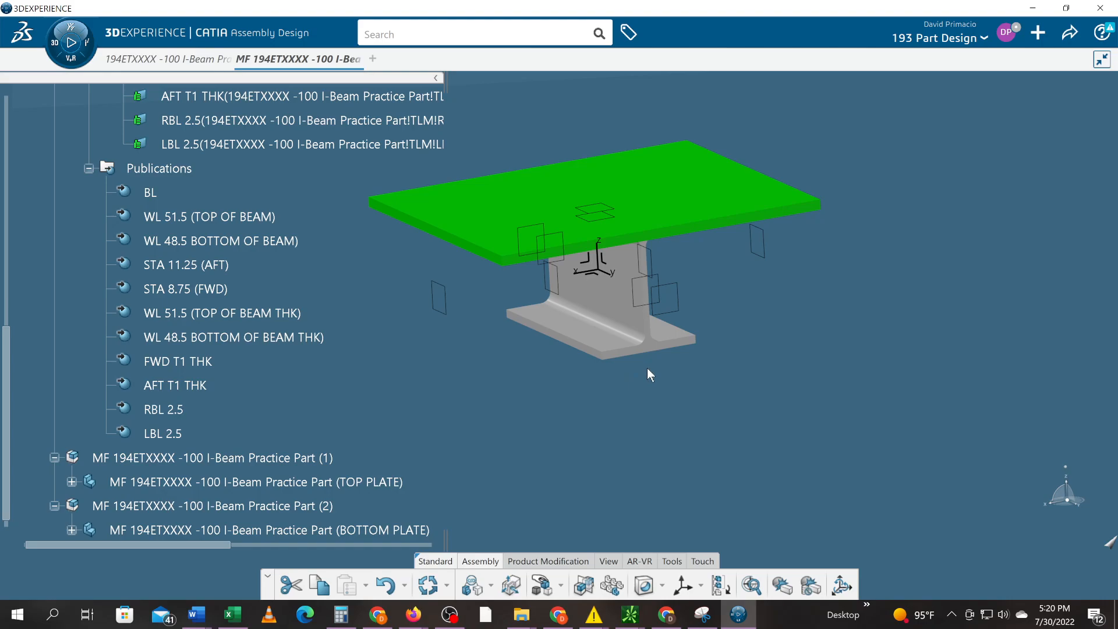
# - Pick the WL 48.5, STA 11.25 and STA 8.75 publications in the I-beam's Publications set
pyautogui.scroll(-2, 431, 354)
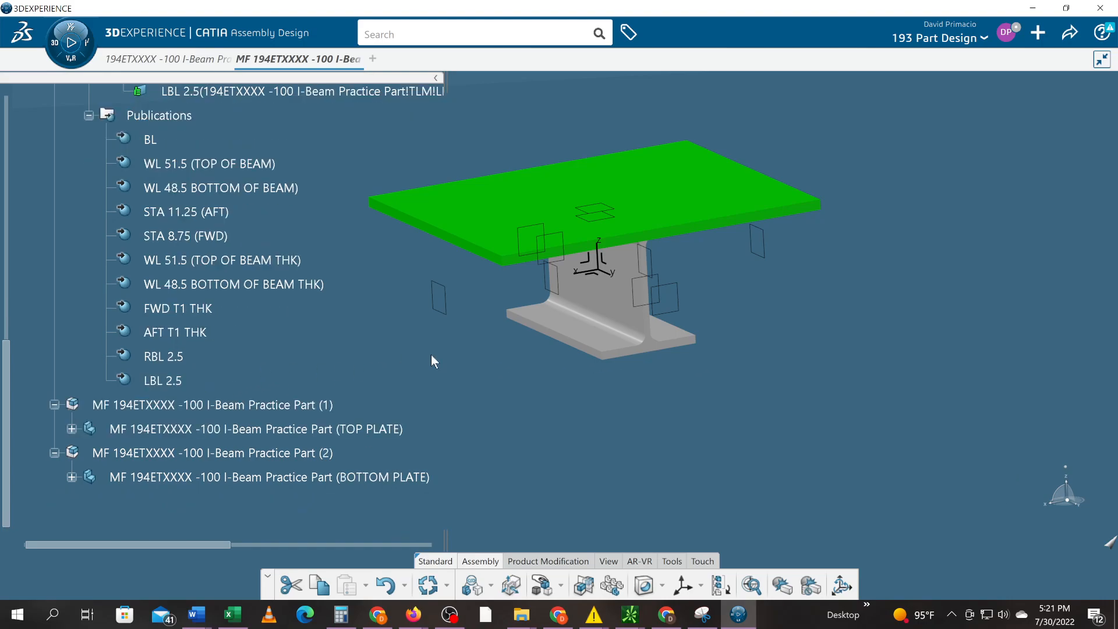
pyautogui.click(225, 194)
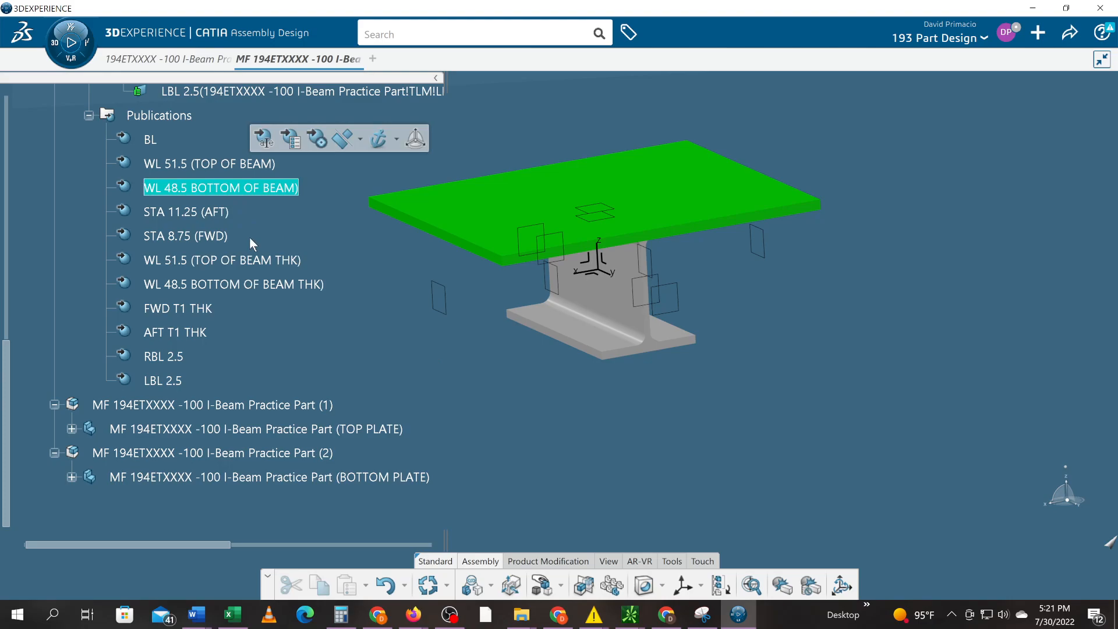
pyautogui.click(224, 214)
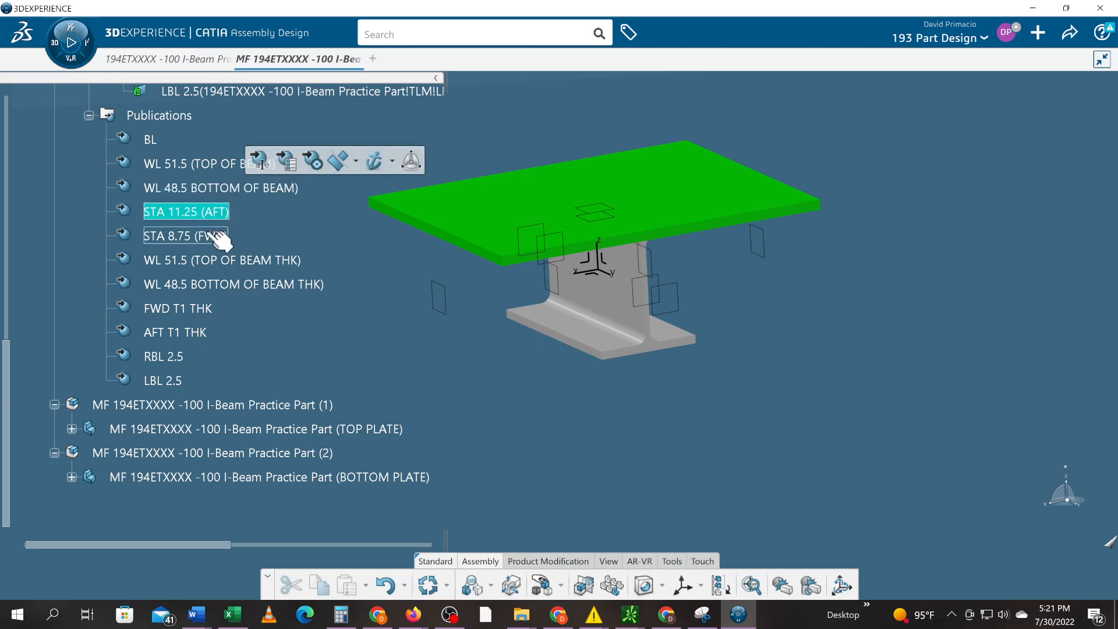
pyautogui.click(227, 236)
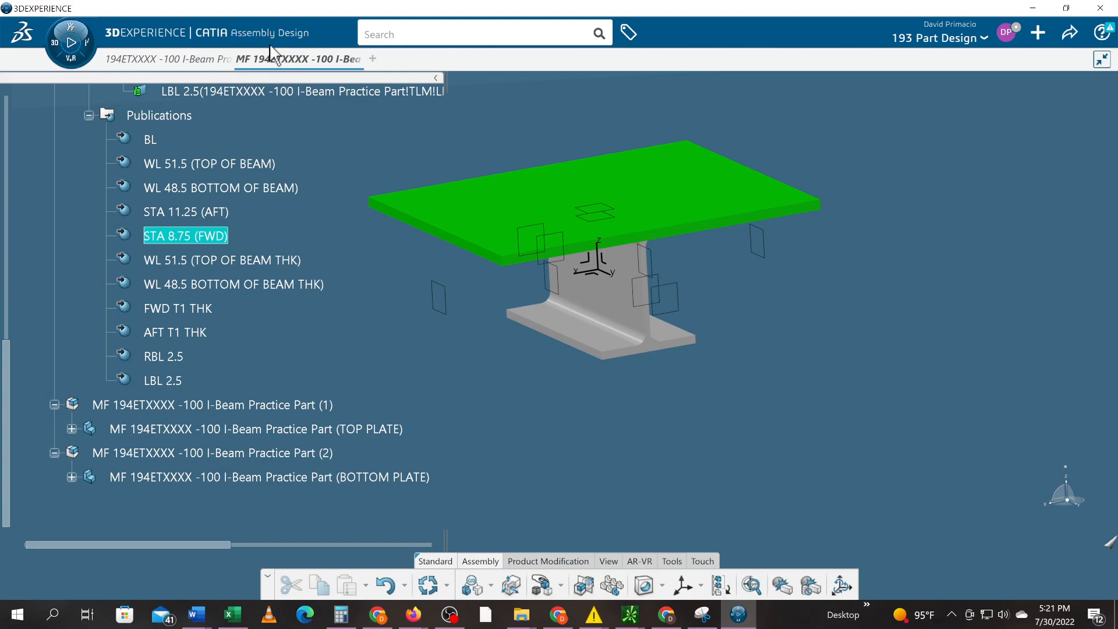
pyautogui.scroll(5, 289, 256)
pyautogui.scroll(4, 297, 265)
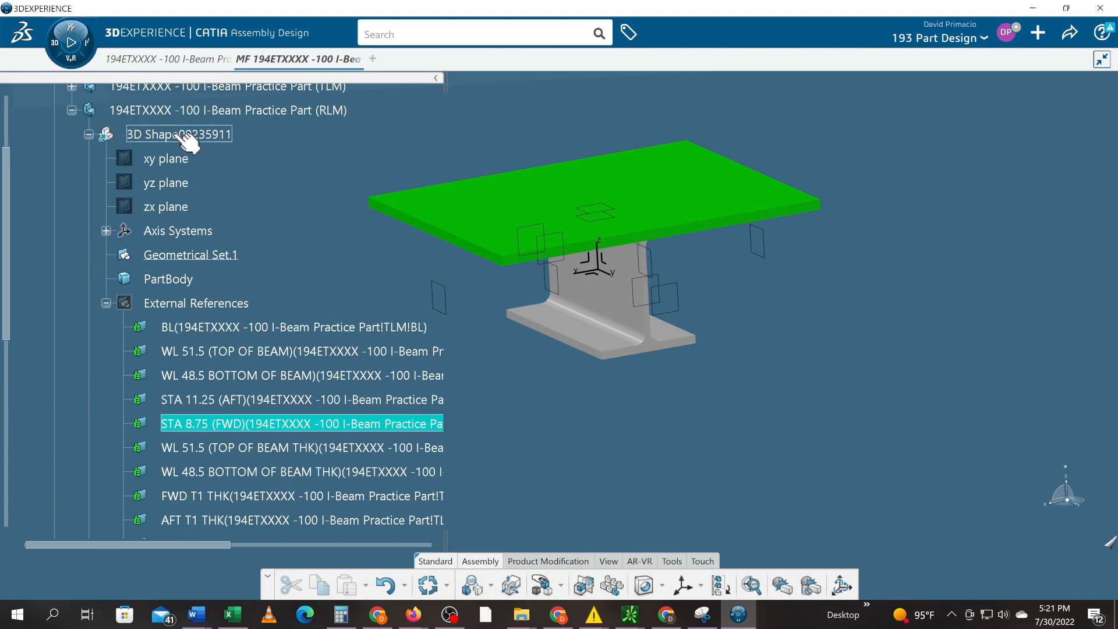
# - Activate the I-beam part's 3D shape for editing in Part Design
pyautogui.click(175, 132)
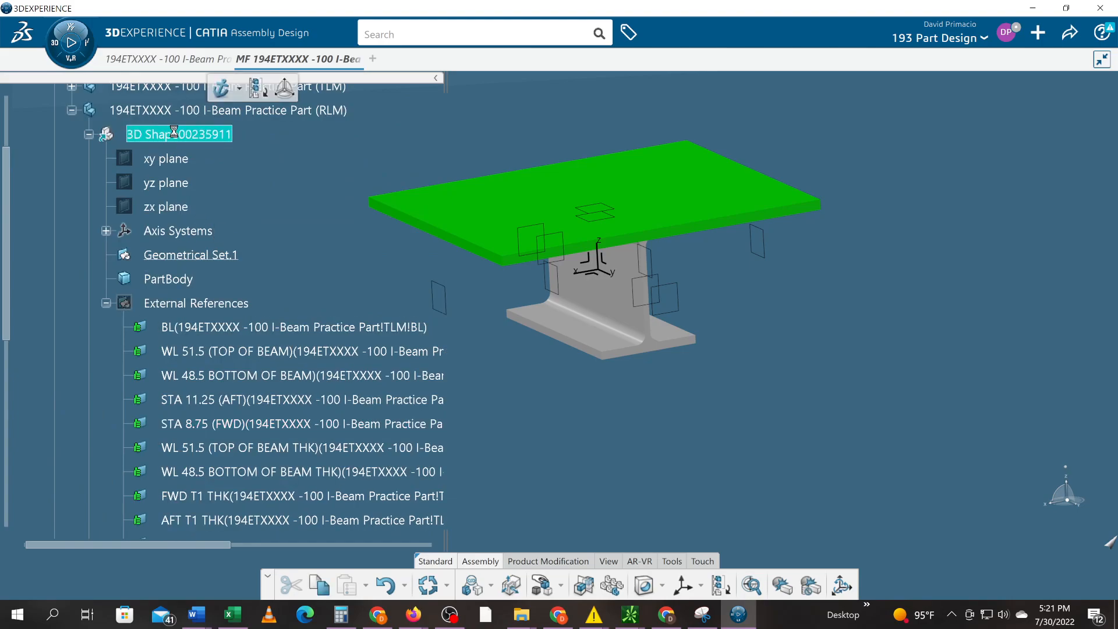
pyautogui.click(251, 45)
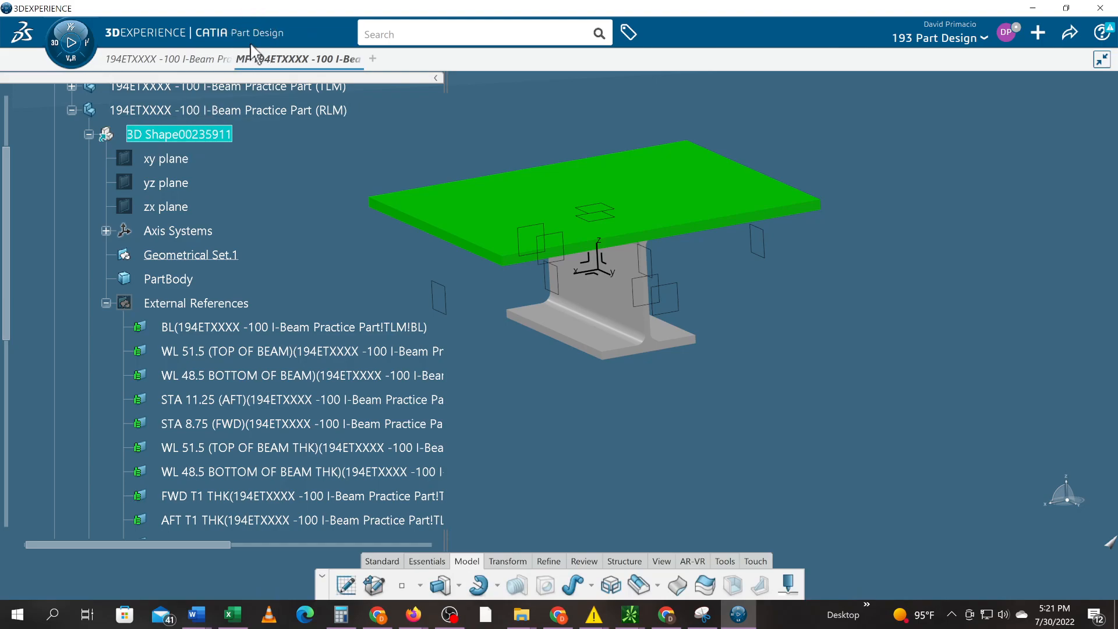
pyautogui.scroll(-5, 250, 152)
pyautogui.scroll(-3, 230, 158)
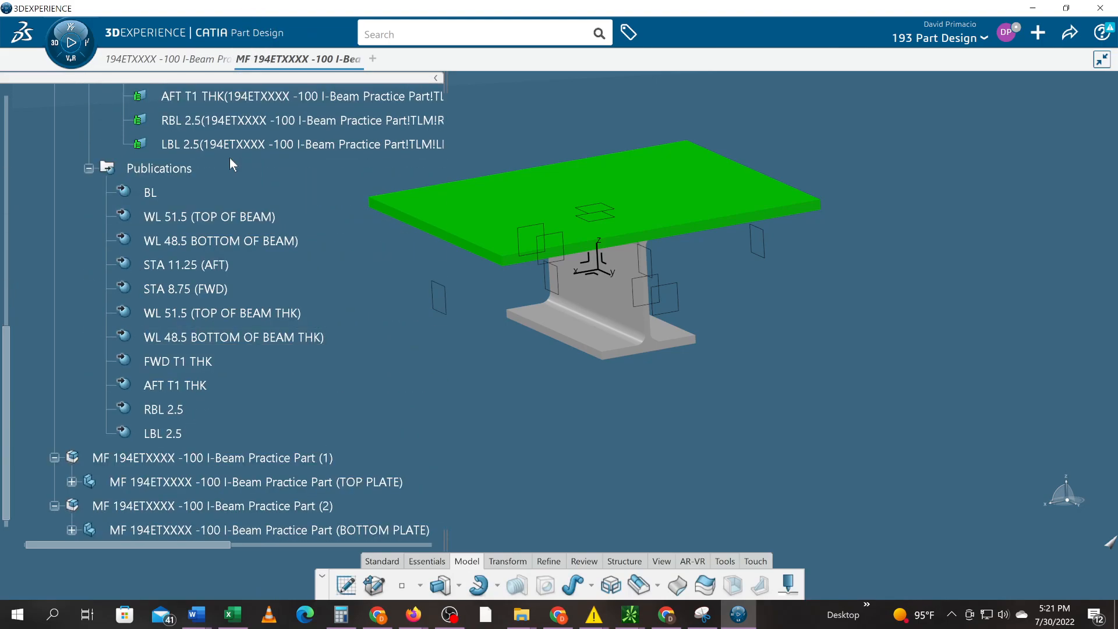
pyautogui.scroll(1, 231, 158)
# - Multi-select the WL 48.5, STA 11.25, STA 8.75, RBL 2.5 and LBL 2.5 publications
pyautogui.click(215, 217)
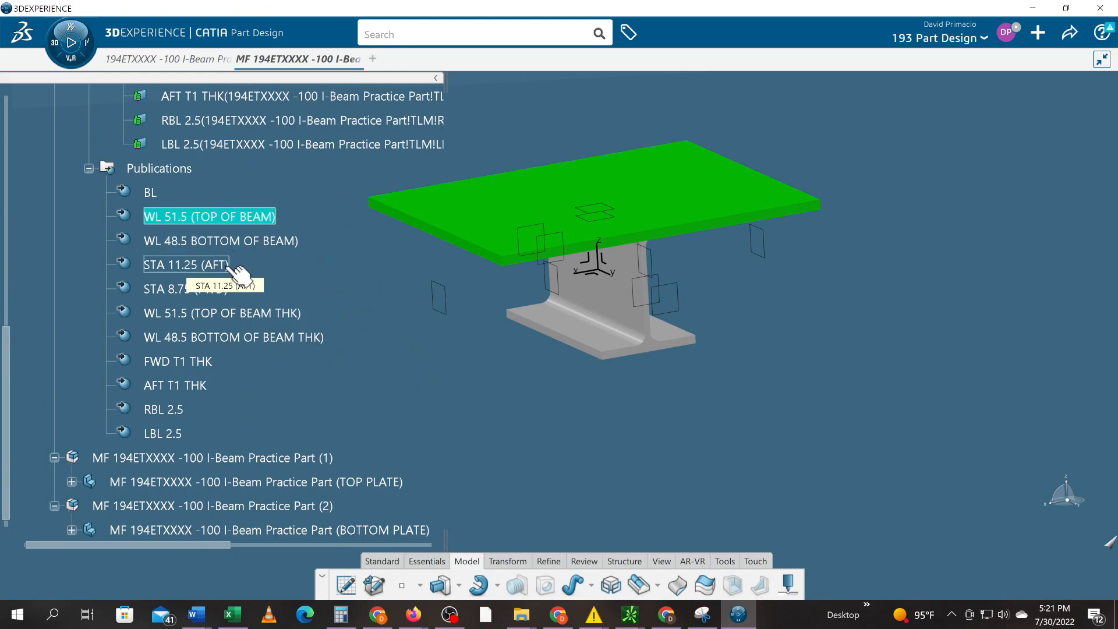
pyautogui.click(230, 241)
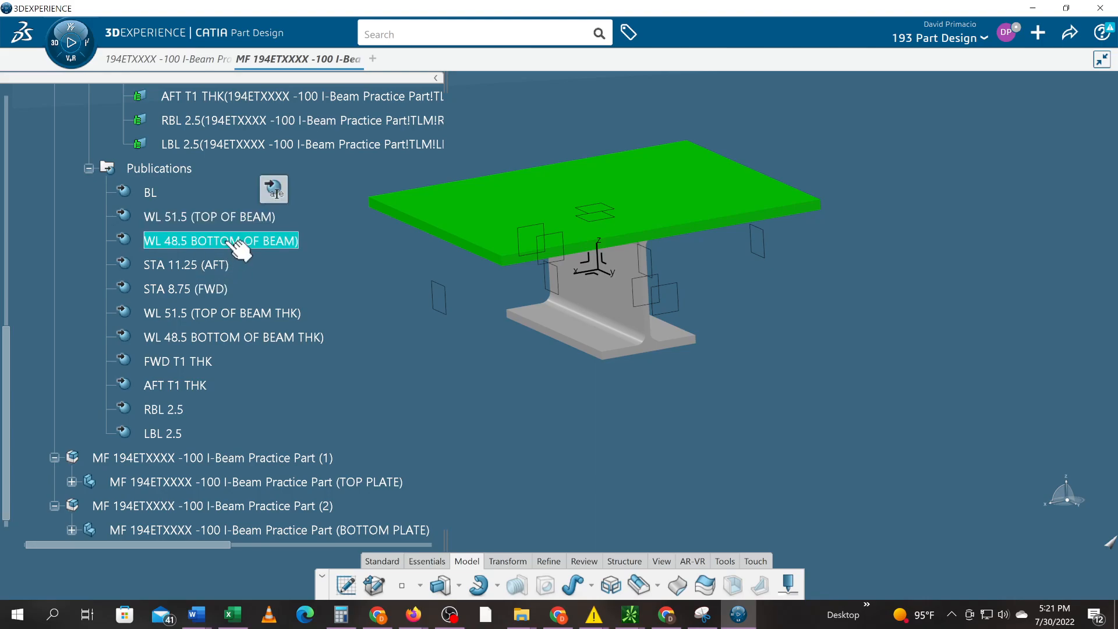
pyautogui.keyDown('ctrl'); pyautogui.click(192, 265); pyautogui.keyUp('ctrl')
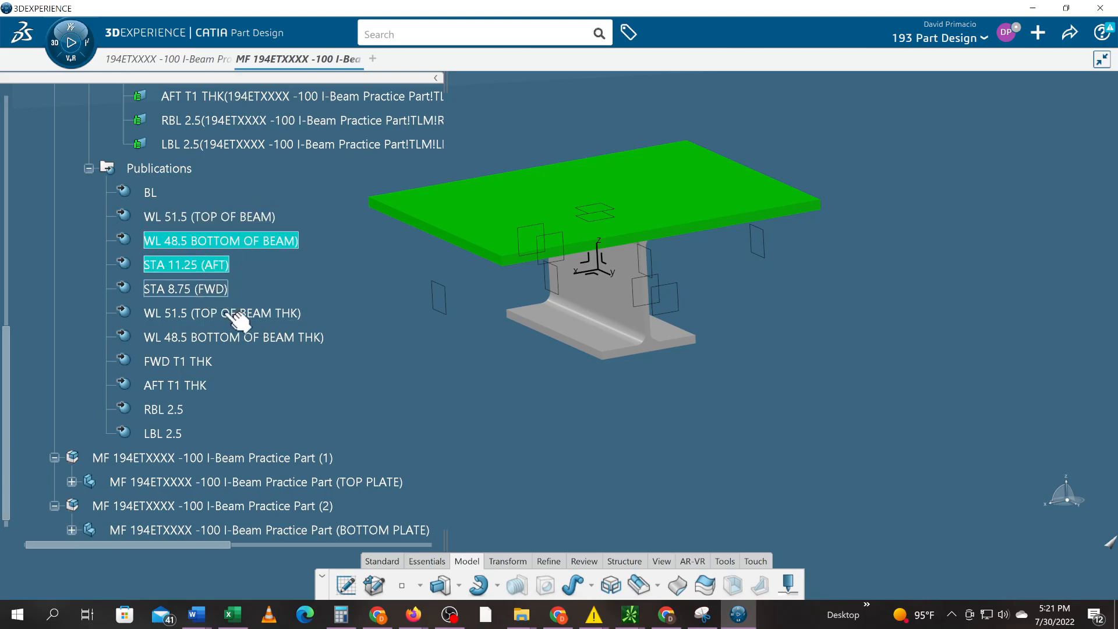
pyautogui.keyDown('ctrl'); pyautogui.click(198, 291); pyautogui.keyUp('ctrl')
pyautogui.keyDown('ctrl'); pyautogui.click(163, 410); pyautogui.keyUp('ctrl')
pyautogui.keyDown('ctrl'); pyautogui.click(163, 433); pyautogui.keyUp('ctrl')
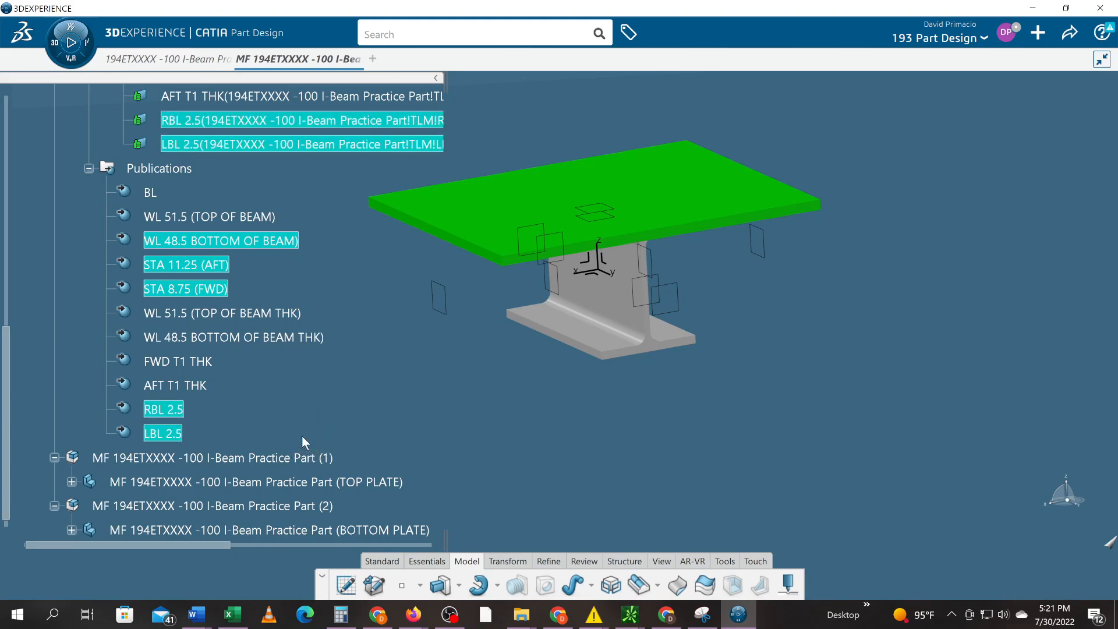
# - Copy the five publications and expand the BOTTOM PLATE's 3D shape
pyautogui.rightClick(182, 411)
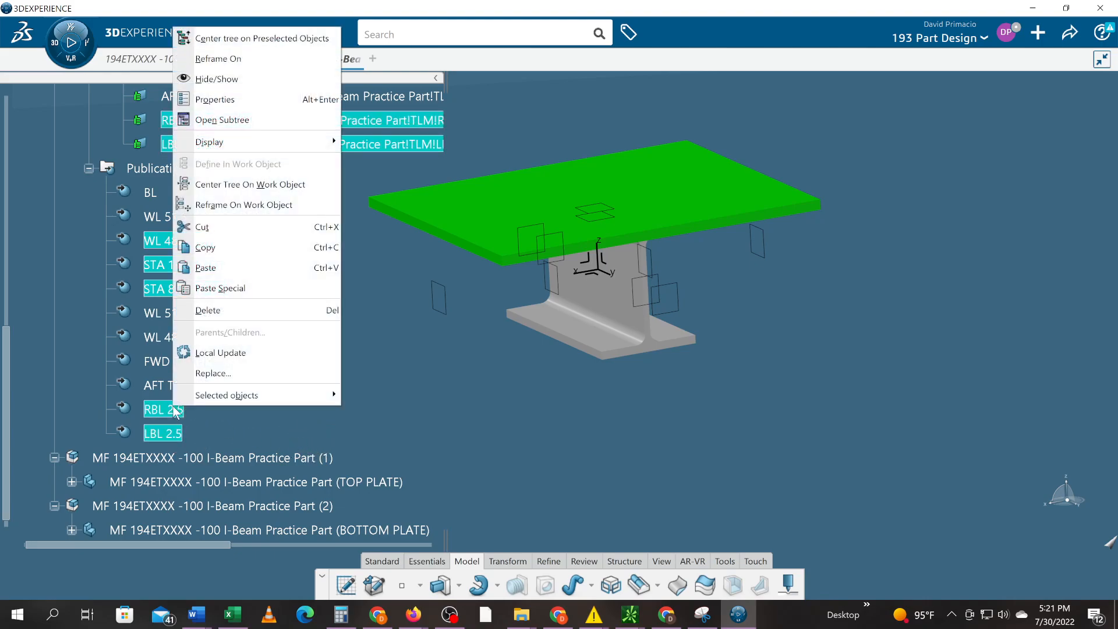
pyautogui.click(220, 247)
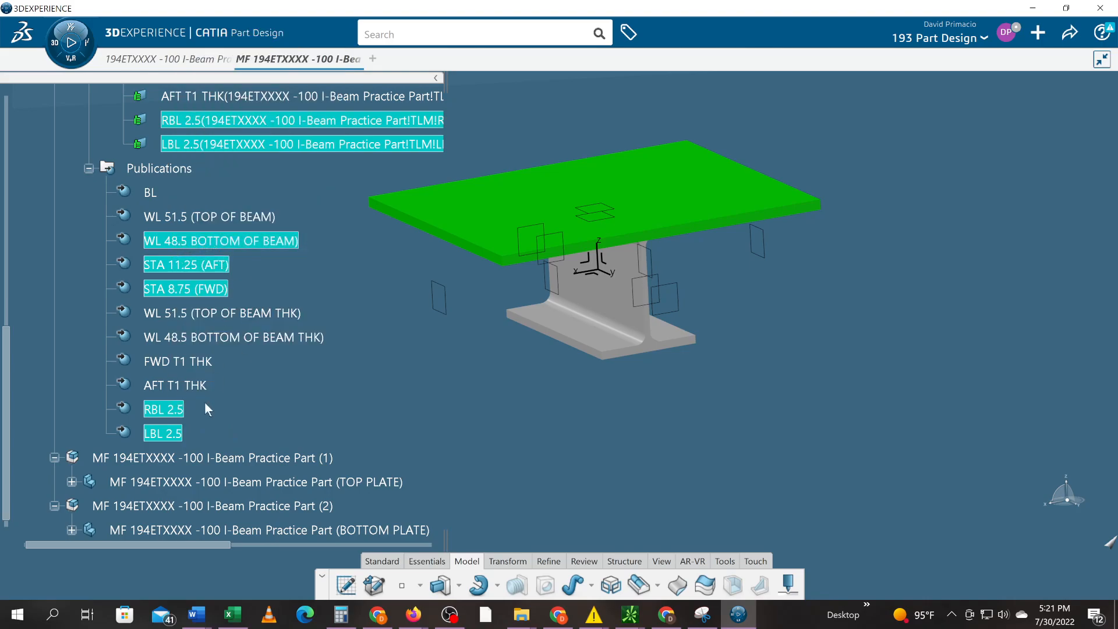
pyautogui.scroll(-3, 190, 431)
pyautogui.click(71, 423)
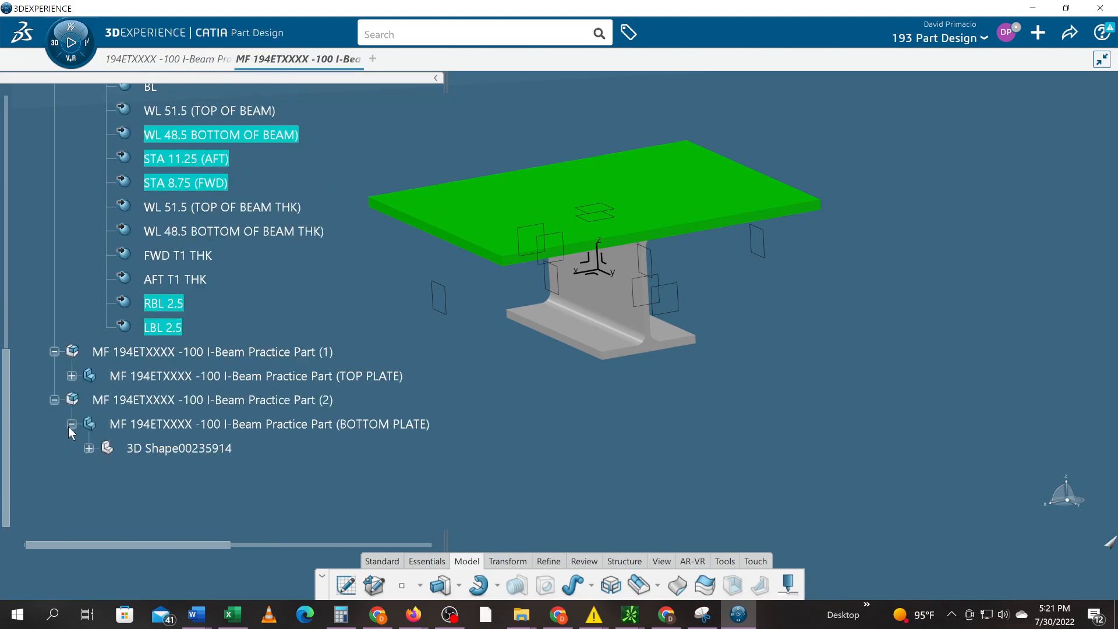
pyautogui.click(160, 449)
pyautogui.doubleClick(155, 447)
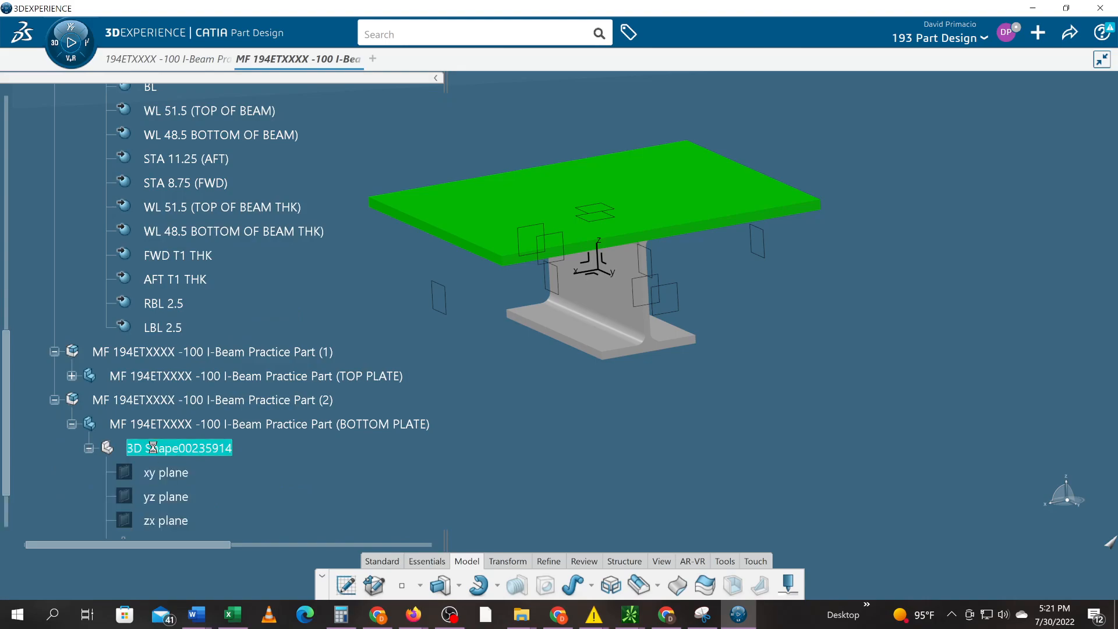
pyautogui.scroll(-3, 152, 446)
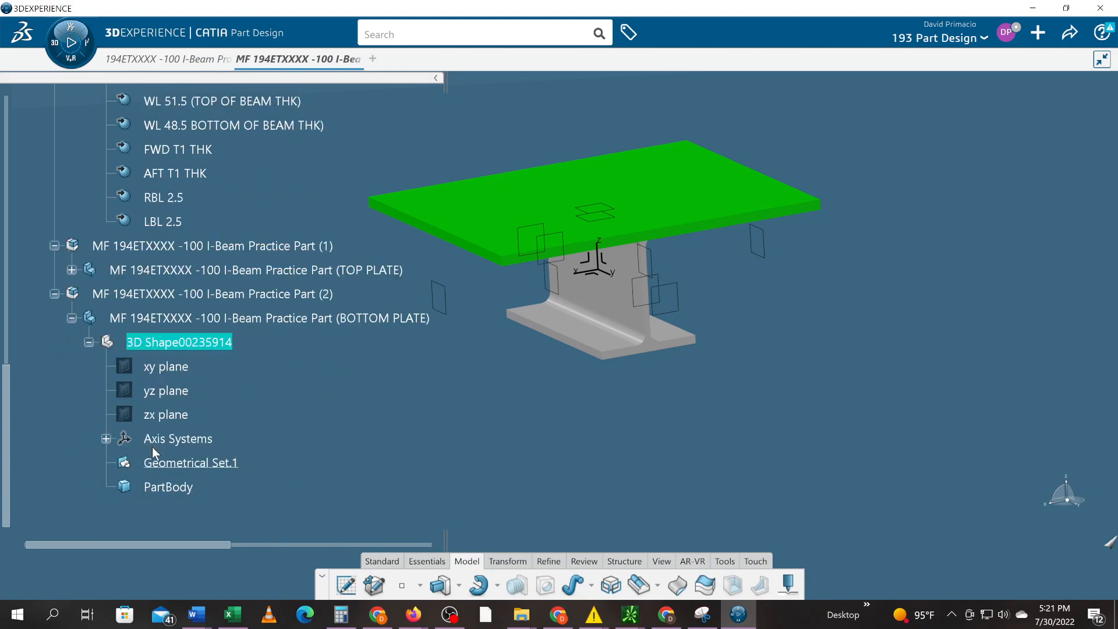
pyautogui.scroll(-2, 152, 446)
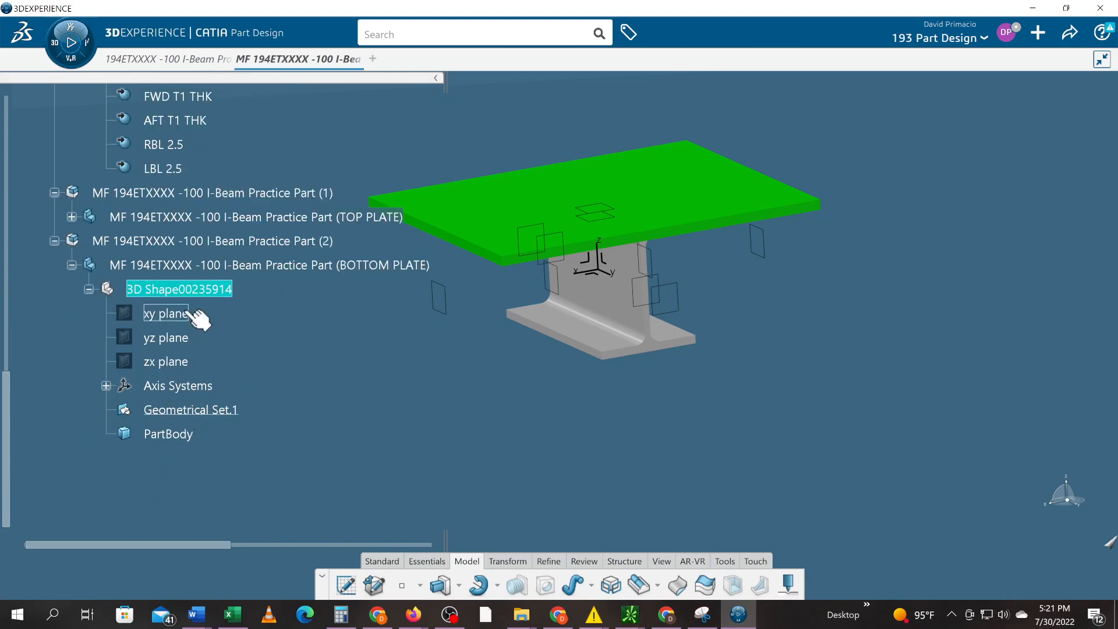
# - Paste Special the publications into the bottom plate's 3D shape As Result With Link
pyautogui.rightClick(188, 290)
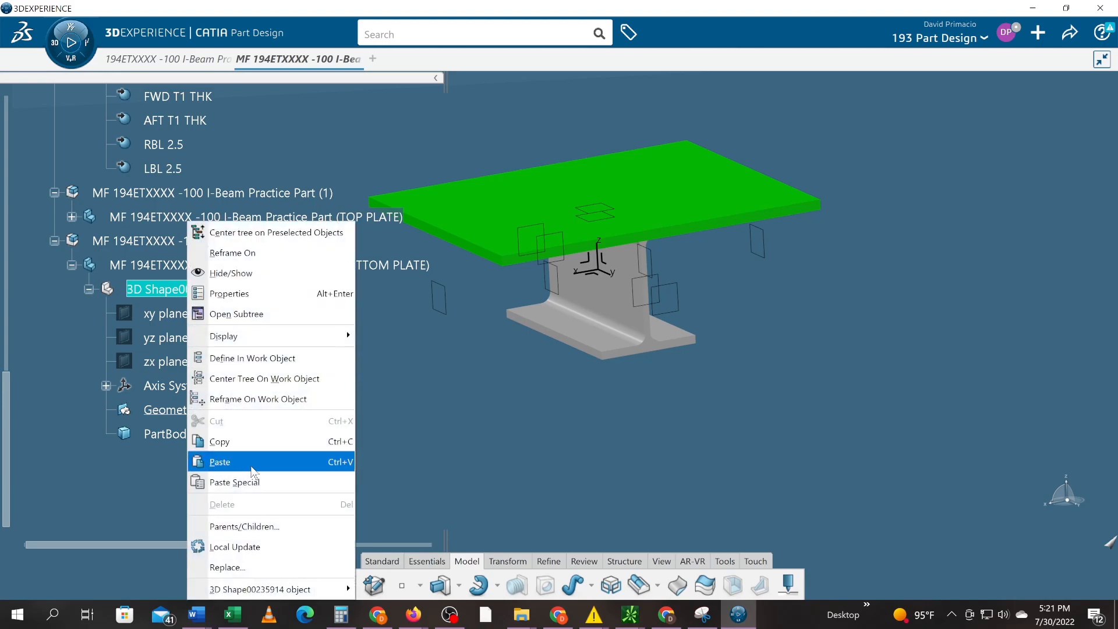
pyautogui.moveTo(256, 588)
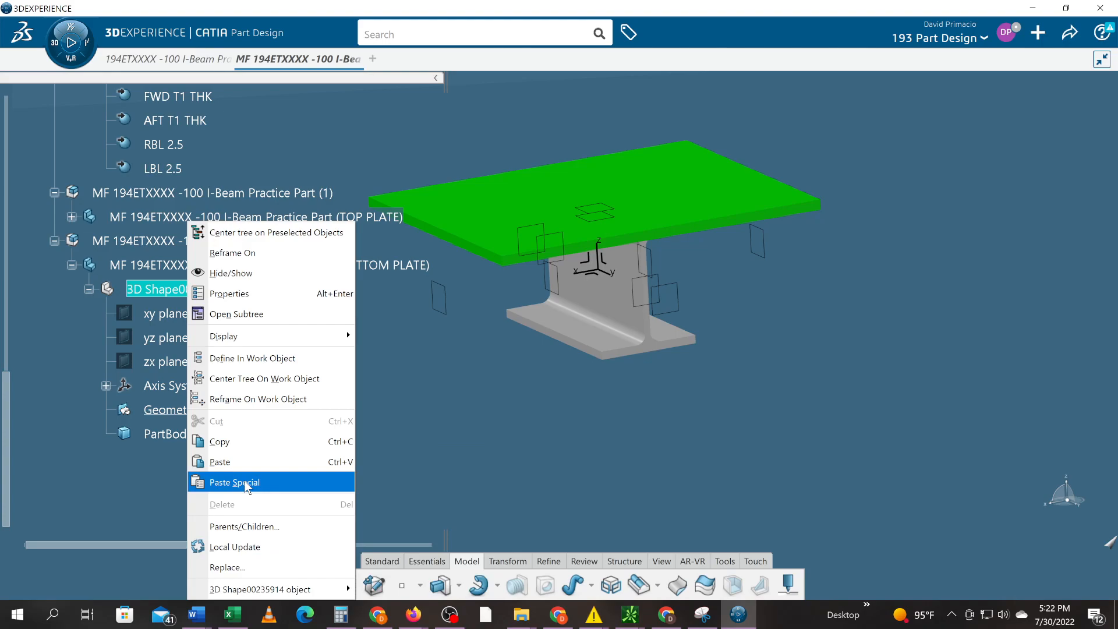
pyautogui.click(245, 483)
pyautogui.click(298, 353)
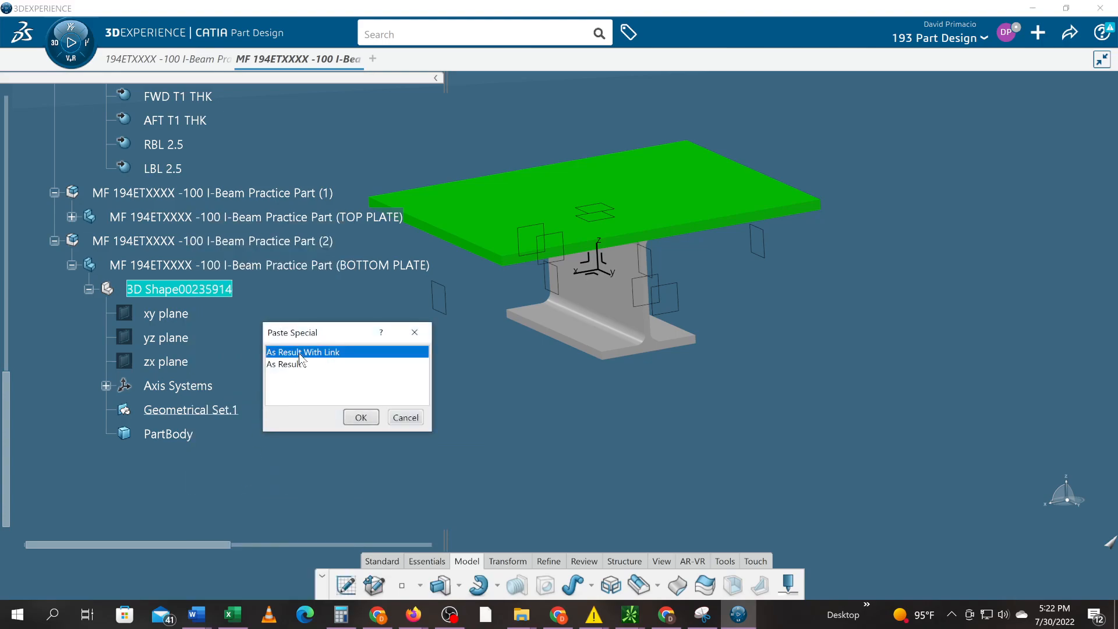
pyautogui.click(360, 417)
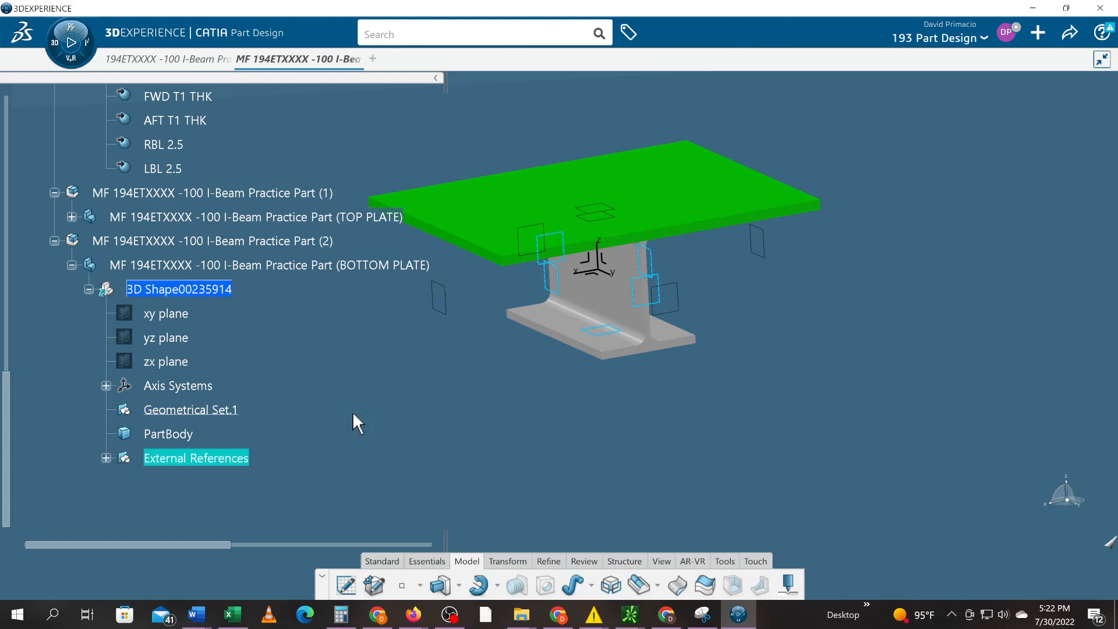
pyautogui.click(106, 458)
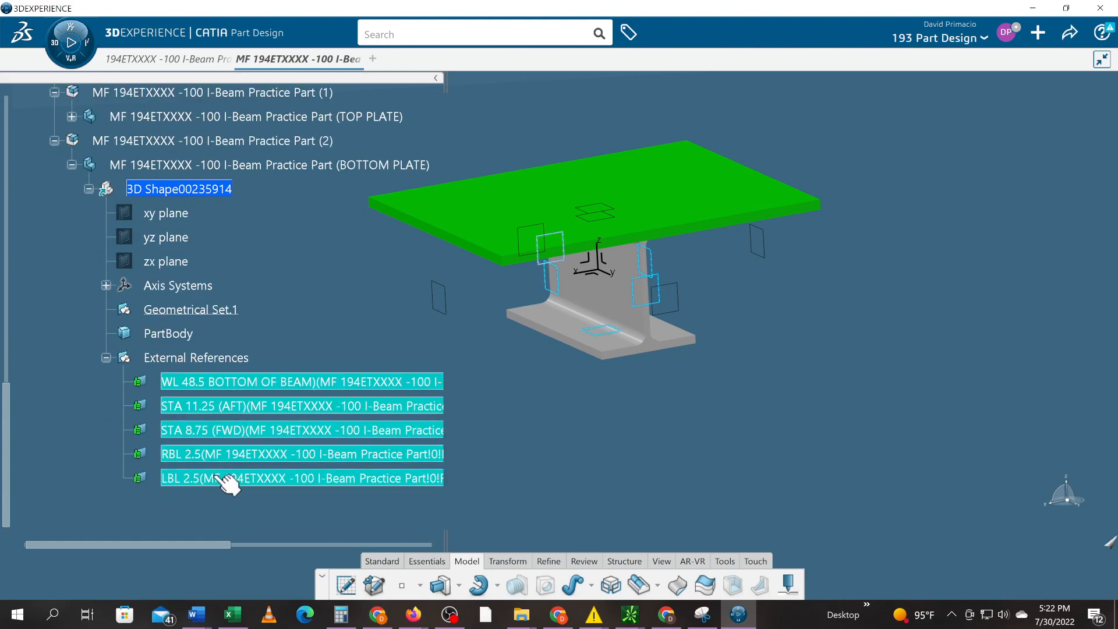
# - Clear the selection and orbit the model until the top plate lies flat on the I-beam
pyautogui.click(513, 437)
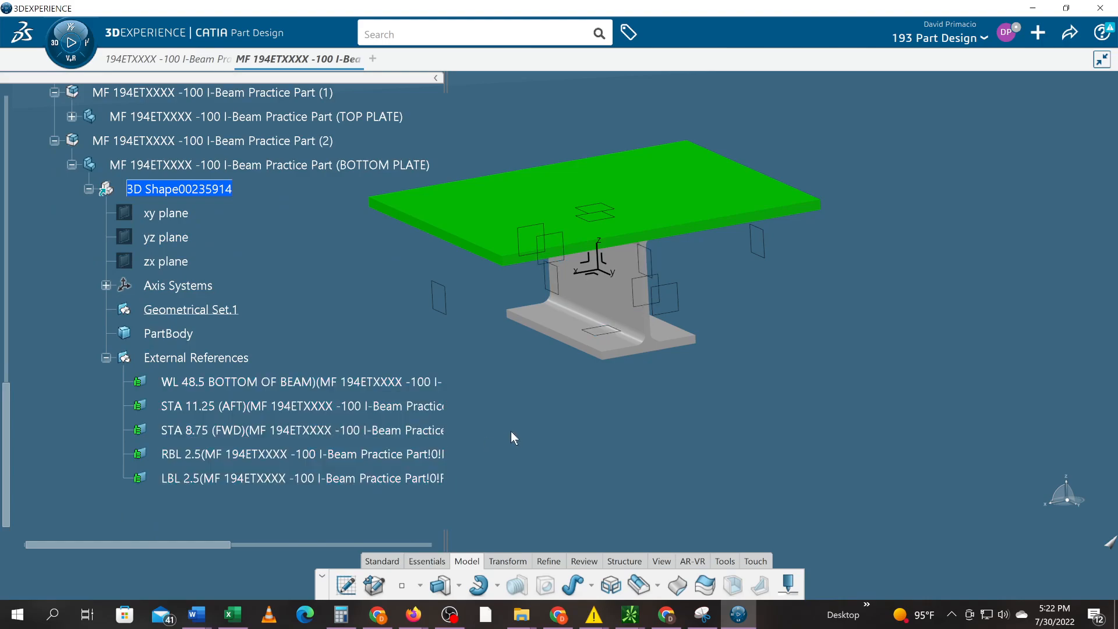
pyautogui.moveTo(672, 391); pyautogui.dragTo(567, 376, button='middle')
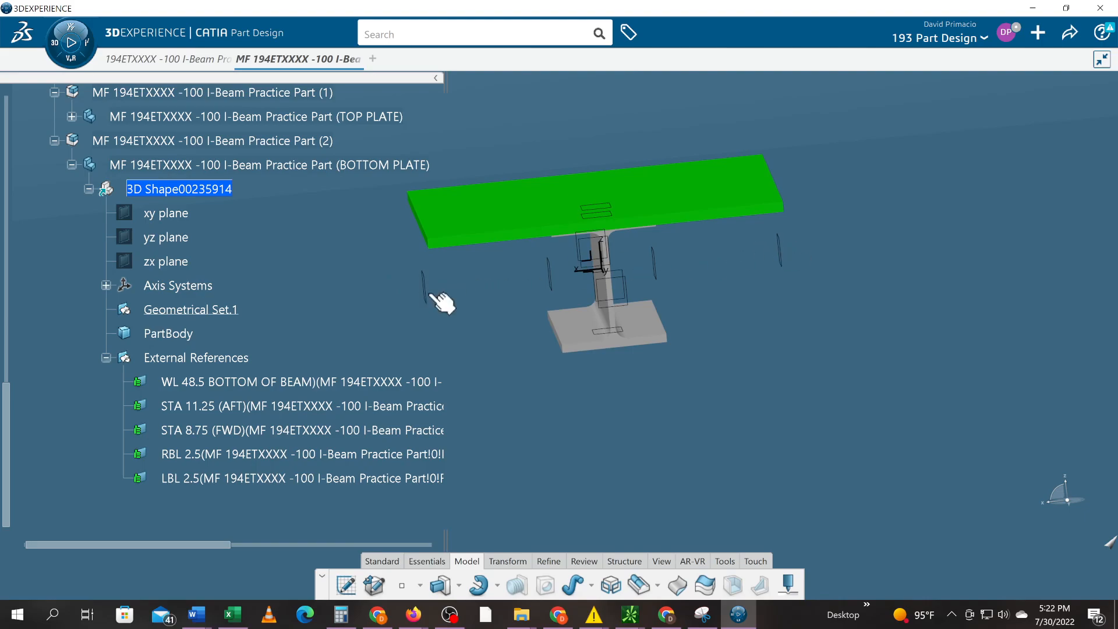
pyautogui.moveTo(533, 376); pyautogui.dragTo(645, 420, button='middle')
pyautogui.moveTo(801, 352); pyautogui.dragTo(690, 312, button='middle')
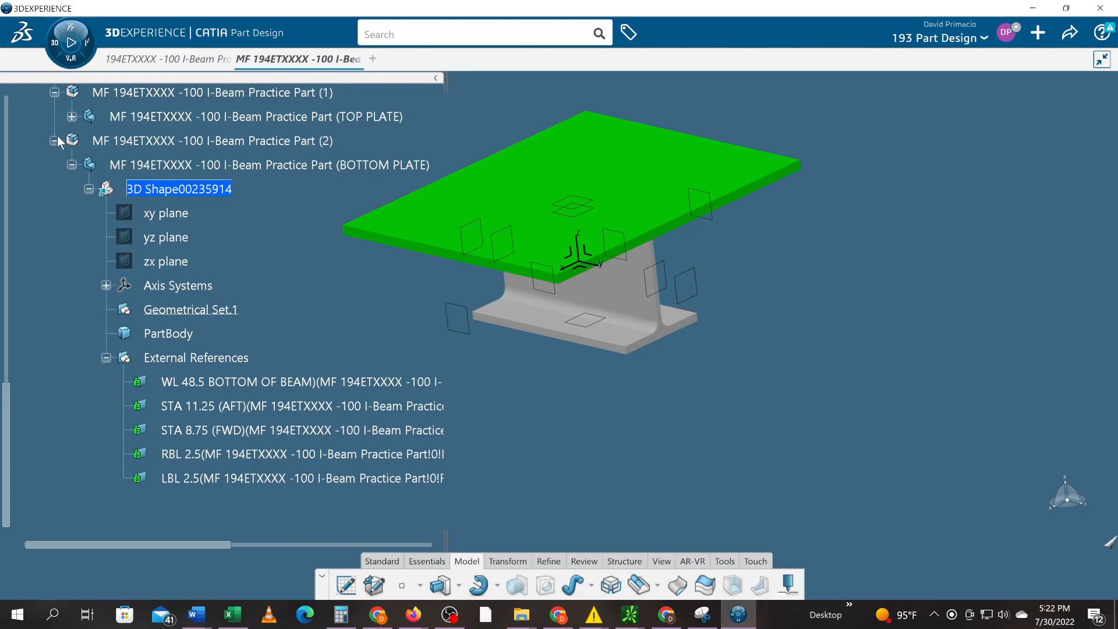
pyautogui.click(71, 116)
pyautogui.scroll(-1, 57, 310)
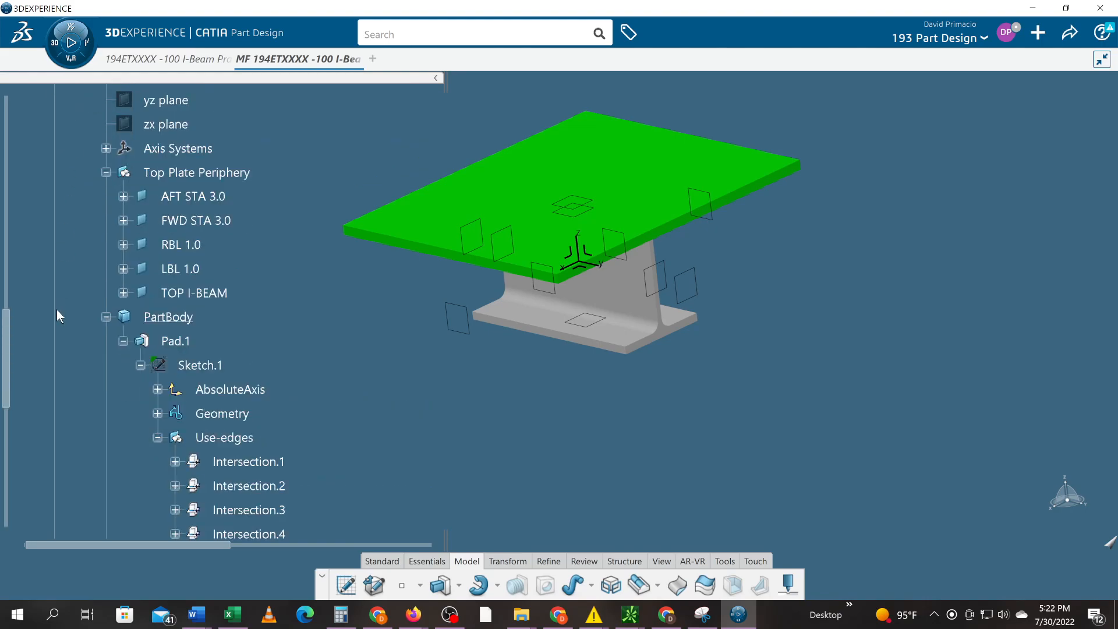
pyautogui.scroll(-1, 57, 316)
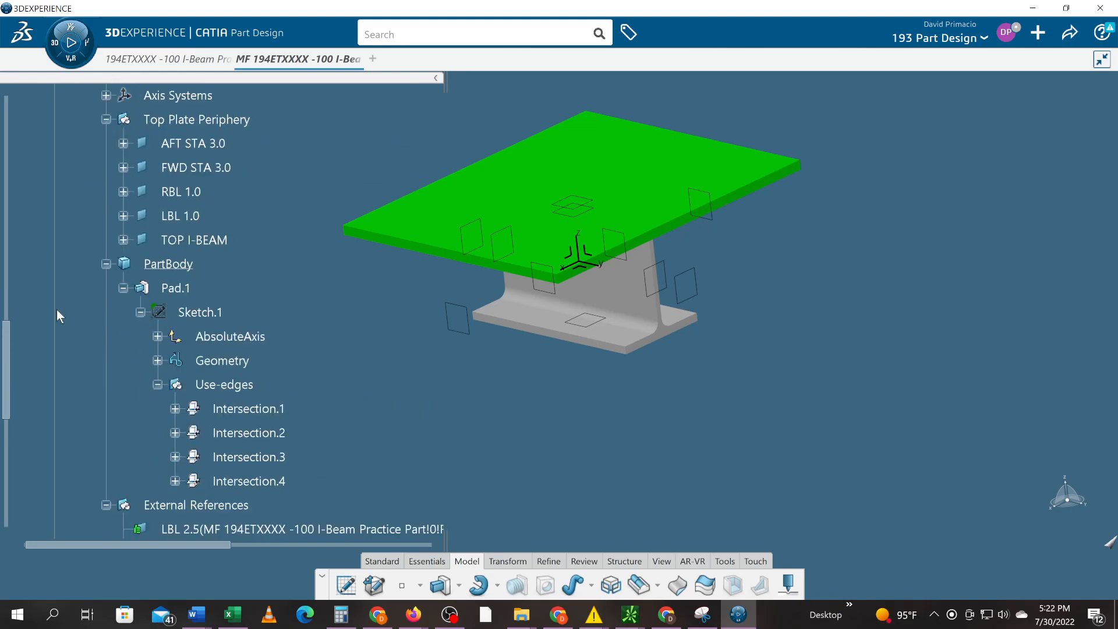
pyautogui.click(198, 145)
pyautogui.click(196, 168)
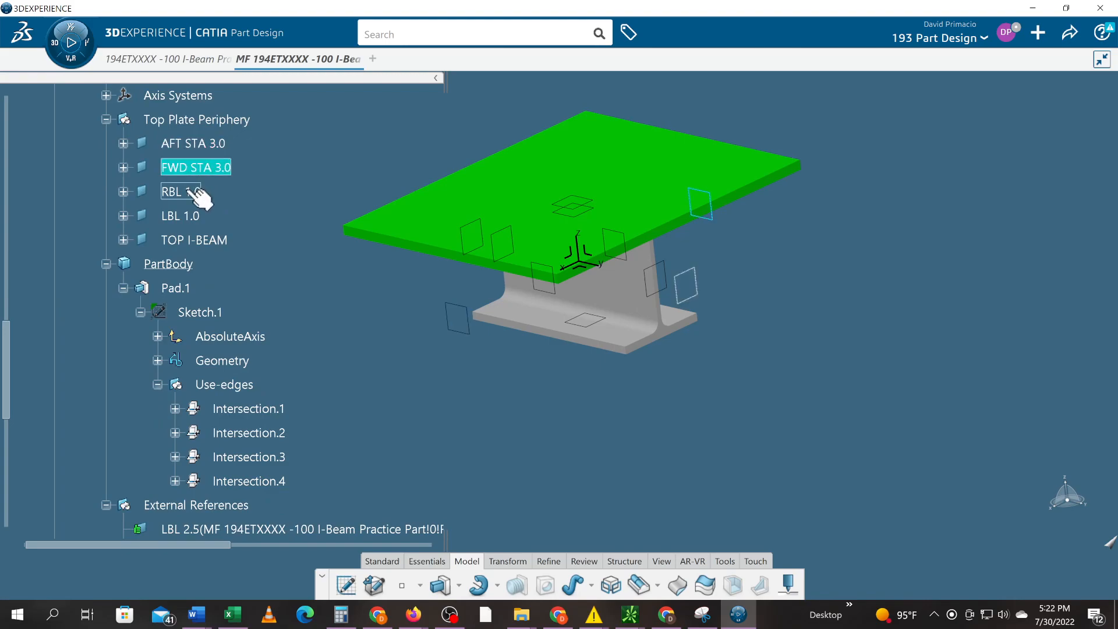
pyautogui.click(195, 193)
pyautogui.click(183, 218)
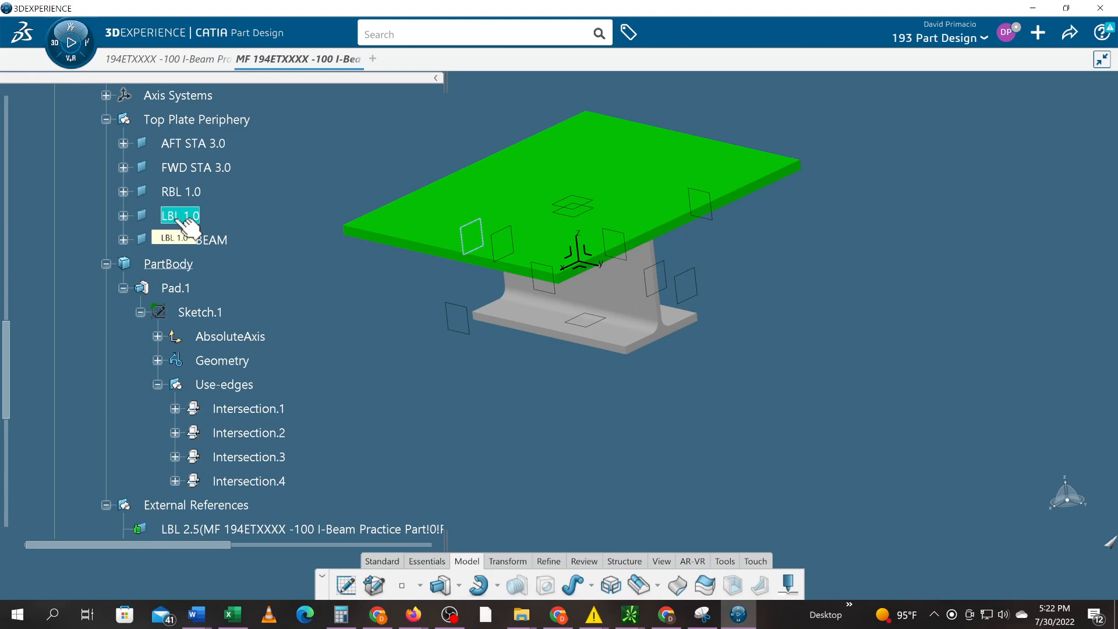
pyautogui.scroll(-3, 269, 420)
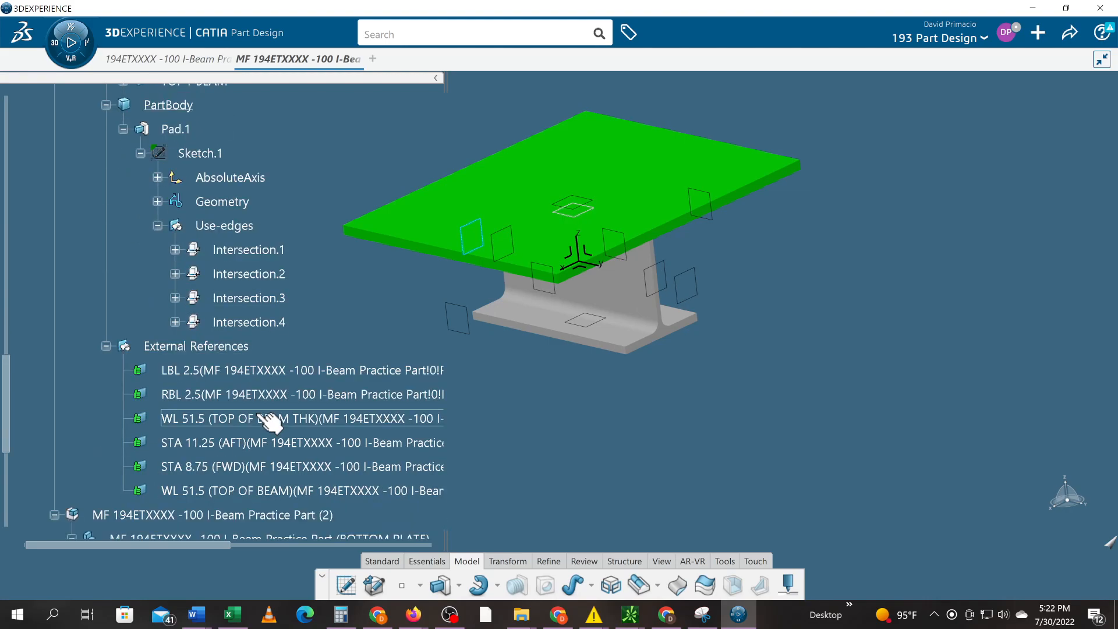
pyautogui.scroll(3, 270, 419)
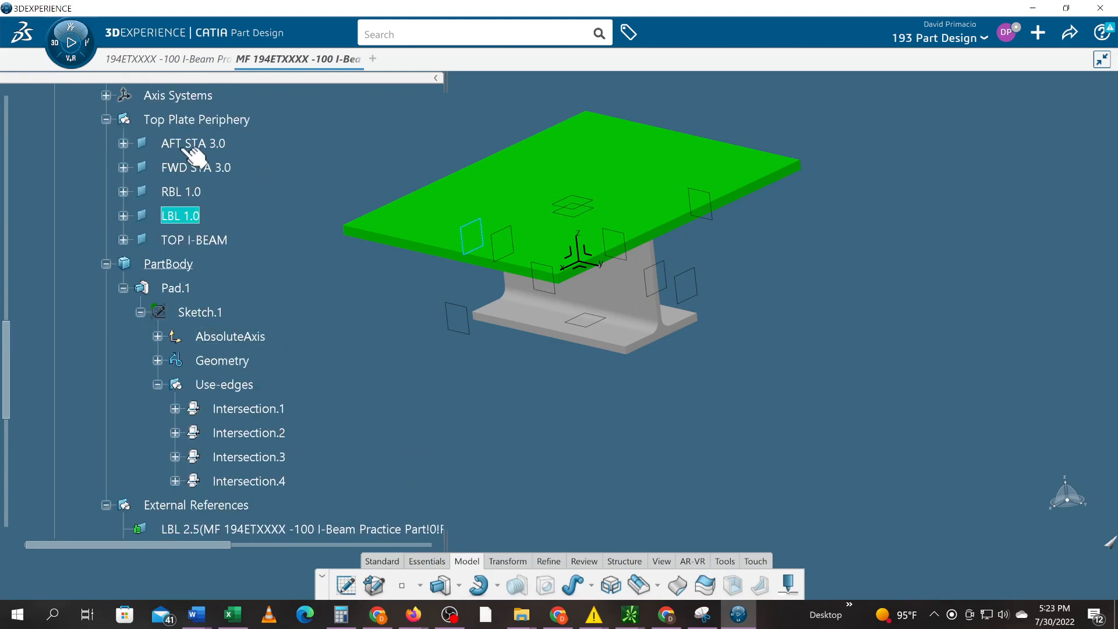
pyautogui.scroll(-2, 250, 326)
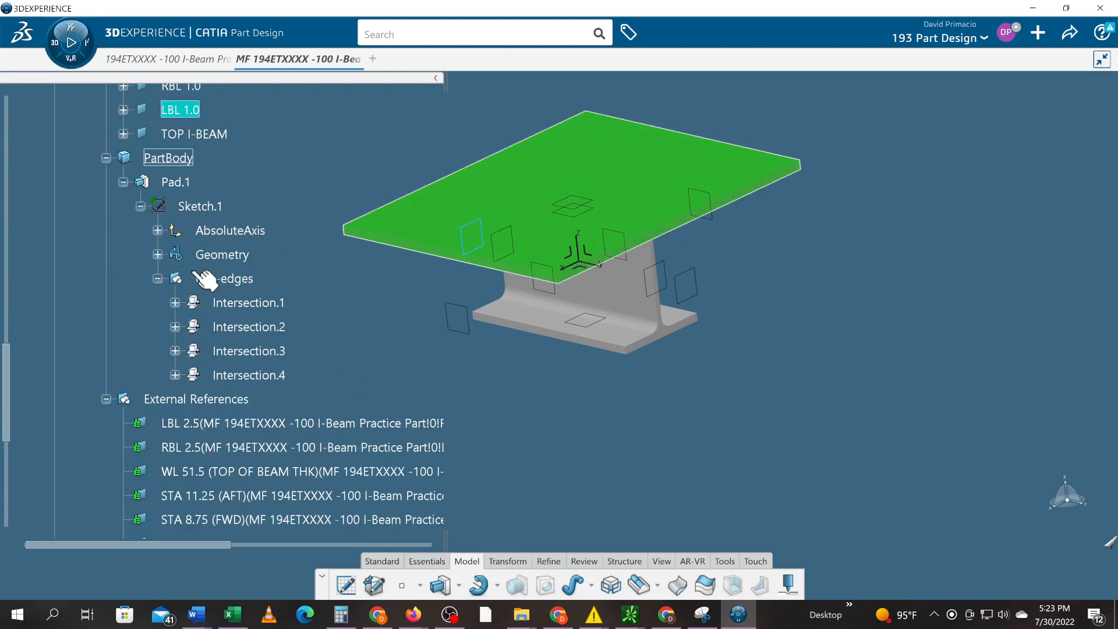
pyautogui.scroll(-2, 349, 428)
pyautogui.scroll(-5, 228, 489)
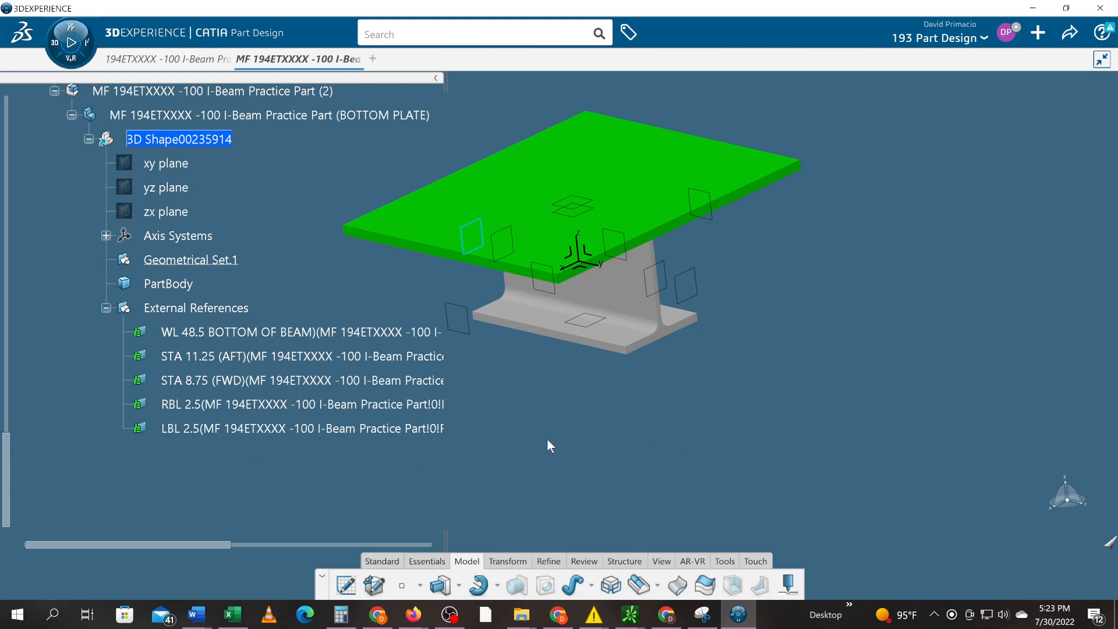
pyautogui.moveTo(568, 437); pyautogui.dragTo(571, 408, button='middle')
pyautogui.moveTo(724, 375); pyautogui.dragTo(714, 390, button='middle')
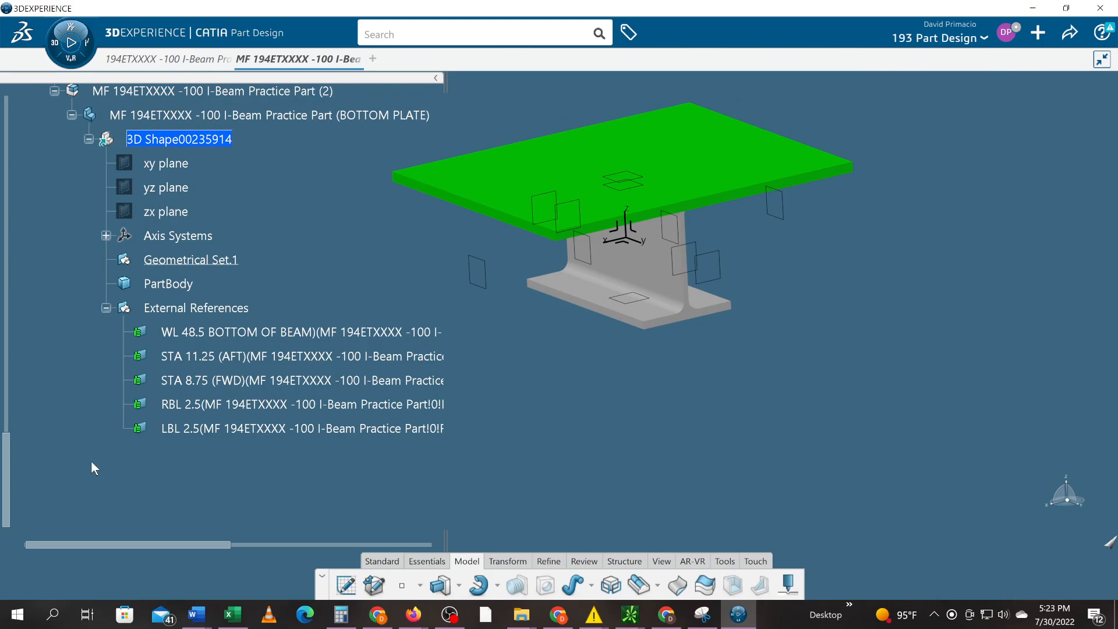
pyautogui.scroll(5, 91, 463)
pyautogui.scroll(4, 91, 459)
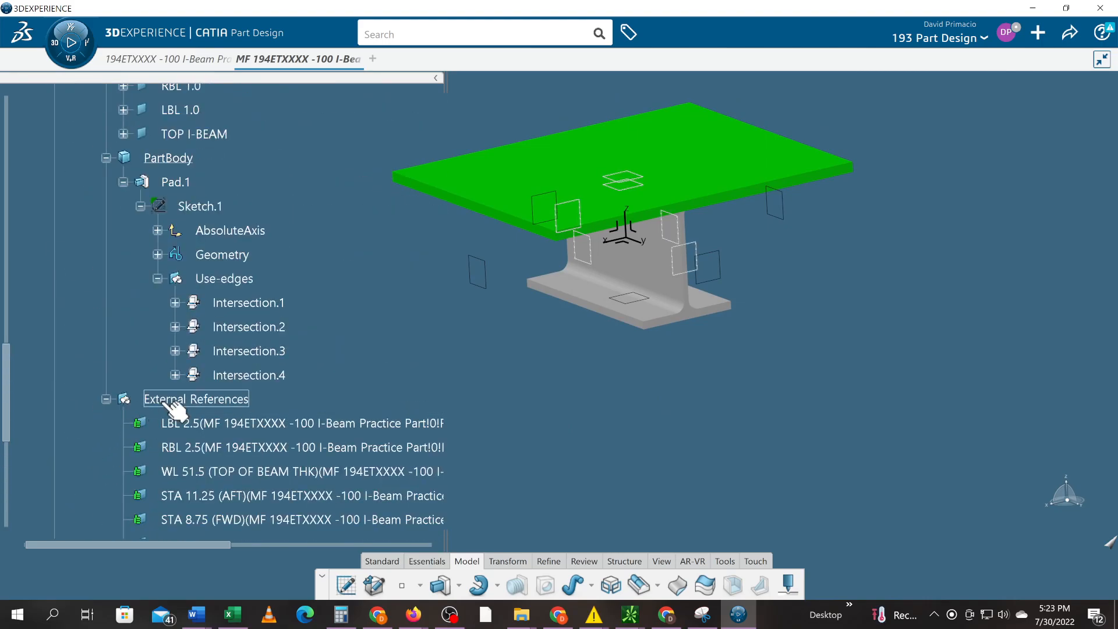
# - Hide the top plate's External References planes
pyautogui.rightClick(171, 402)
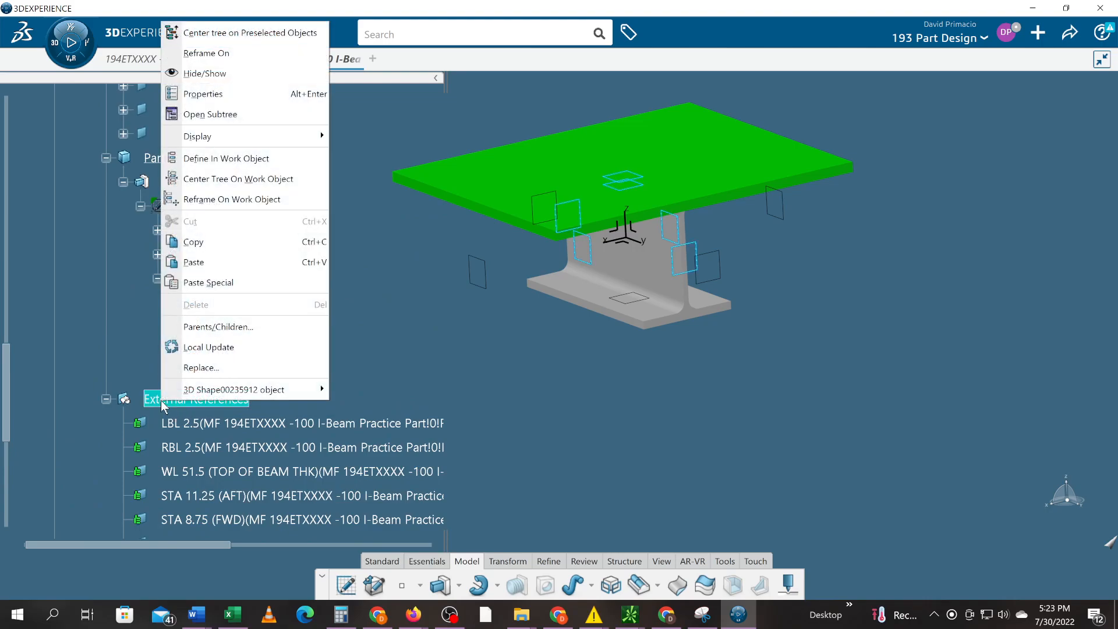
pyautogui.click(190, 77)
pyautogui.scroll(3, 92, 376)
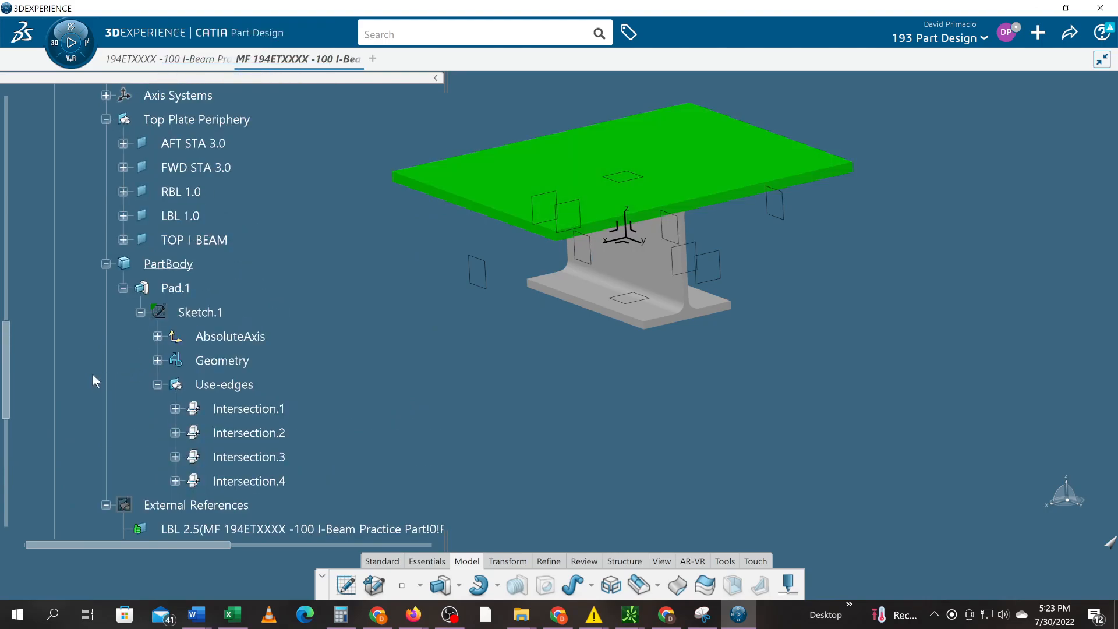
pyautogui.scroll(2, 93, 372)
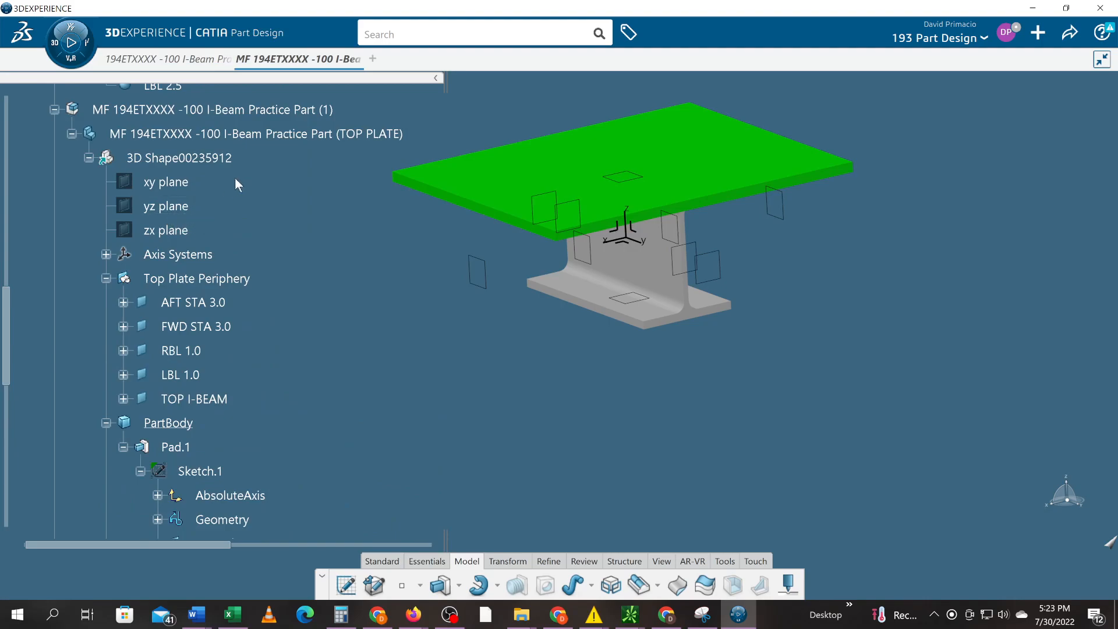
pyautogui.click(236, 138)
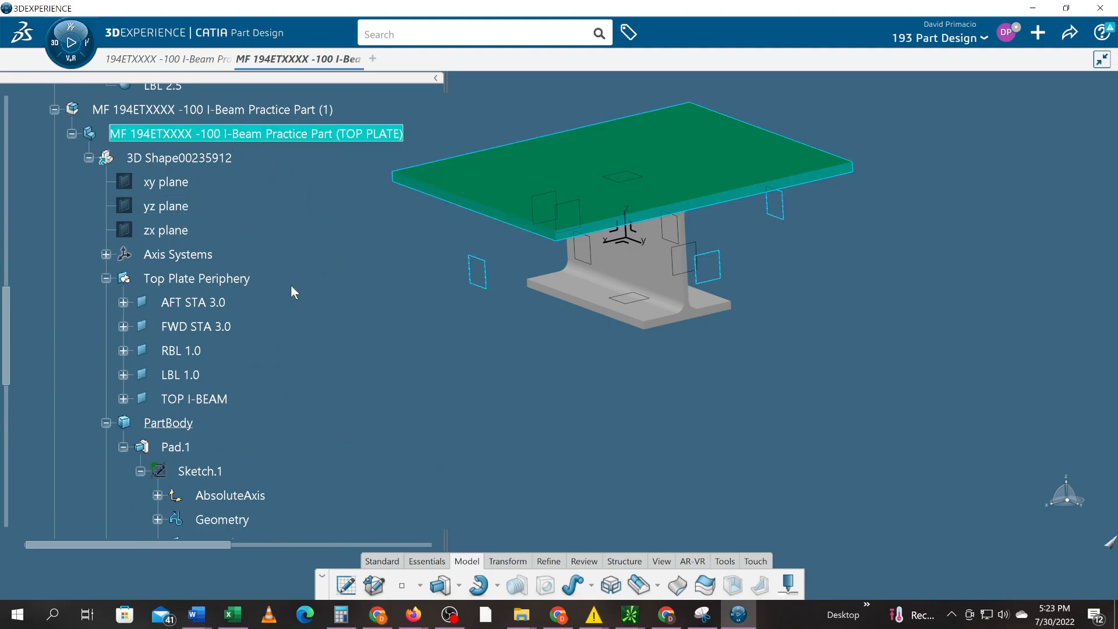
# - Hide the Top Plate Periphery planes and collapse the TOP PLATE branch
pyautogui.rightClick(185, 284)
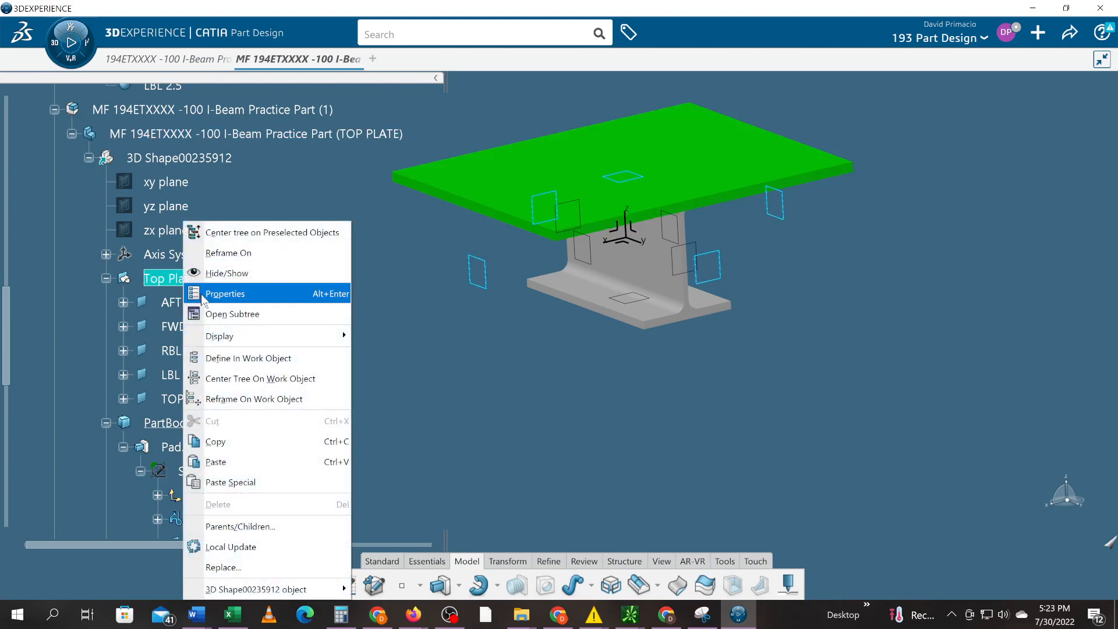
pyautogui.click(223, 278)
pyautogui.scroll(-3, 221, 288)
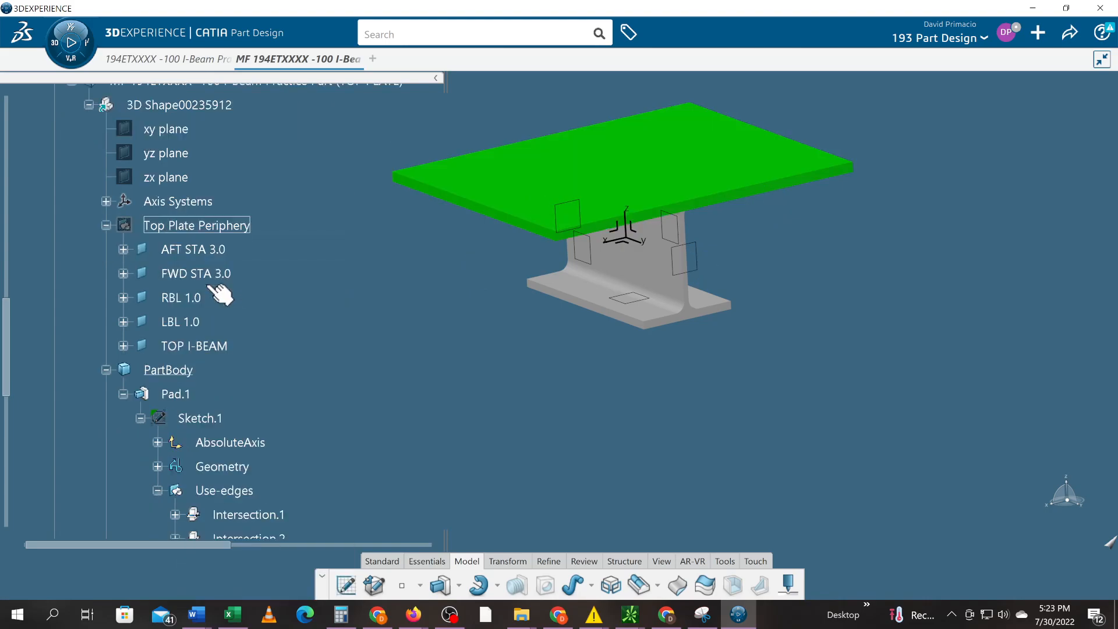
pyautogui.scroll(2, 220, 294)
pyautogui.scroll(2, 186, 280)
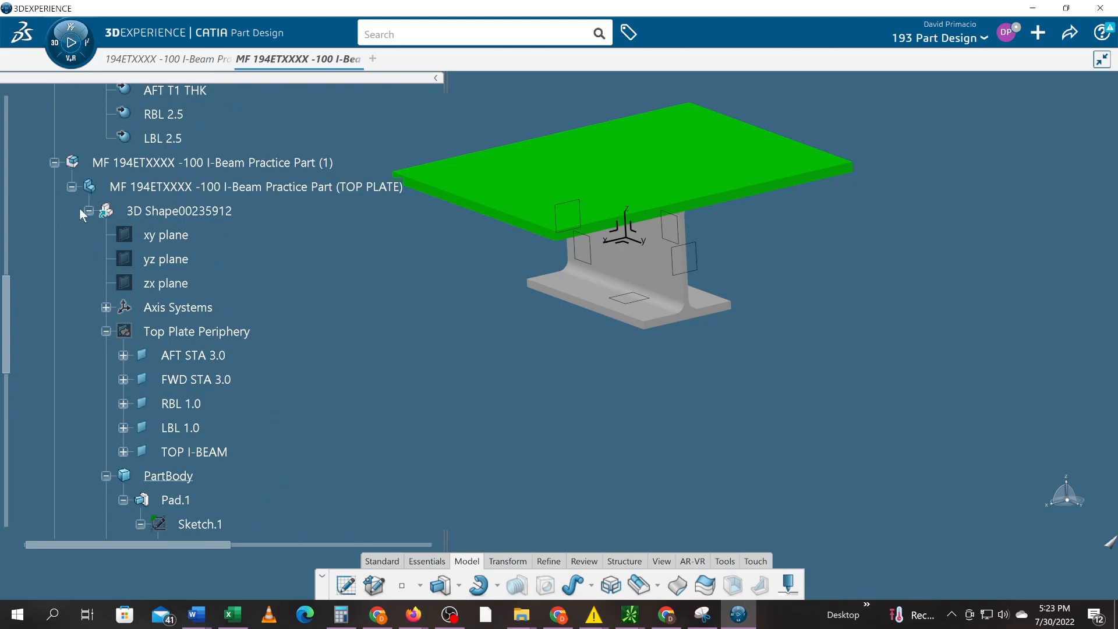
pyautogui.click(72, 187)
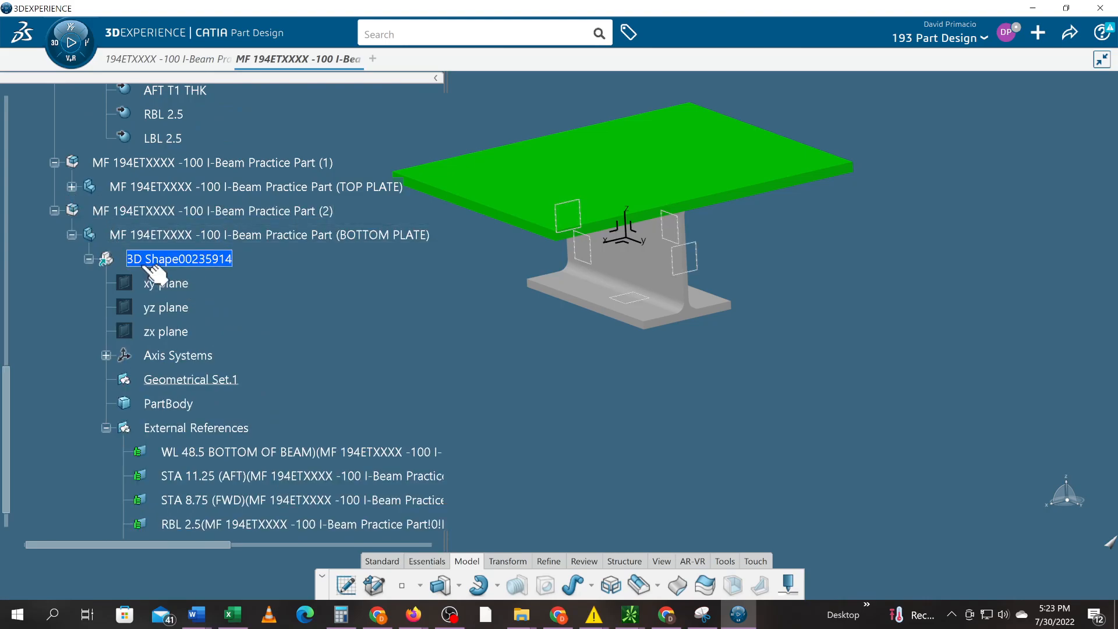
pyautogui.scroll(-1, 359, 291)
# - Zoom in and highlight the bottom plate's LBL 2.5, RBL 2.5, STA 8.75, STA 11.25 and WL 48.5 planes
pyautogui.moveTo(434, 281); pyautogui.dragTo(532, 295, button='middle')
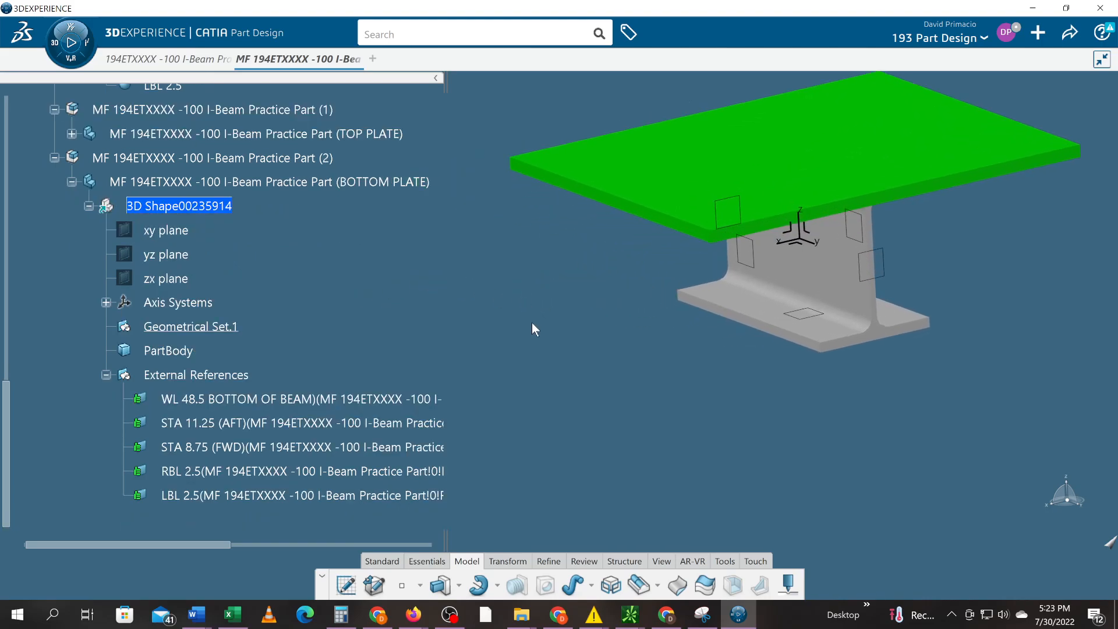
pyautogui.click(412, 494)
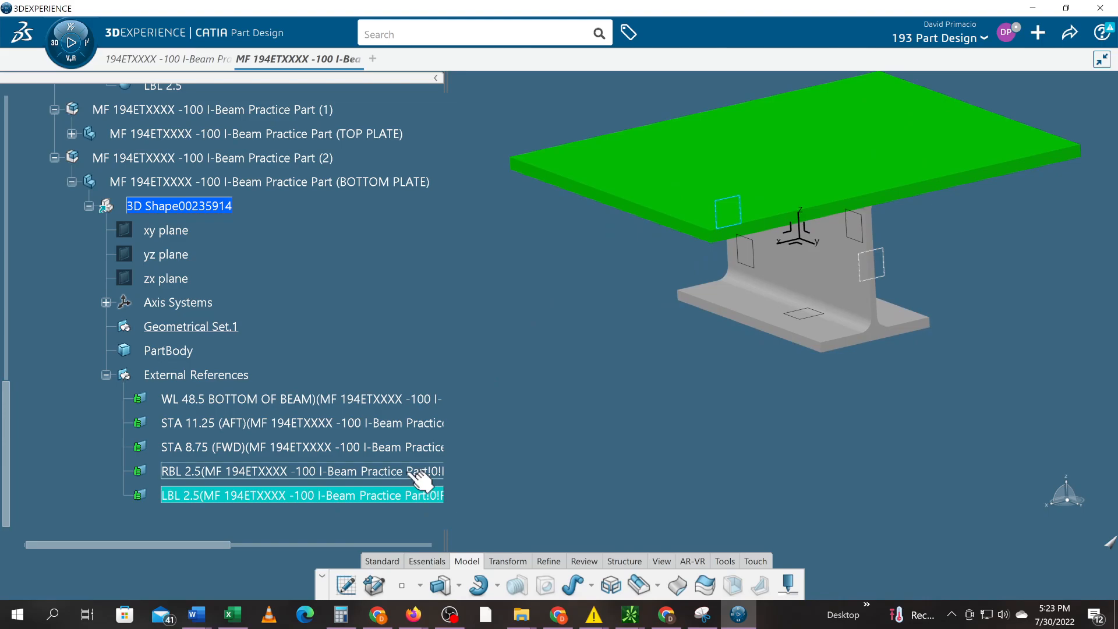
pyautogui.click(407, 469)
pyautogui.click(410, 447)
pyautogui.click(402, 423)
pyautogui.click(393, 399)
pyautogui.click(570, 396)
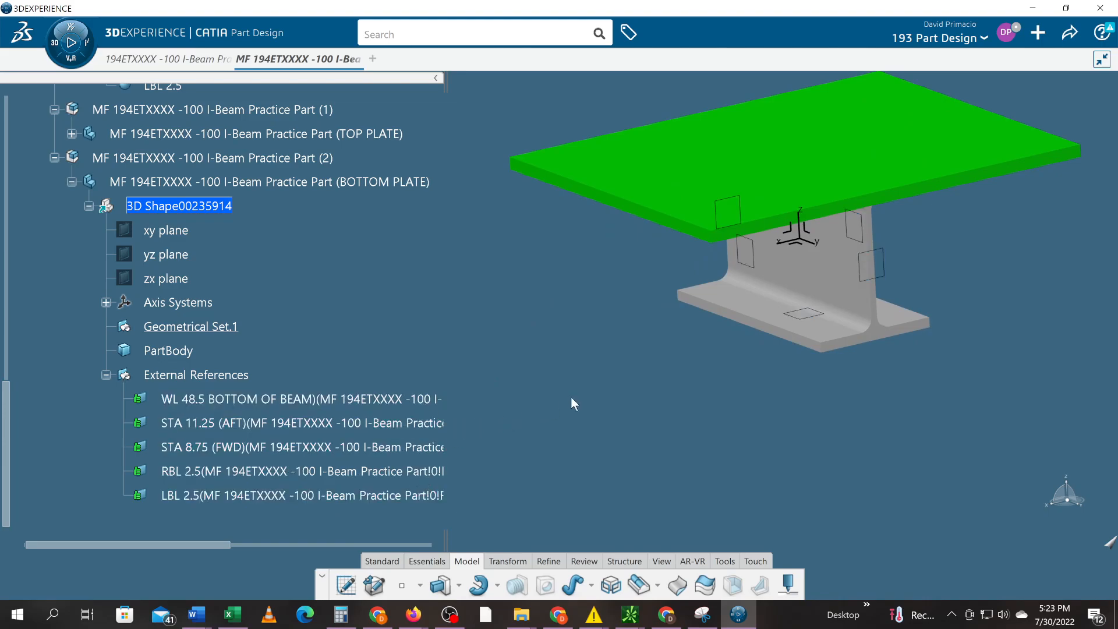
pyautogui.moveTo(566, 389); pyautogui.dragTo(453, 365, button='middle')
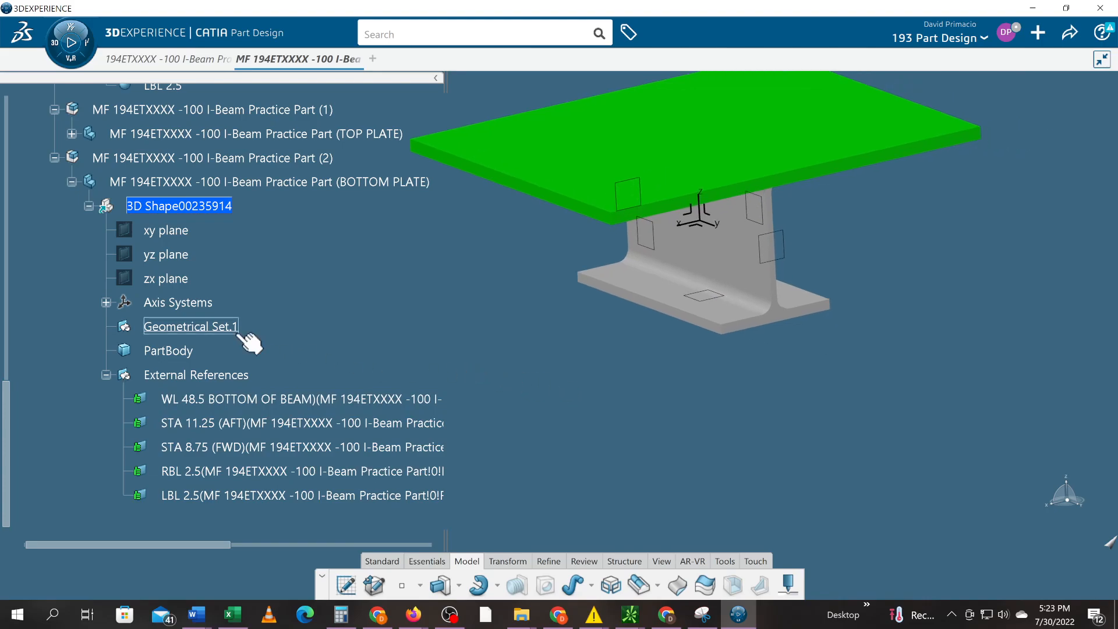
pyautogui.rightClick(237, 330)
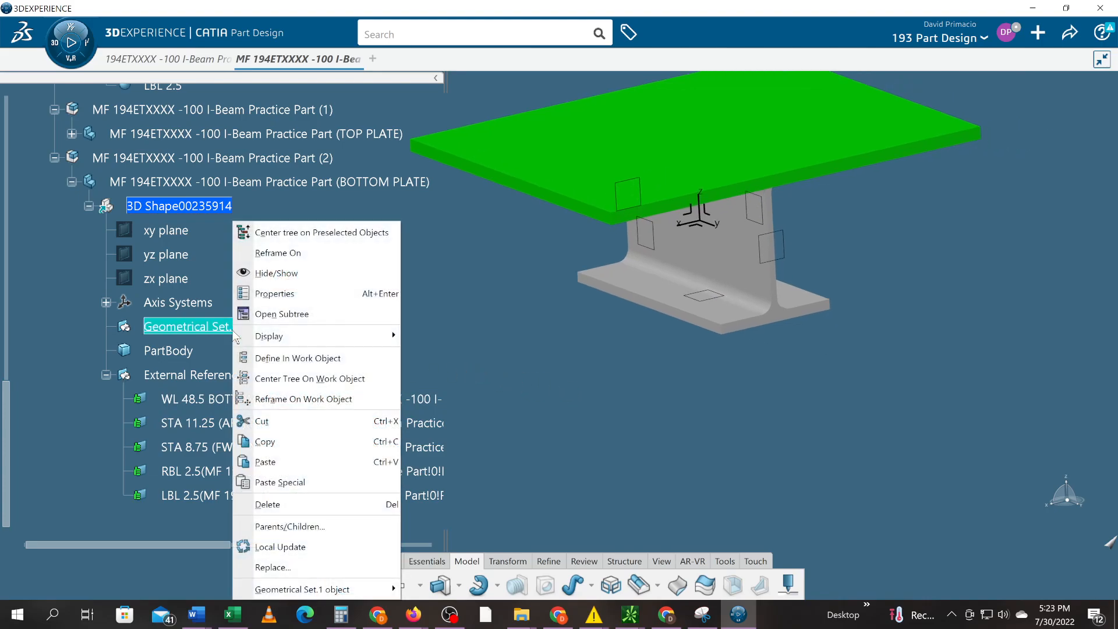
pyautogui.moveTo(244, 334)
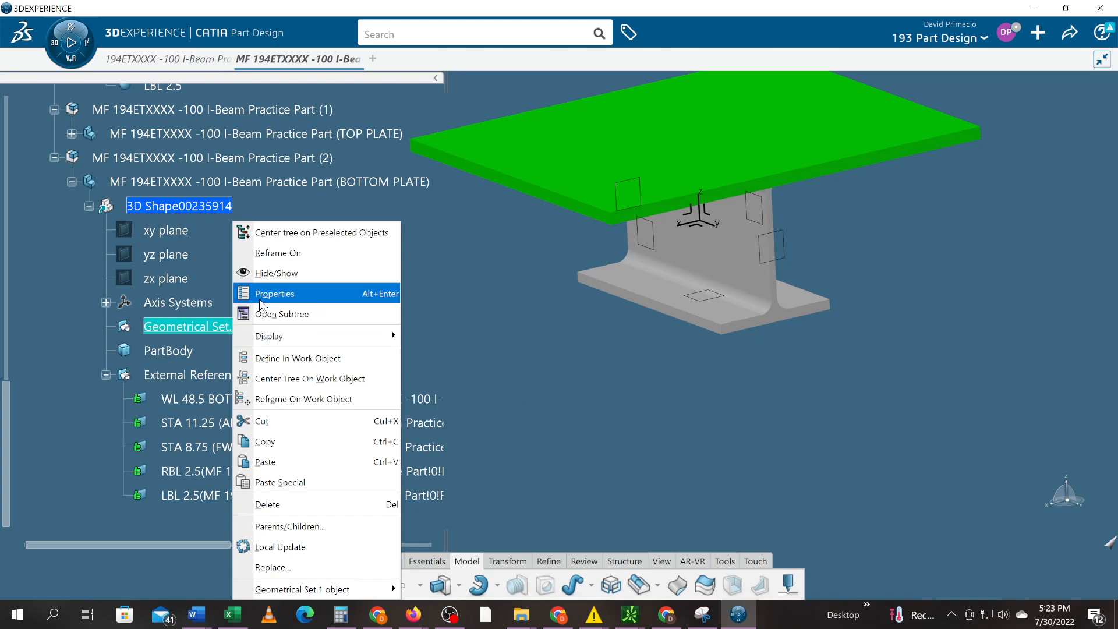
pyautogui.click(263, 294)
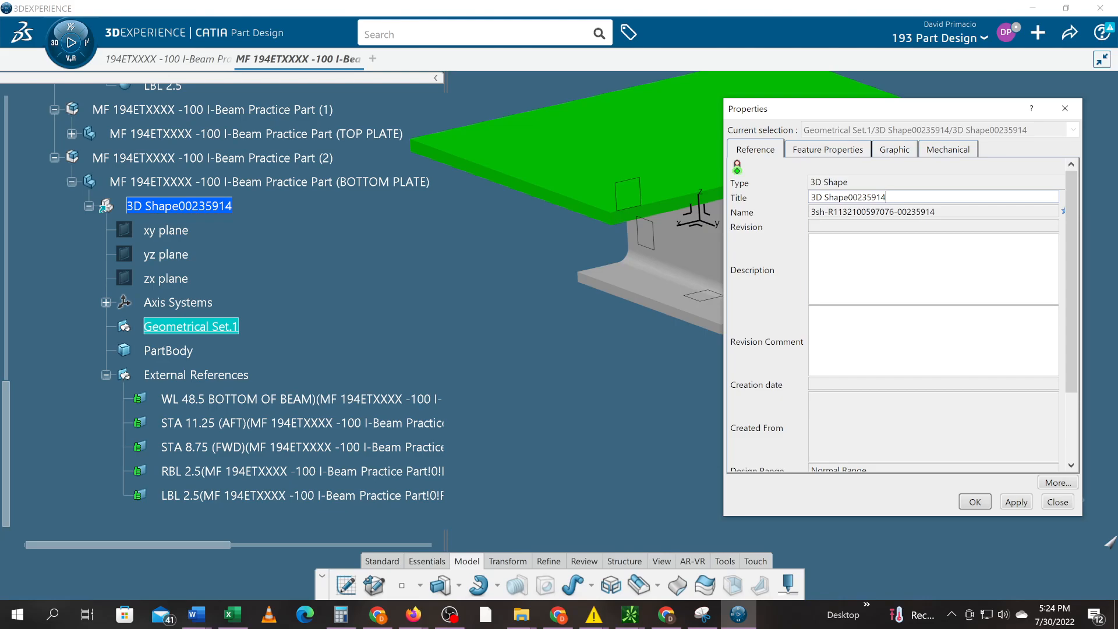
pyautogui.moveTo(885, 196); pyautogui.dragTo(810, 197)
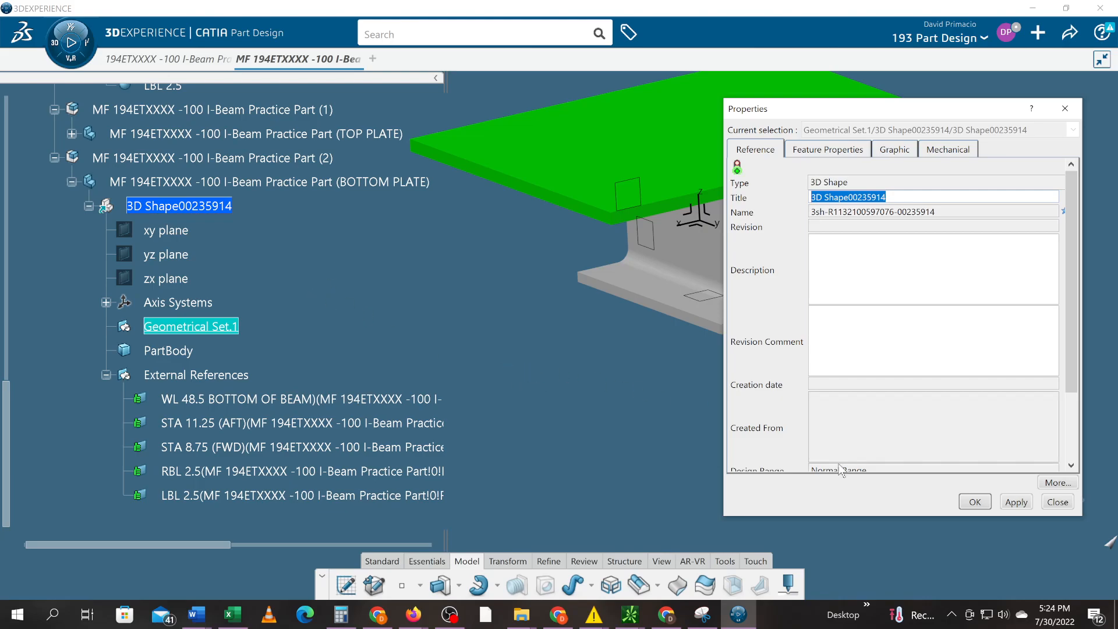
pyautogui.click(855, 464)
pyautogui.click(402, 349)
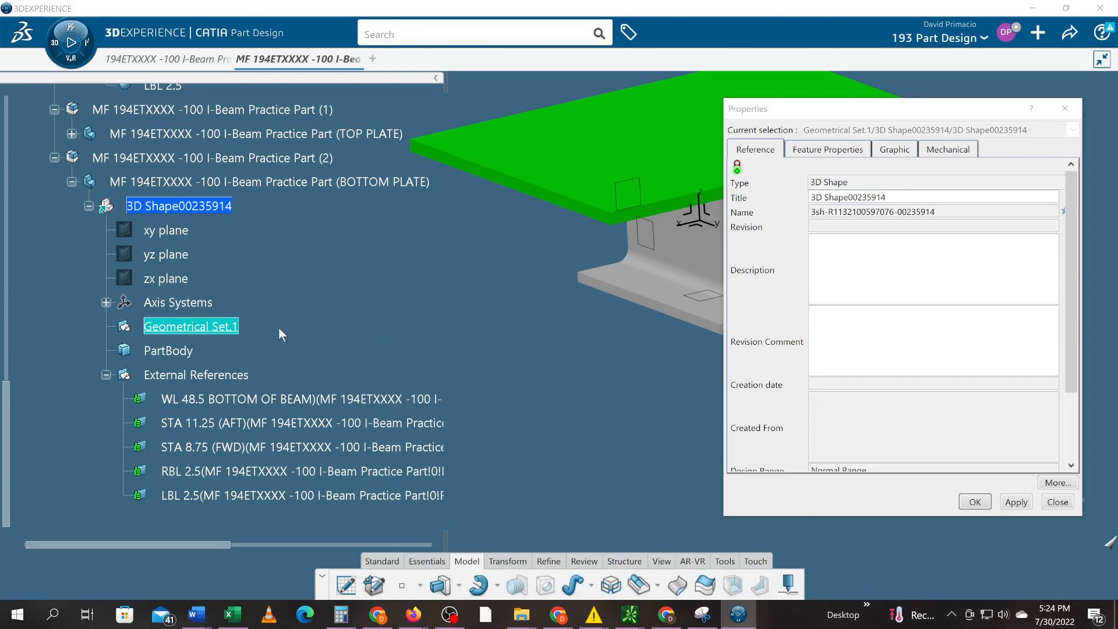
pyautogui.click(1014, 503)
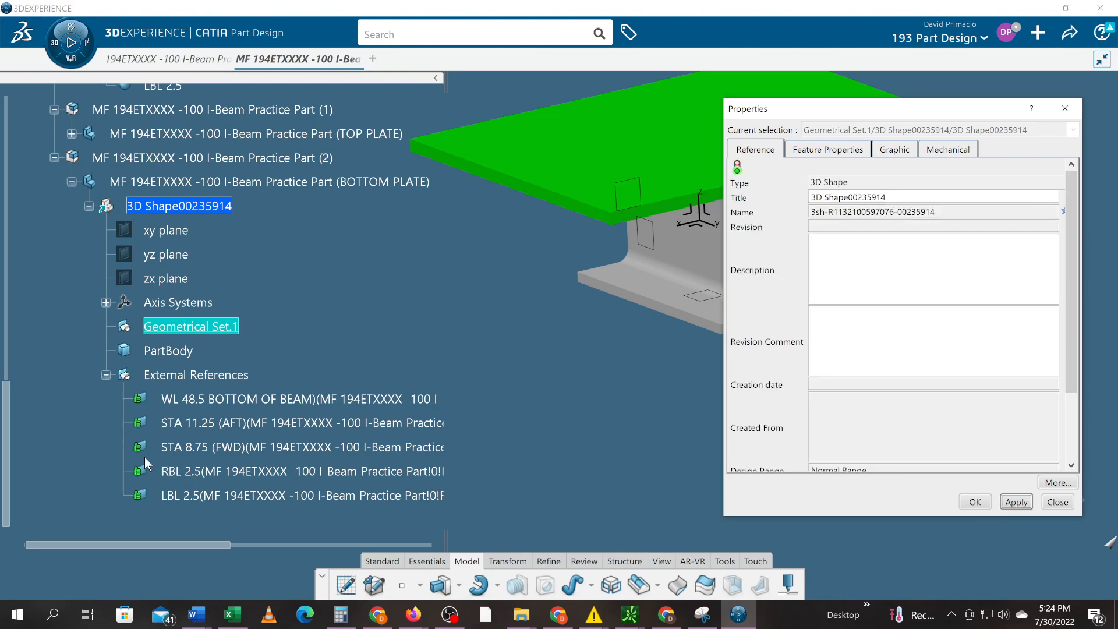
pyautogui.click(1051, 501)
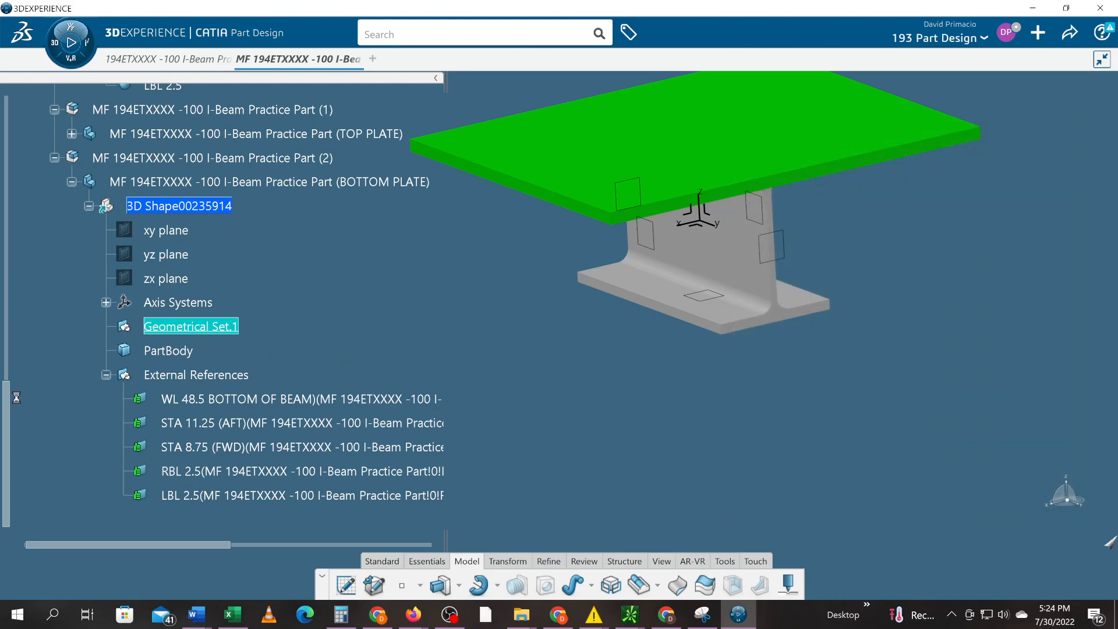
# - Collapse the RLM and TOP PLATE branches to expose Geometrical Set.1, PartBody and External References
pyautogui.moveTo(7, 412); pyautogui.dragTo(48, 193)
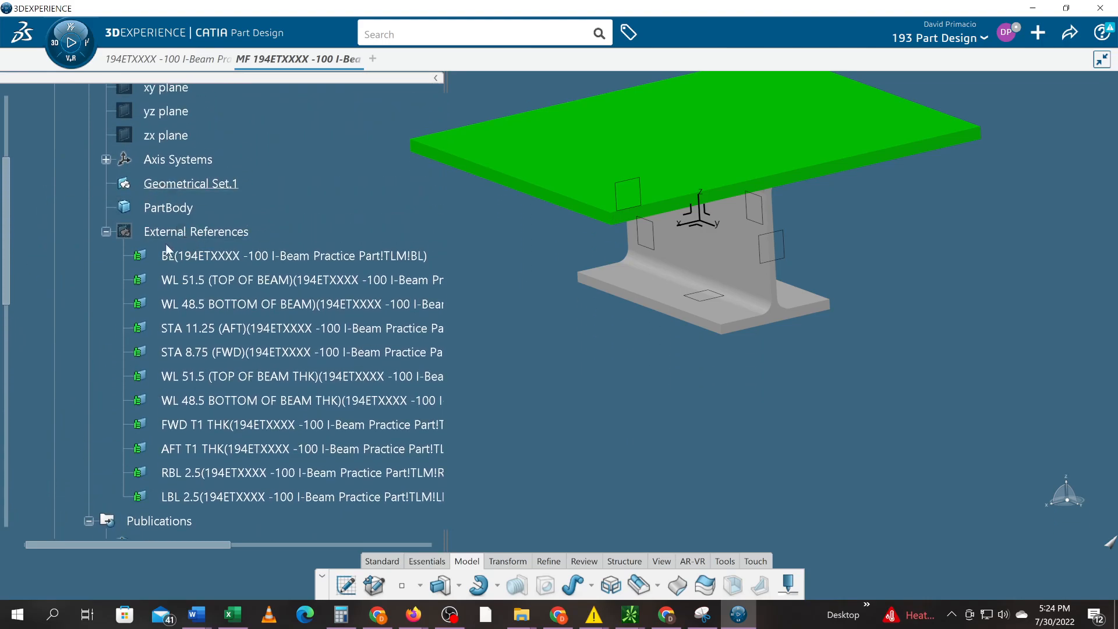
pyautogui.scroll(-5, 166, 243)
pyautogui.scroll(-2, 136, 287)
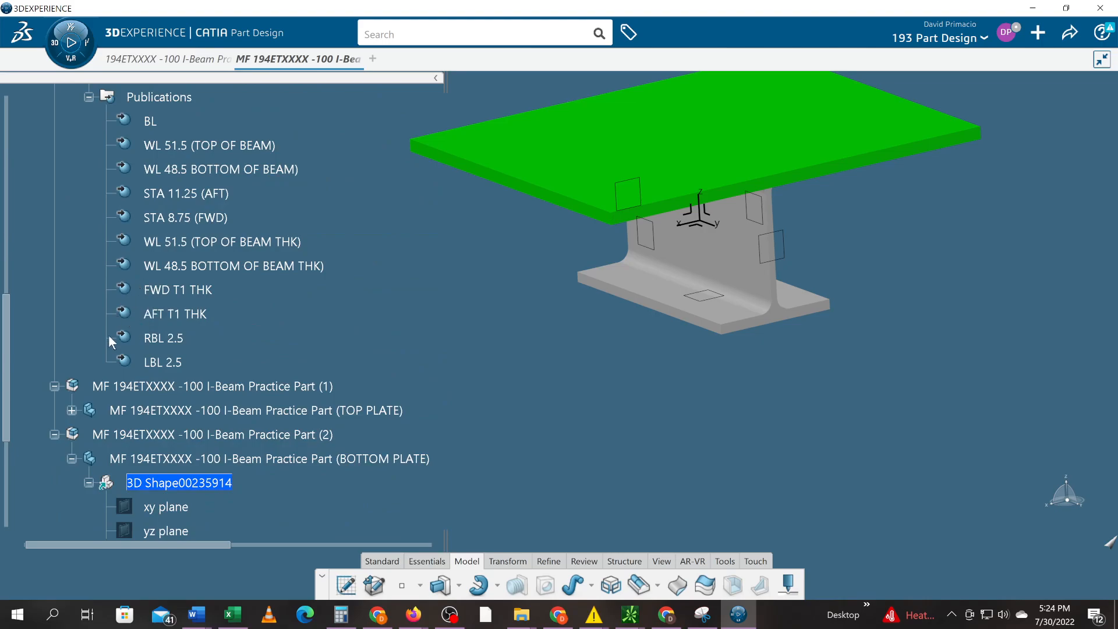
pyautogui.scroll(7, 104, 335)
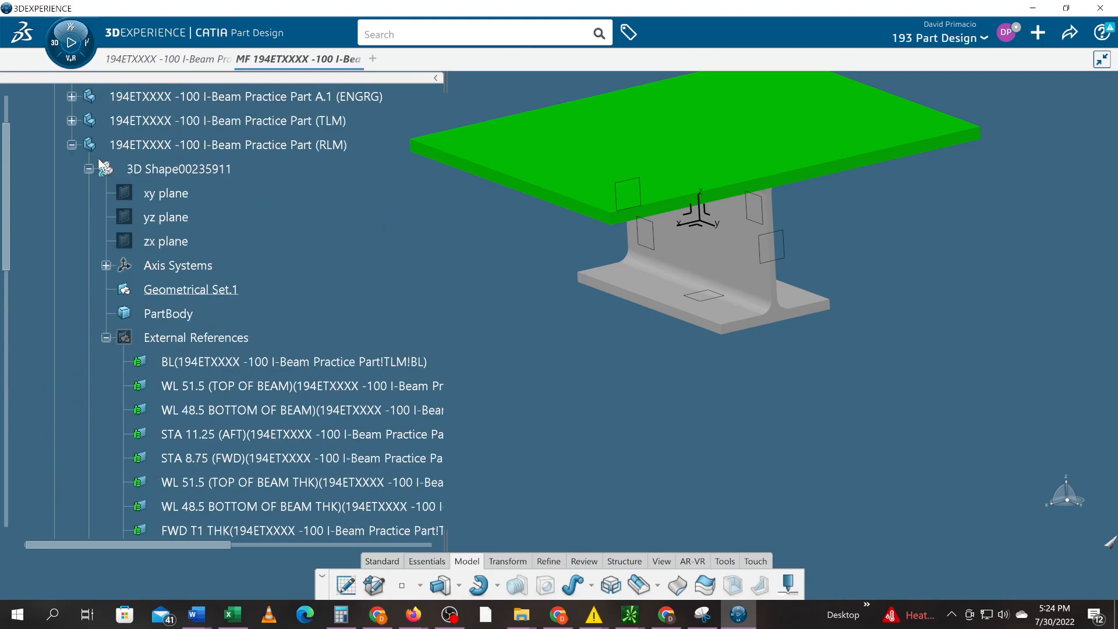
pyautogui.click(71, 145)
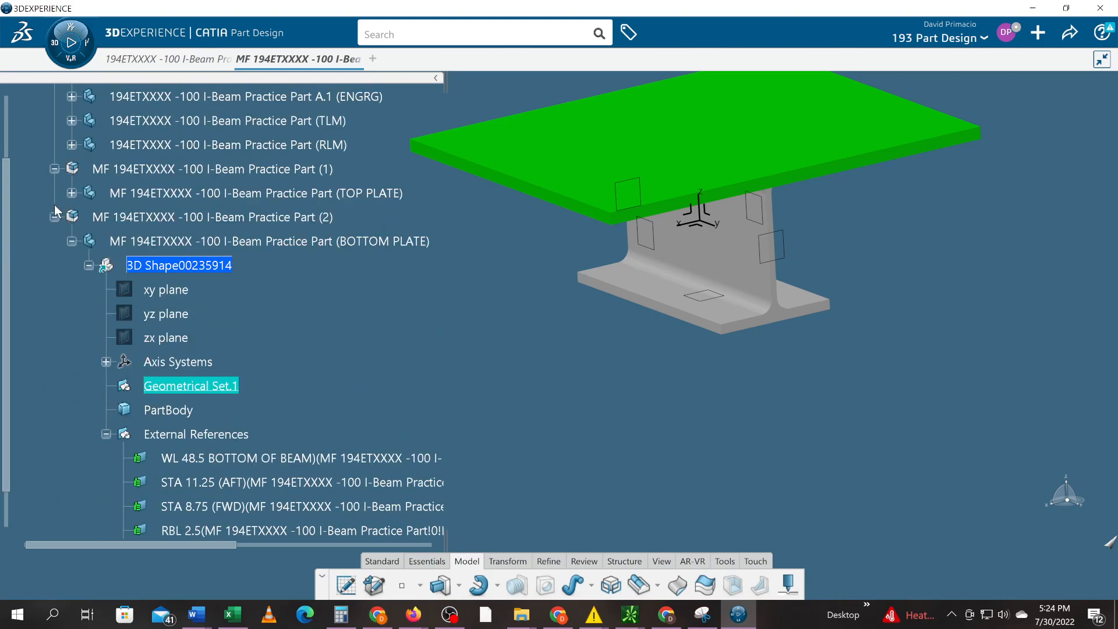
pyautogui.click(71, 193)
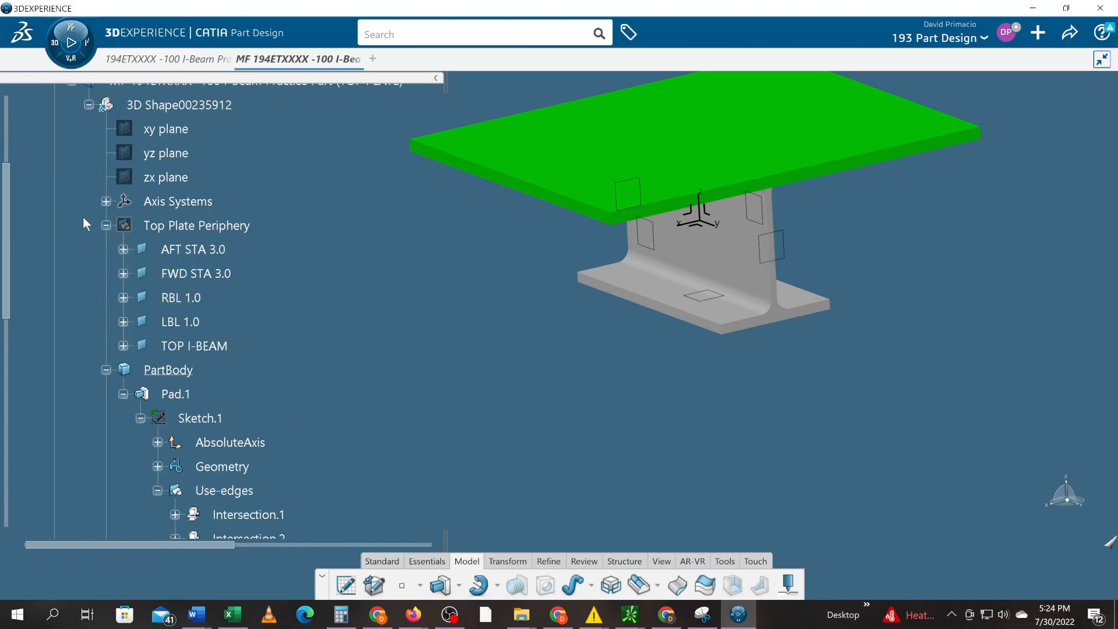
pyautogui.scroll(-2, 175, 197)
pyautogui.scroll(4, 175, 186)
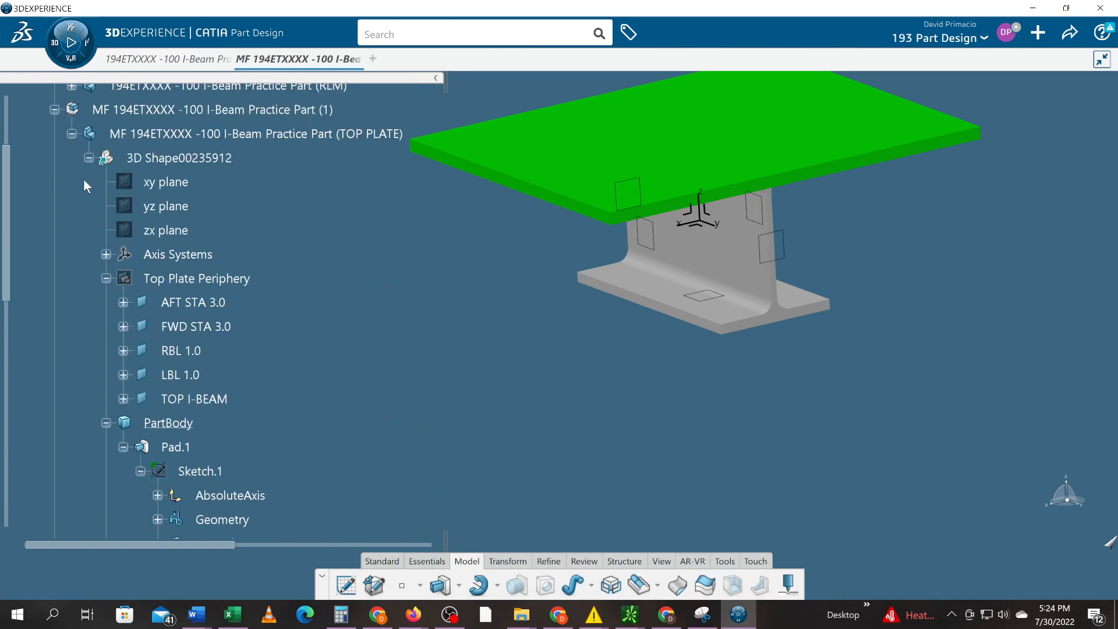
pyautogui.click(72, 133)
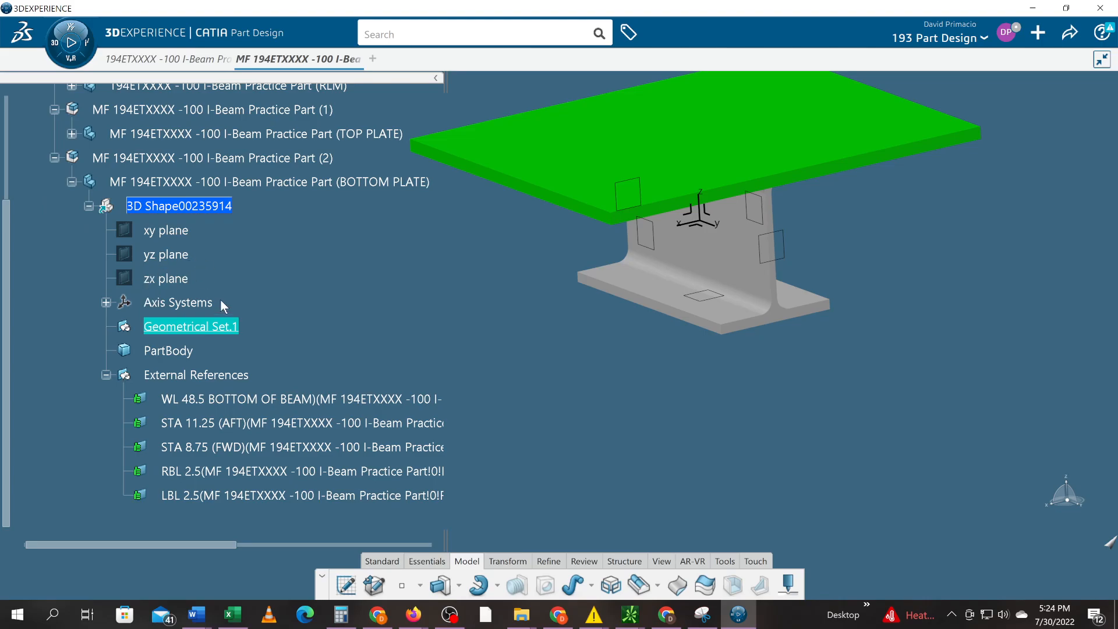
pyautogui.rightClick(207, 329)
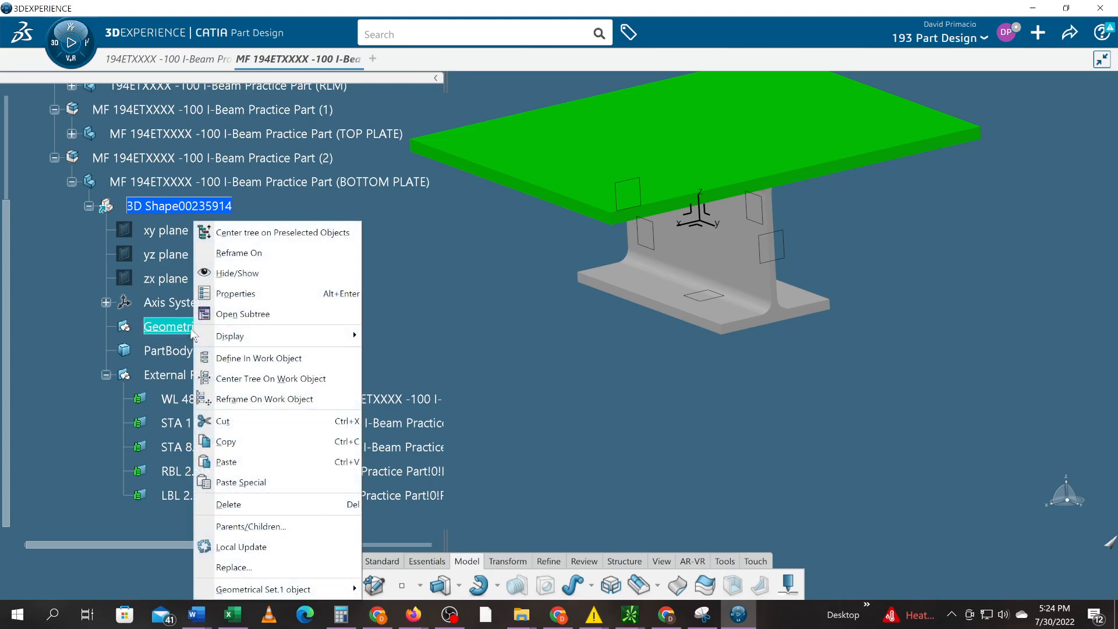
pyautogui.click(224, 295)
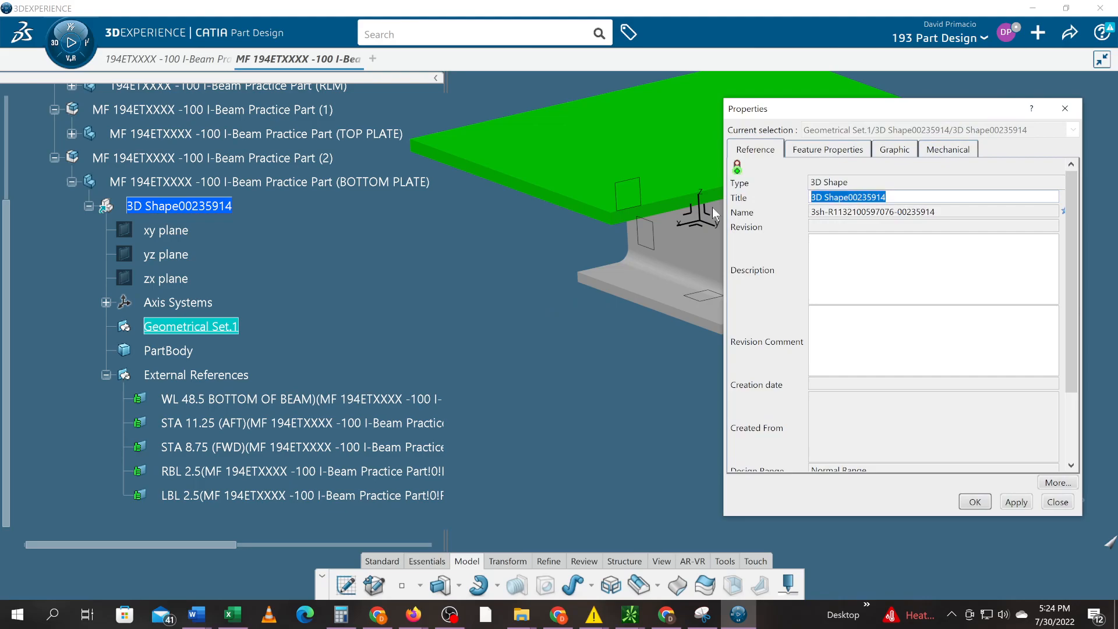
pyautogui.write('Bottom ')
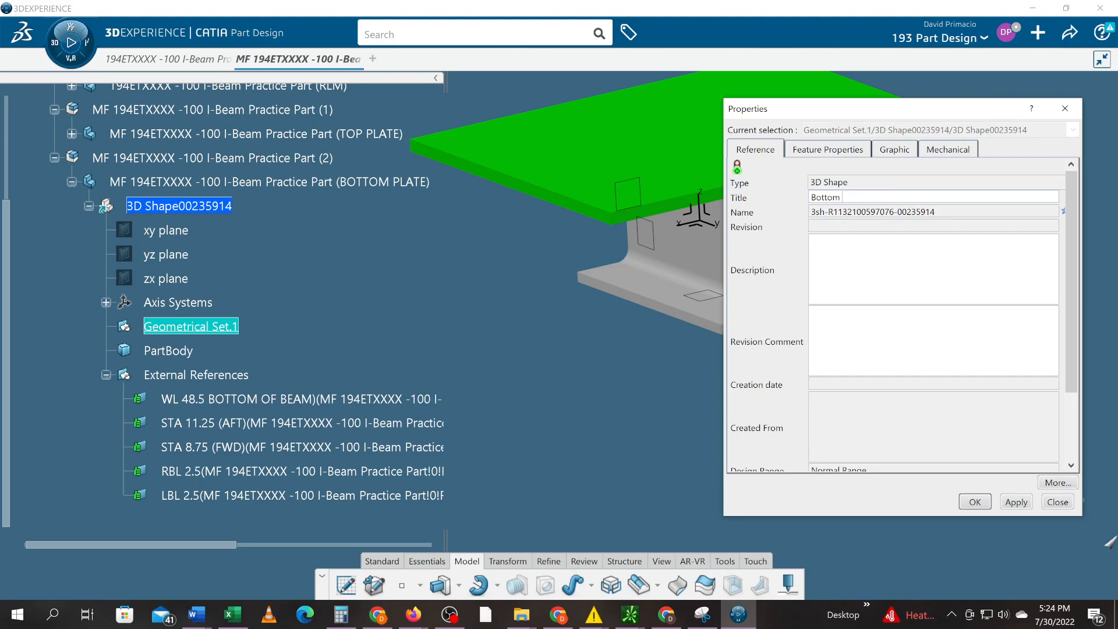
pyautogui.write('Plate Periphery')
pyautogui.press('capslock')
pyautogui.press('BackSpace')
pyautogui.press('BackSpace')
pyautogui.press('BackSpace')
pyautogui.press('BackSpace')
pyautogui.press('BackSpace')
pyautogui.press('BackSpace')
pyautogui.press('BackSpace')
pyautogui.press('BackSpace')
pyautogui.press('BackSpace')
pyautogui.press('BackSpace')
pyautogui.press('BackSpace')
pyautogui.press('BackSpace')
pyautogui.press('BackSpace')
pyautogui.press('BackSpace')
pyautogui.press('BackSpace')
pyautogui.press('BackSpace')
pyautogui.press('BackSpace')
pyautogui.press('BackSpace')
pyautogui.press('BackSpace')
pyautogui.press('BackSpace')
pyautogui.write('b')
pyautogui.press('BackSpace')
pyautogui.write('BOTTOM PLATE PERIPO')
pyautogui.press('BackSpace')
pyautogui.write('HERY')
pyautogui.press('Return')
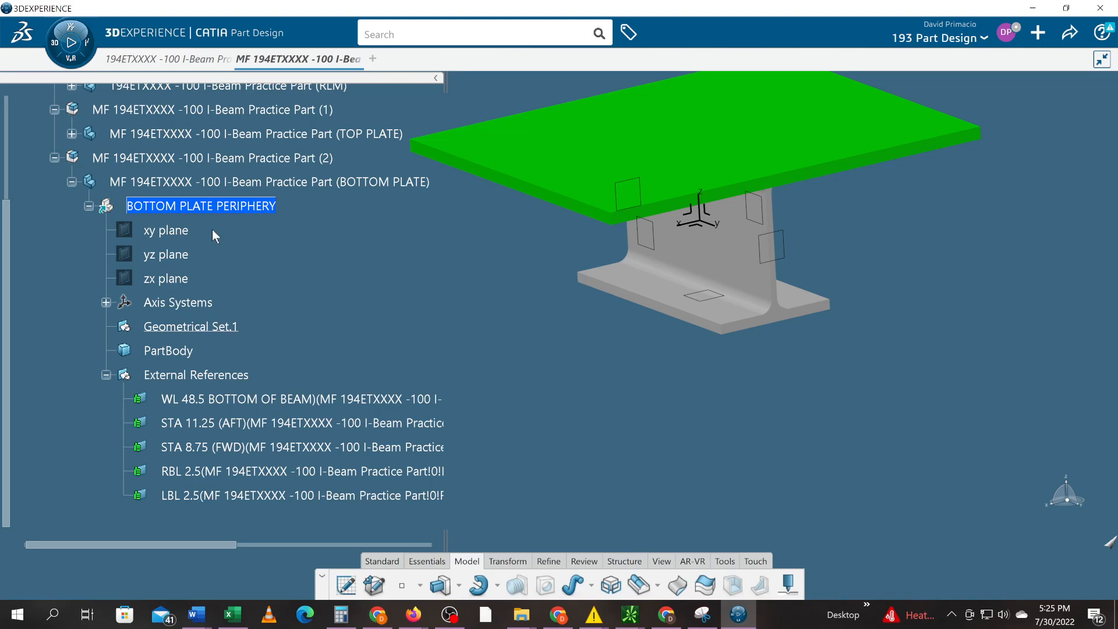
pyautogui.hotkey('ctrl', 'z')
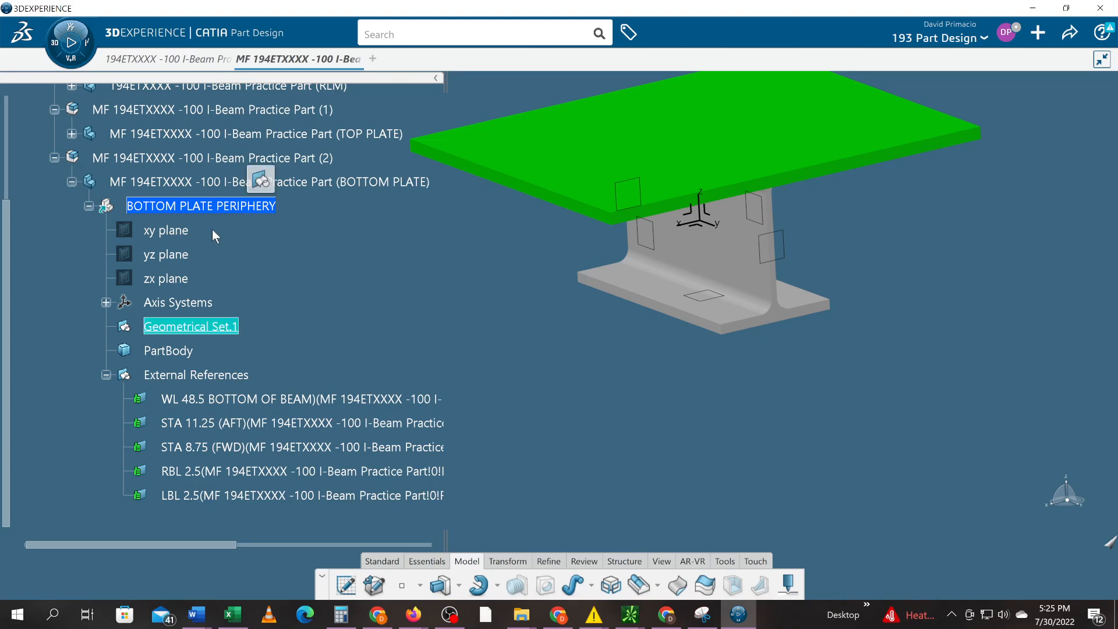
# - Rename Geometrical Set.1 to BOTTOM PLATE PERIPHERY through its Feature Properties
pyautogui.rightClick(212, 325)
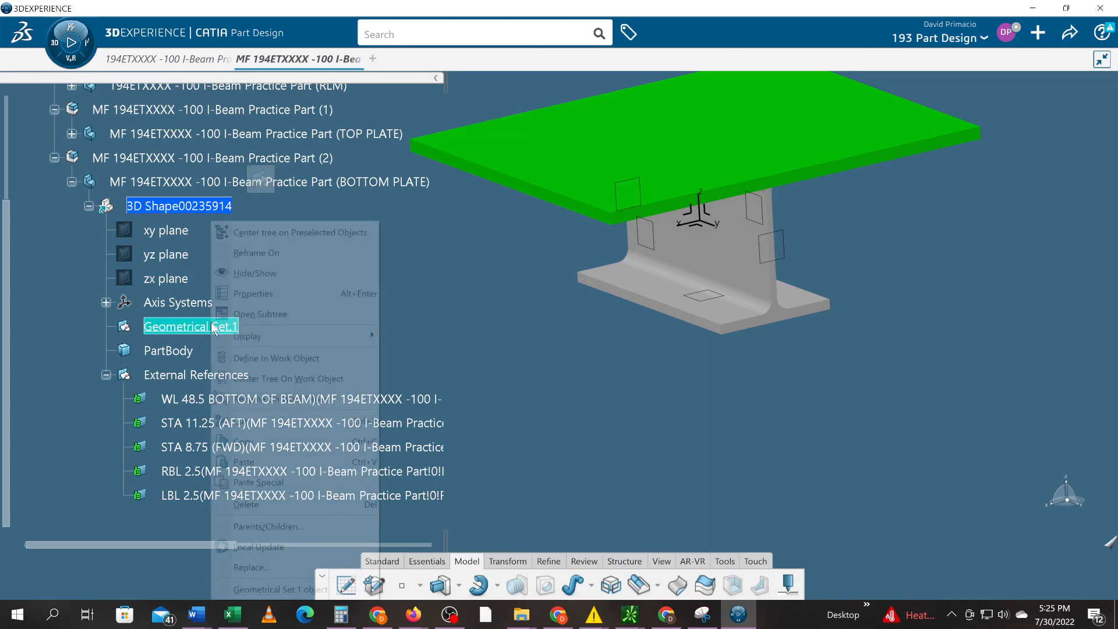
pyautogui.click(248, 294)
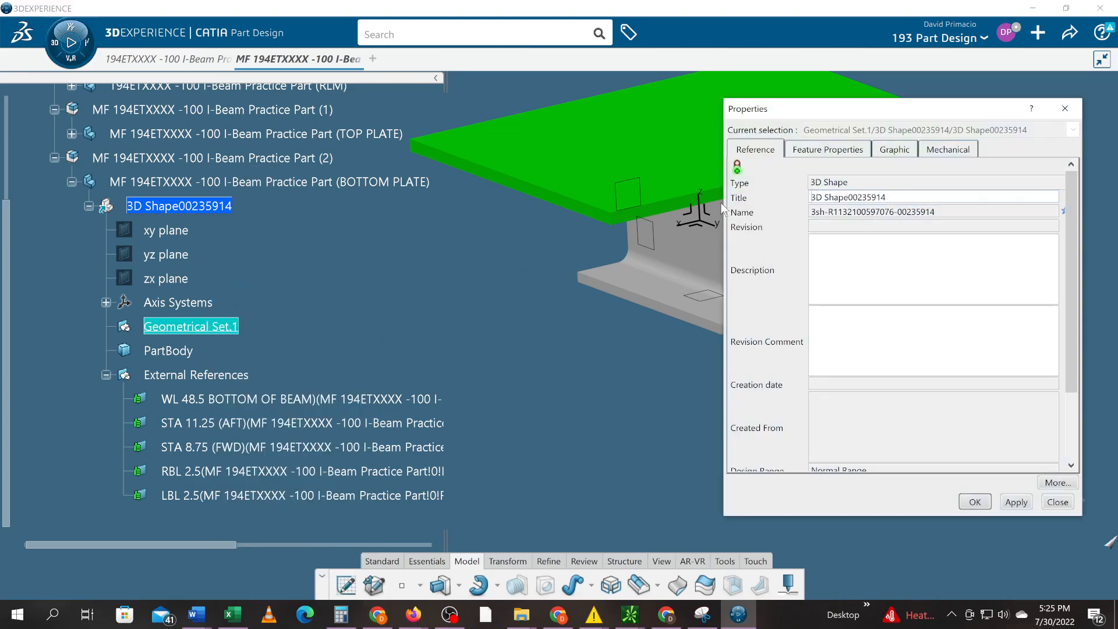
pyautogui.click(817, 152)
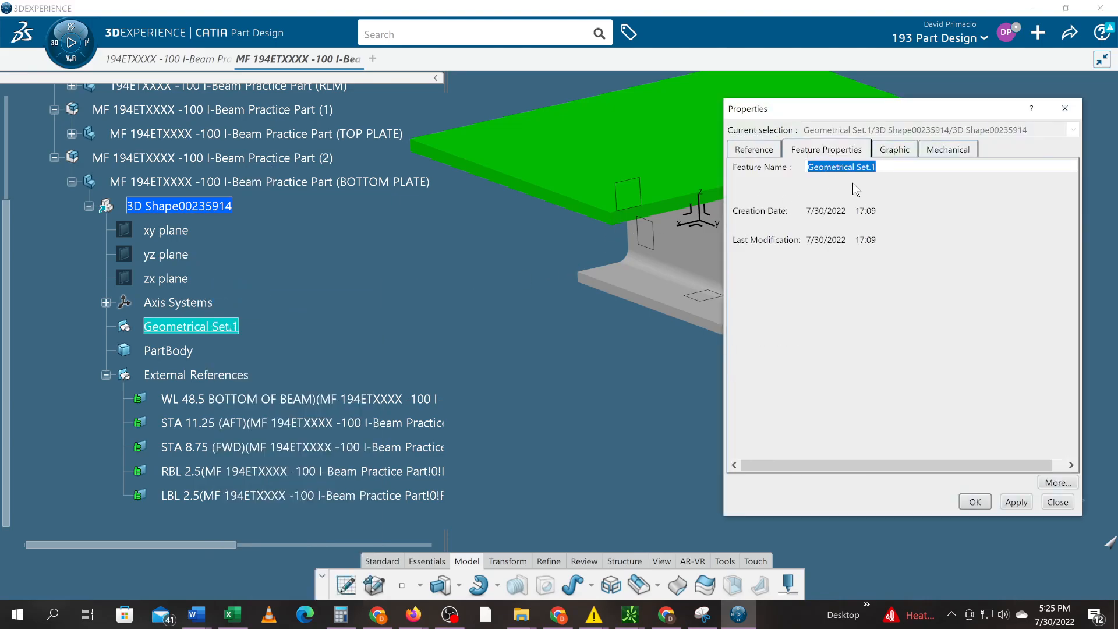
pyautogui.write('LBL 2.5')
pyautogui.hotkey('ctrl', 'a')
pyautogui.press('Up')
pyautogui.press('Up')
pyautogui.press('Up')
pyautogui.press('Up')
pyautogui.press('Down')
pyautogui.press('Up')
pyautogui.press('Up')
pyautogui.press('Up')
pyautogui.press('Up')
pyautogui.press('Up')
pyautogui.press('Up')
pyautogui.press('Up')
pyautogui.press('Up')
pyautogui.press('Up')
pyautogui.press('Down')
pyautogui.moveTo(859, 167); pyautogui.dragTo(129, 173)
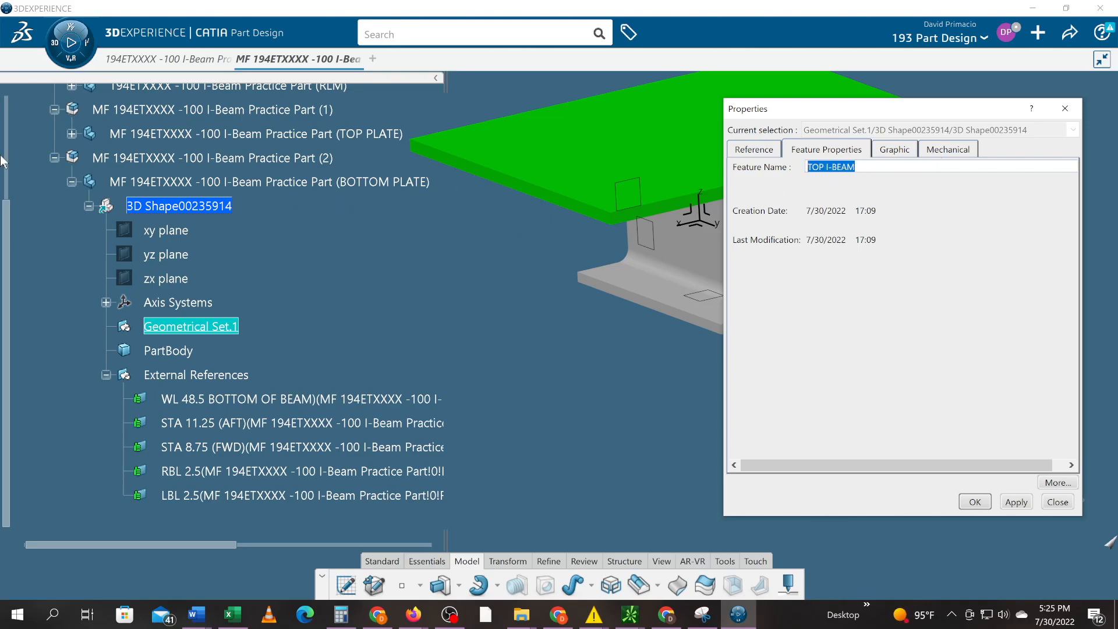
pyautogui.write('B')
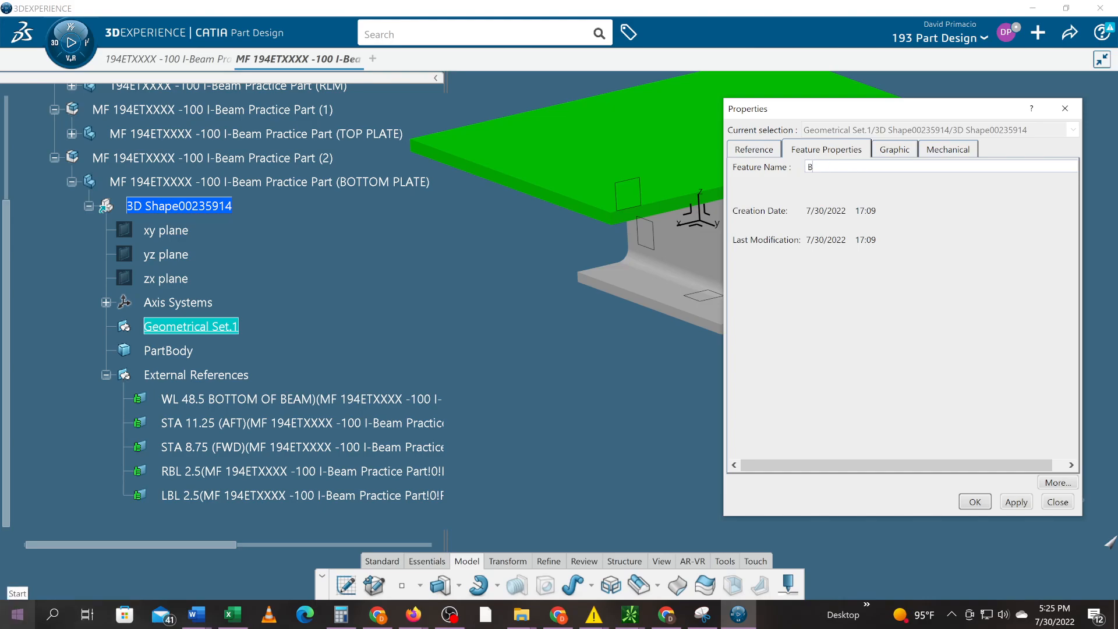
pyautogui.write('OTTOM PLATE PERIPHERY')
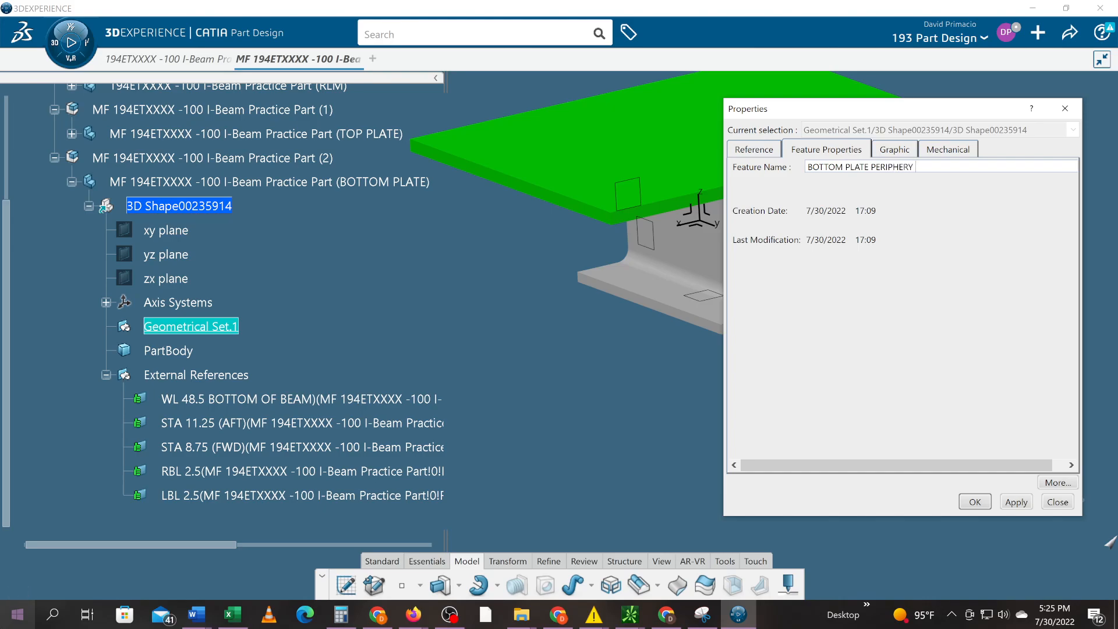
pyautogui.press('Return')
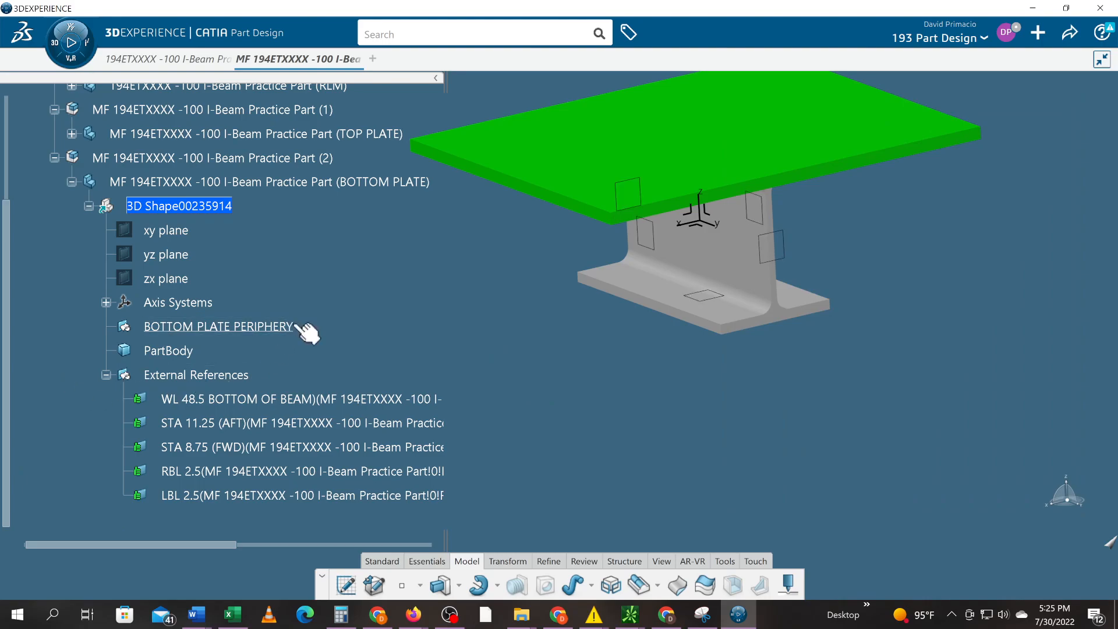
# - Create a plane at 0 offset from WL 48.5 BOTTOM OF BEAM
pyautogui.click(417, 565)
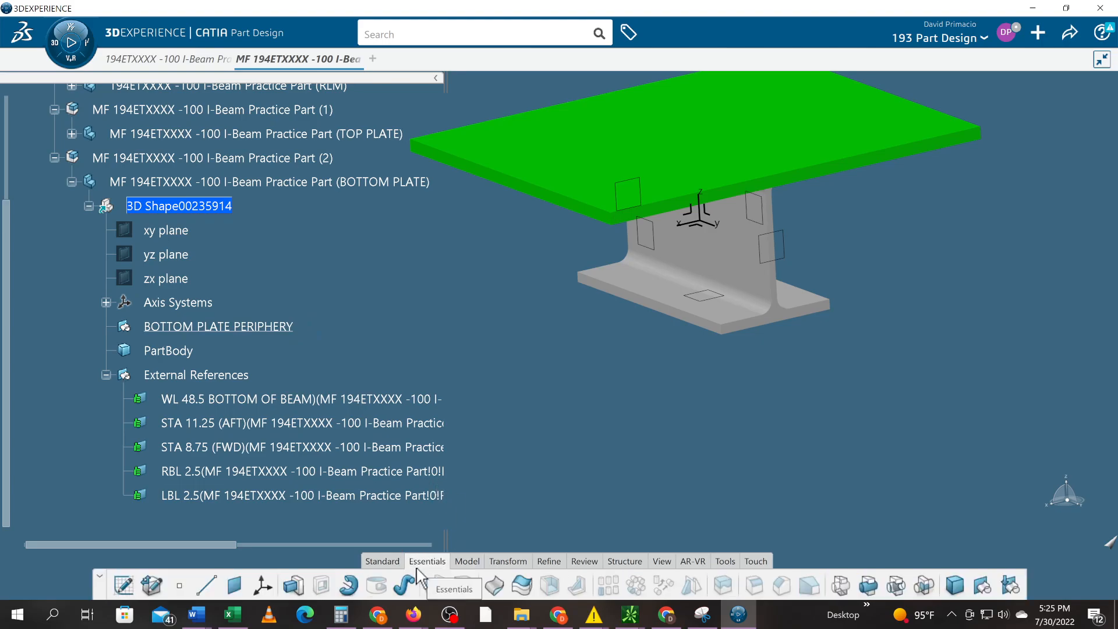
pyautogui.click(233, 588)
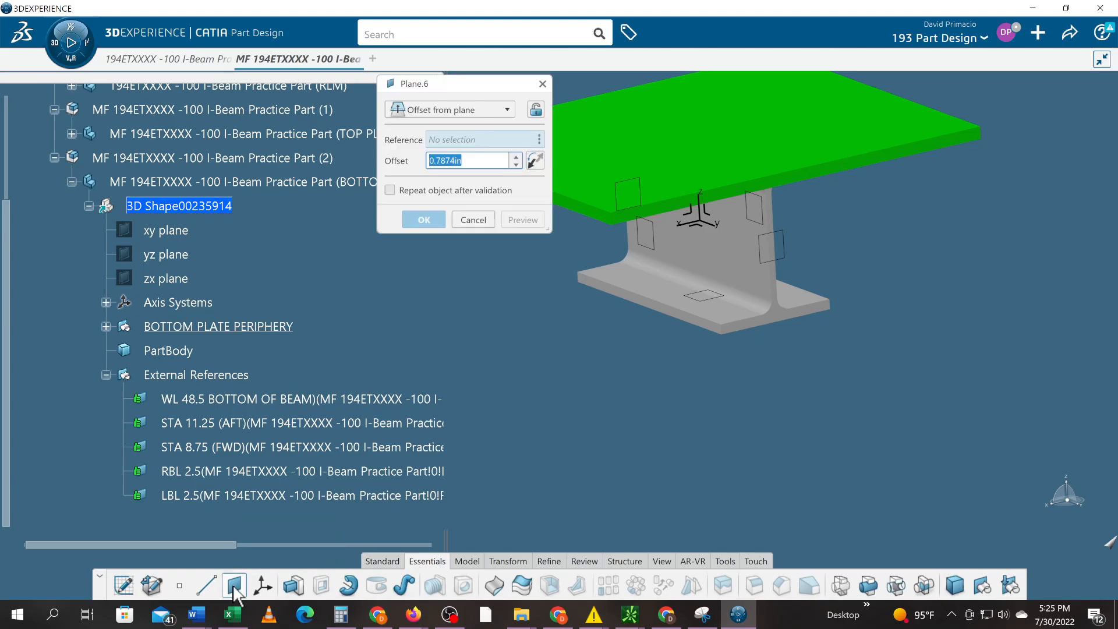
pyautogui.moveTo(541, 372); pyautogui.dragTo(618, 457, button='middle')
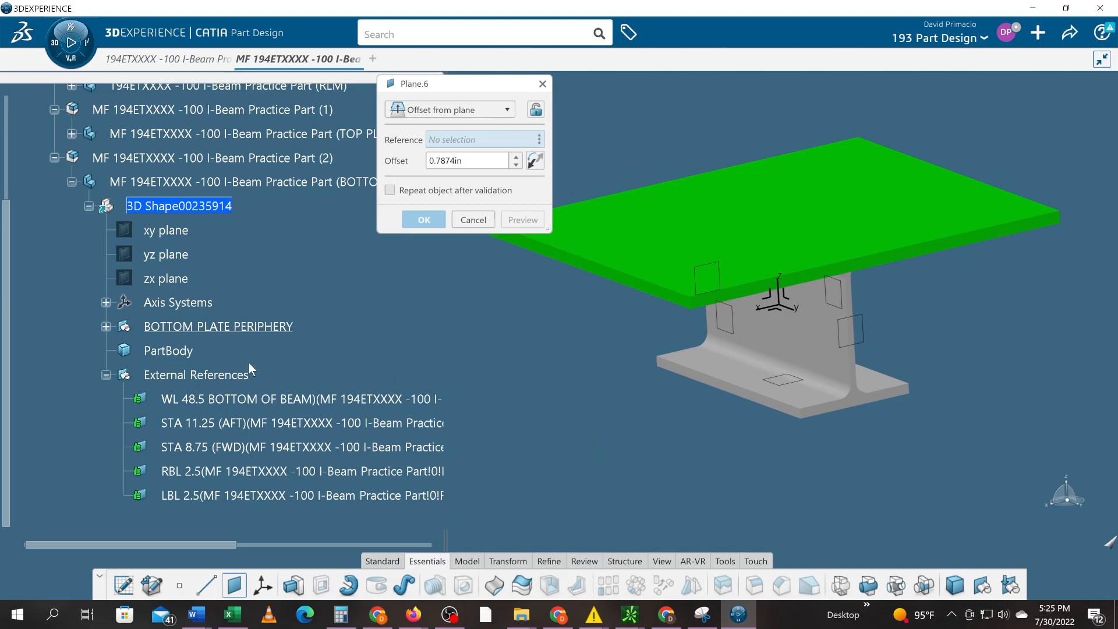
pyautogui.click(265, 400)
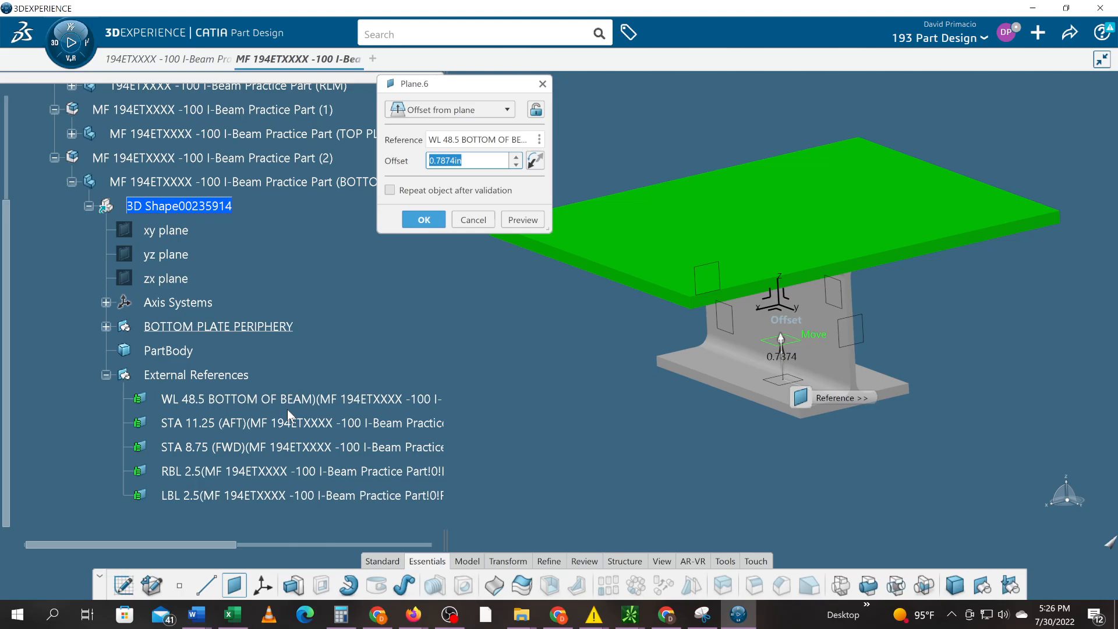
pyautogui.write('0')
pyautogui.press('Return')
pyautogui.press('Return')
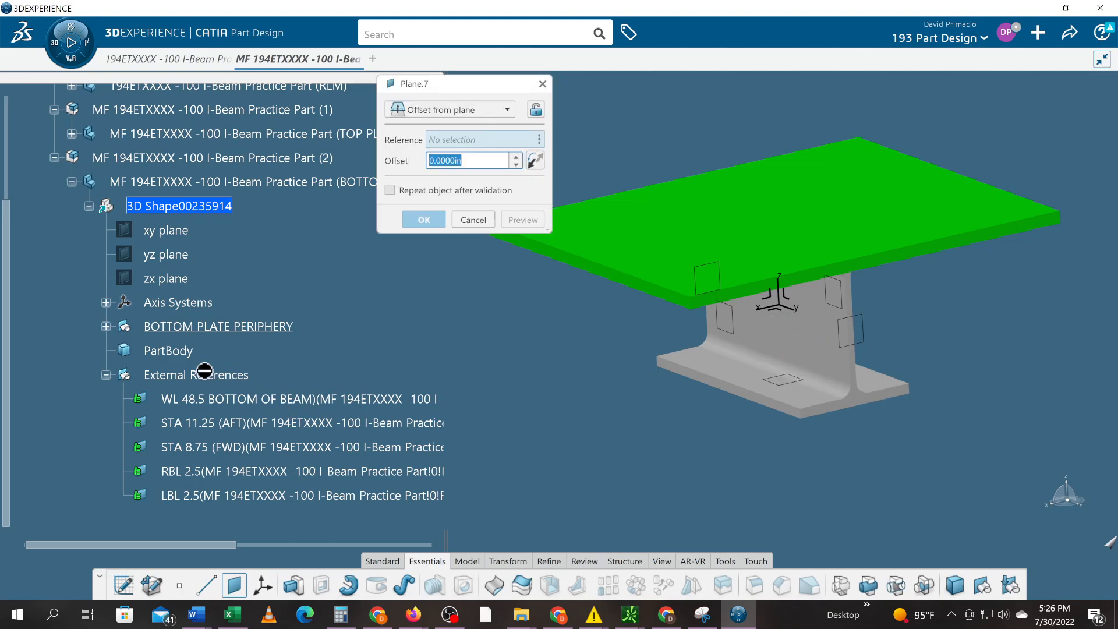
# - Add planes offset 3 in from STA 11.25 (AFT) and, reversed, from STA 8.75 (FWD)
pyautogui.click(105, 326)
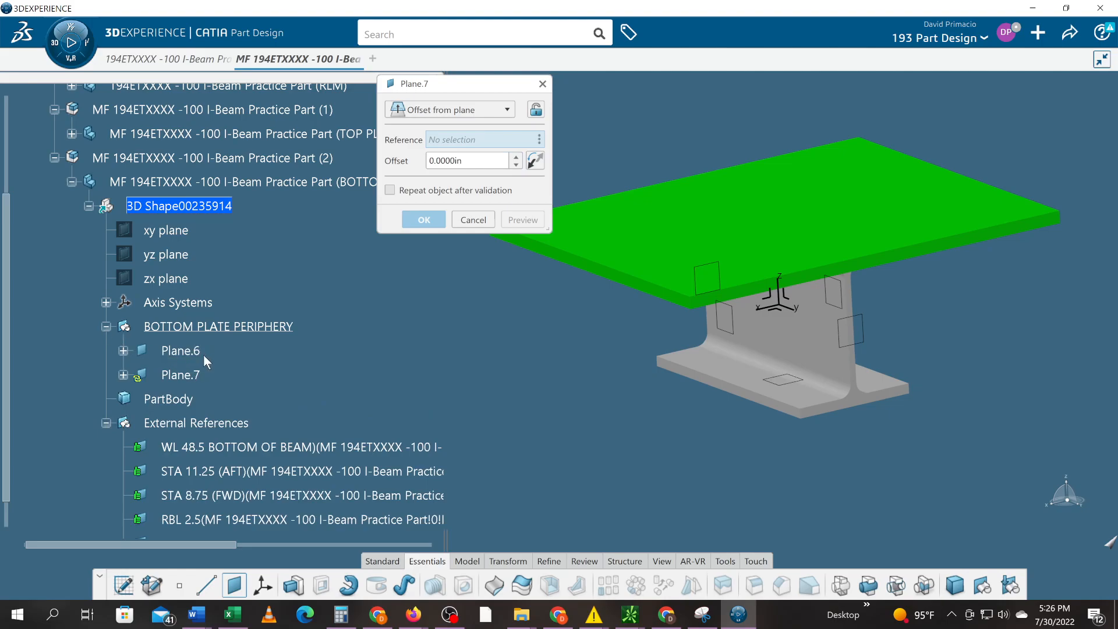
pyautogui.click(224, 473)
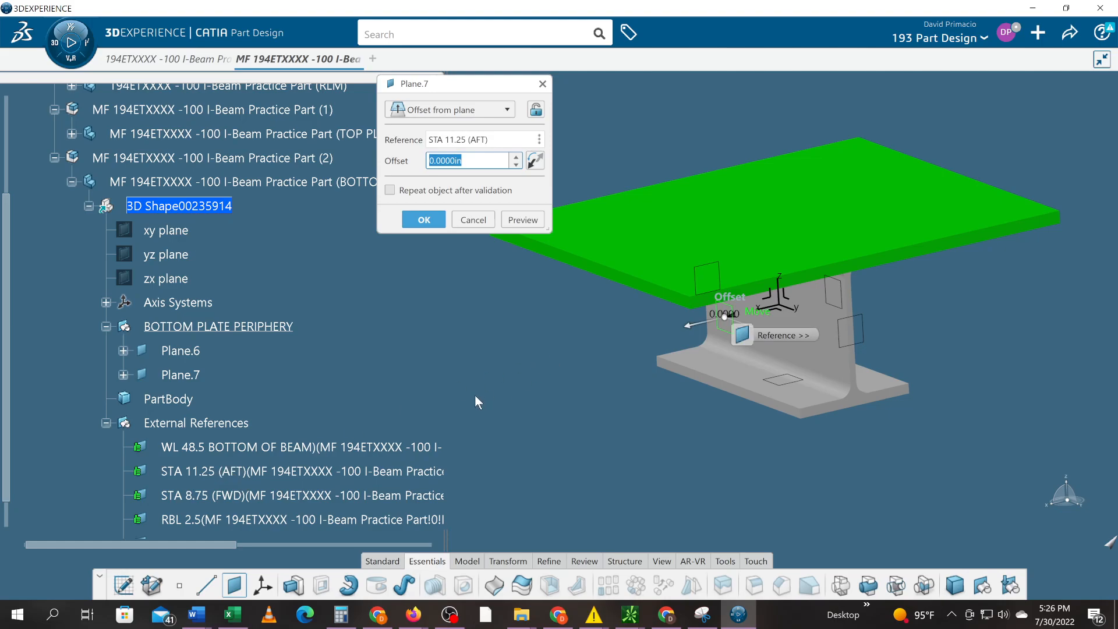
pyautogui.write('3')
pyautogui.press('Return')
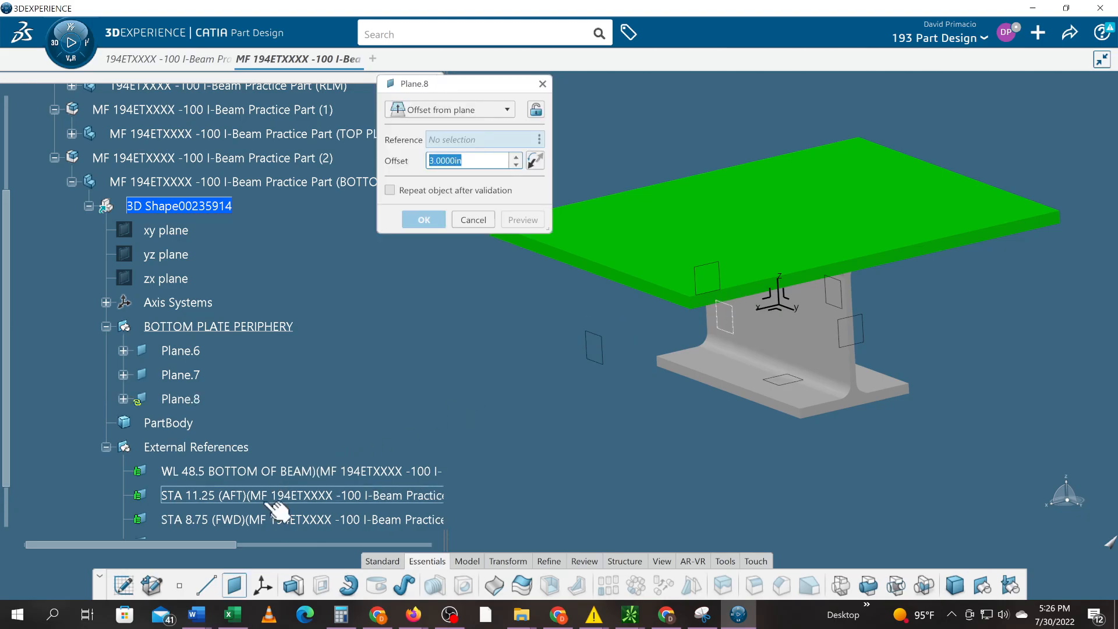
pyautogui.click(262, 521)
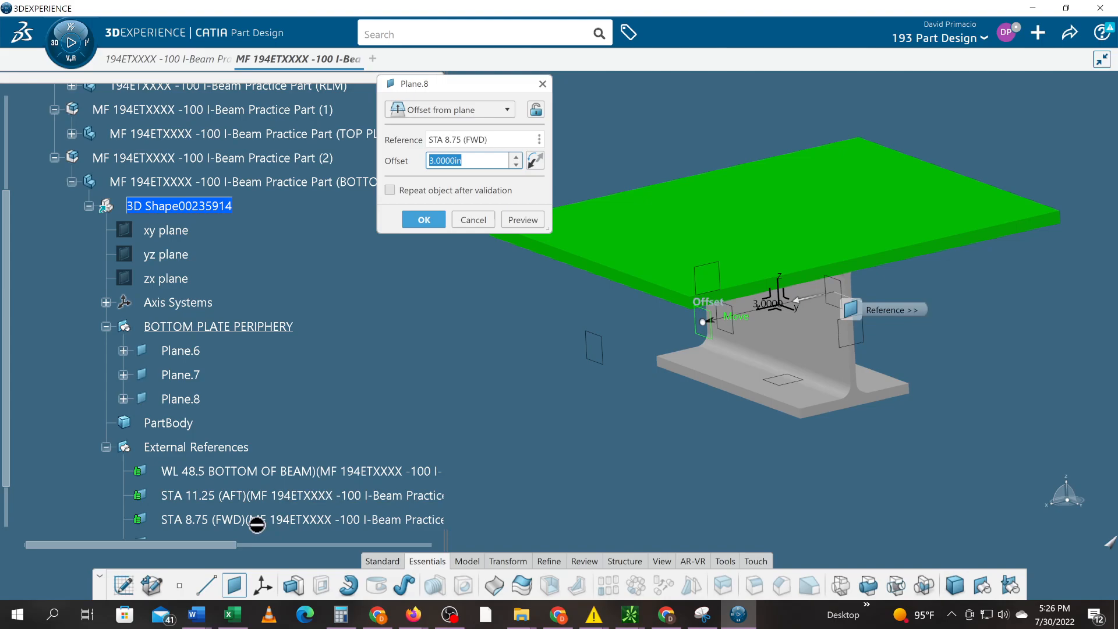
pyautogui.click(535, 161)
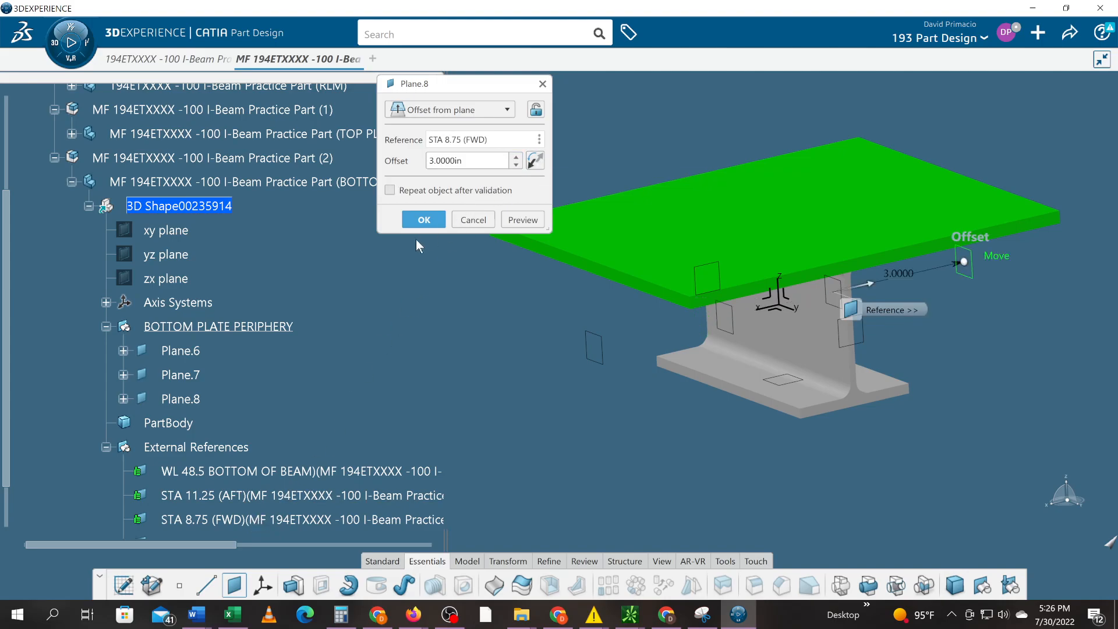
pyautogui.click(422, 220)
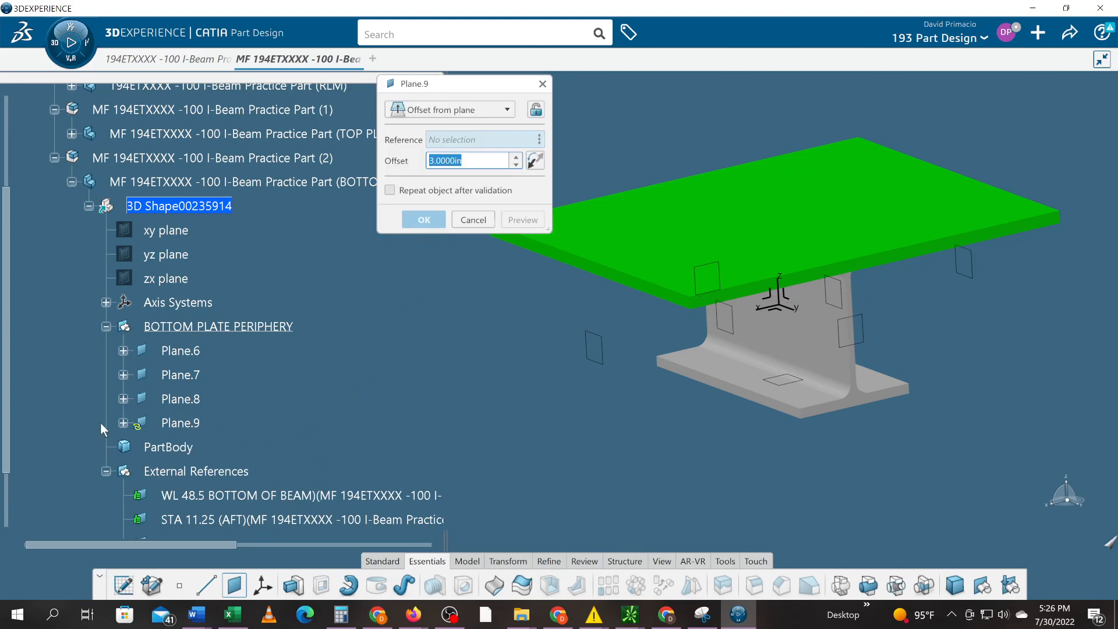
# - Add planes offset 1 in from RBL 2.5 and, reversed, from LBL 2.5
pyautogui.scroll(-3, 100, 422)
pyautogui.click(179, 461)
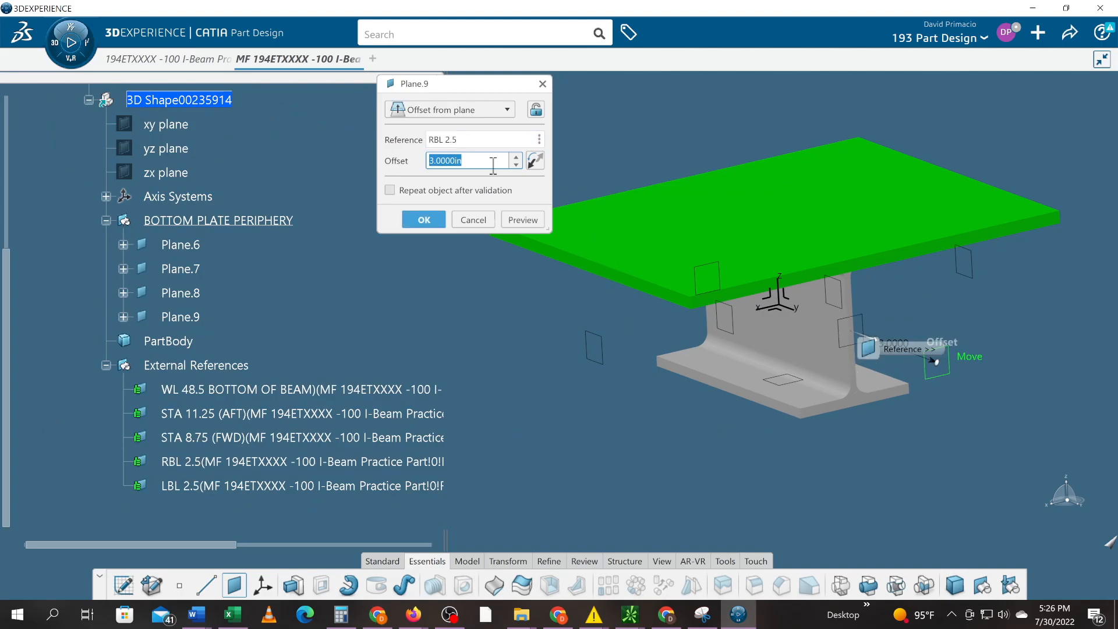
pyautogui.write('1')
pyautogui.press('Return')
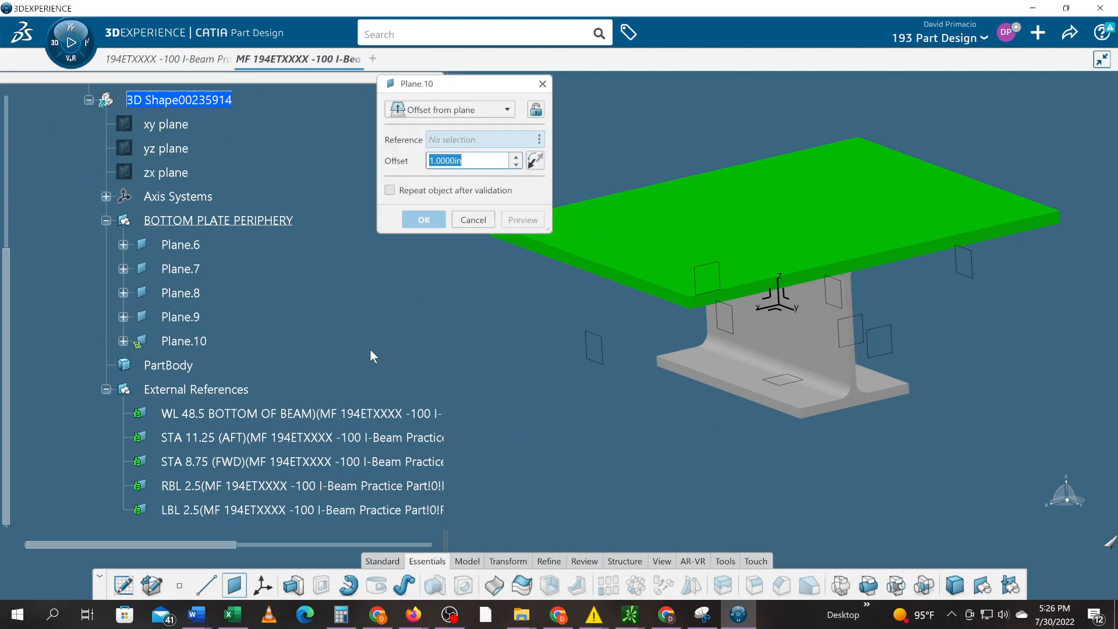
pyautogui.click(174, 510)
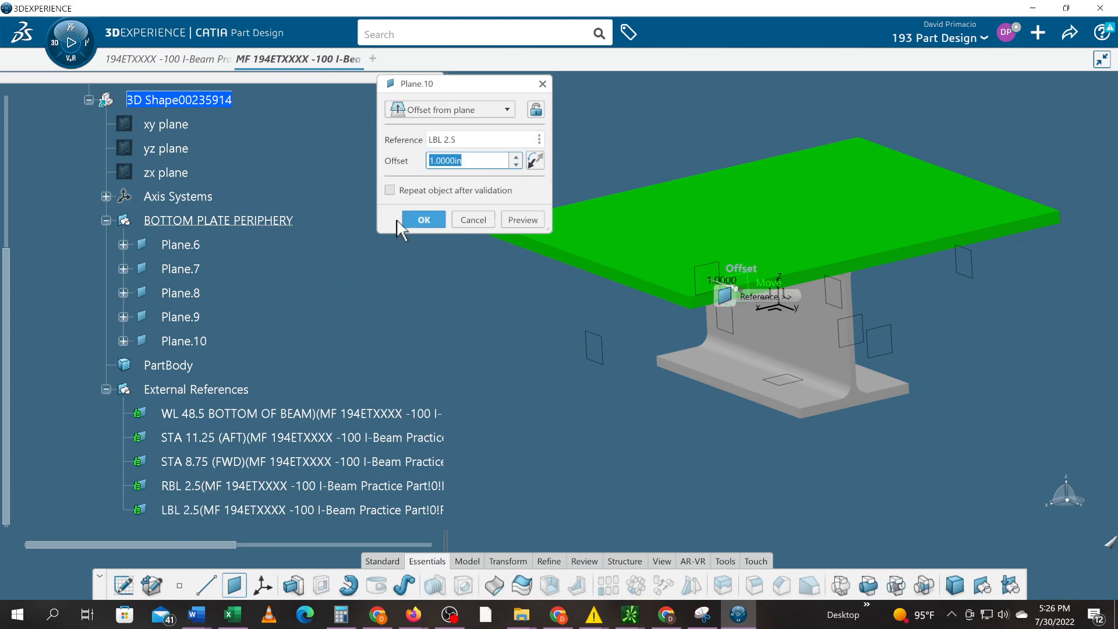
pyautogui.click(531, 164)
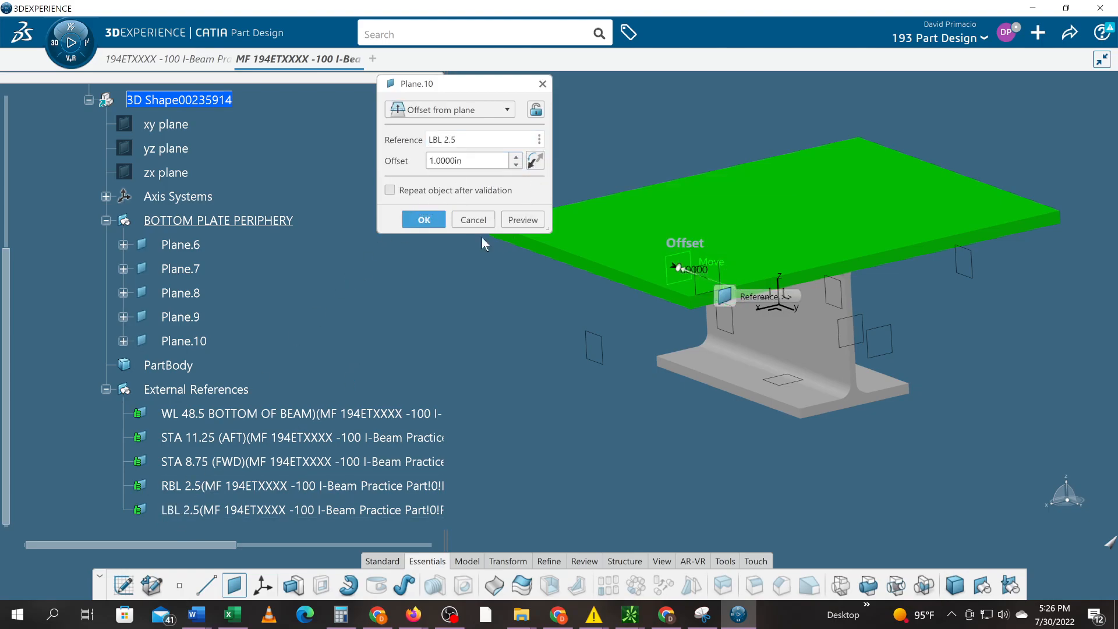
pyautogui.click(424, 219)
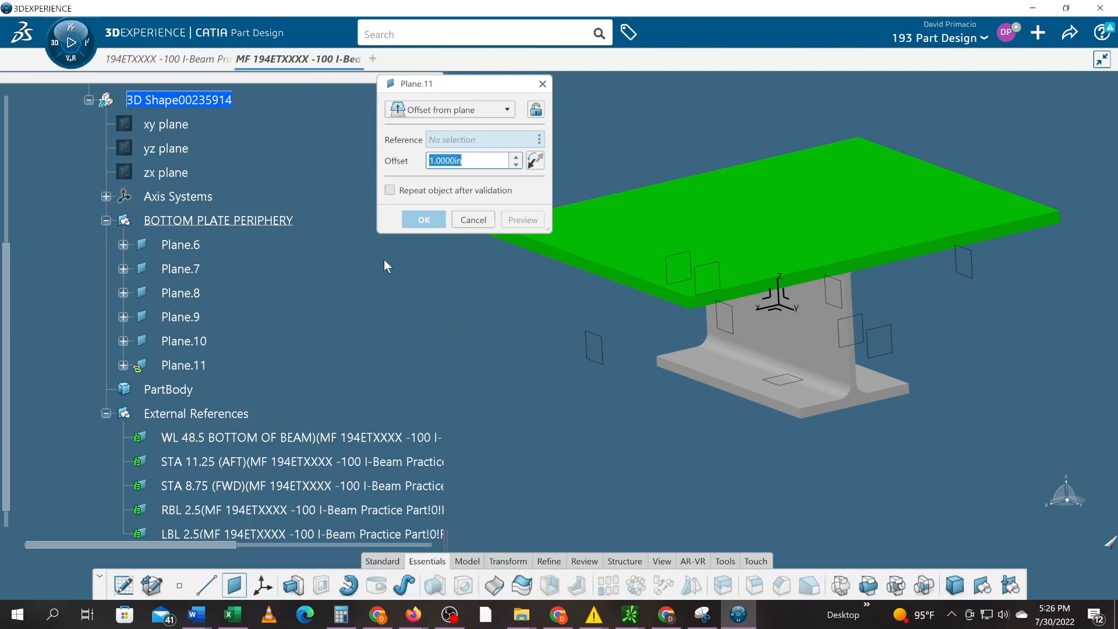
# - Discard the extra unused plane and rename Plane.6 to BOTTOM I BEAM
pyautogui.click(470, 220)
pyautogui.rightClick(197, 248)
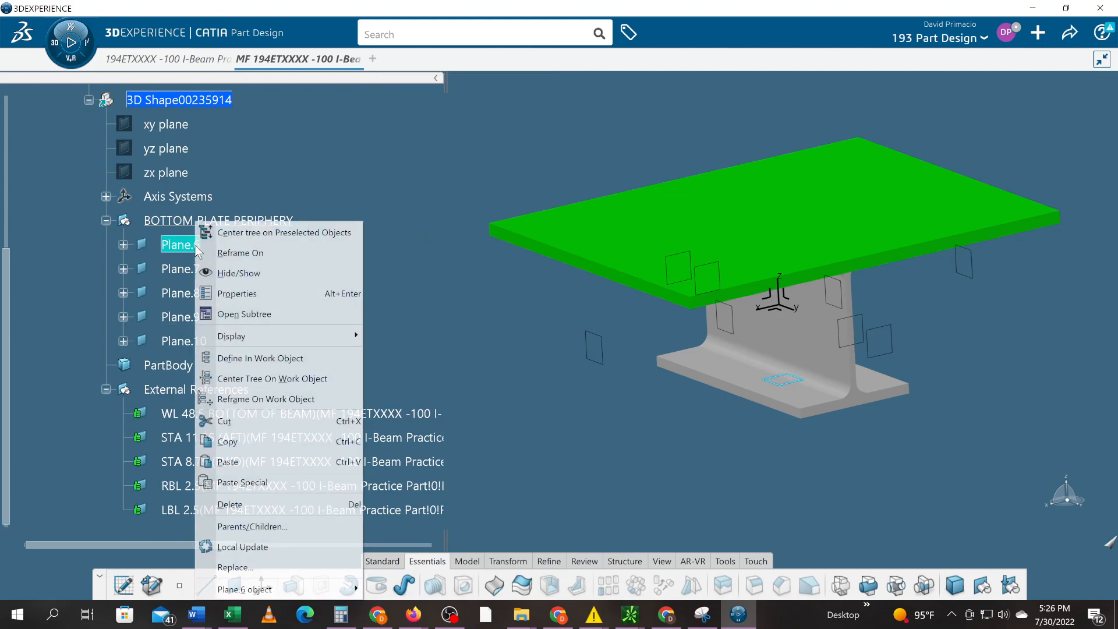
pyautogui.click(224, 293)
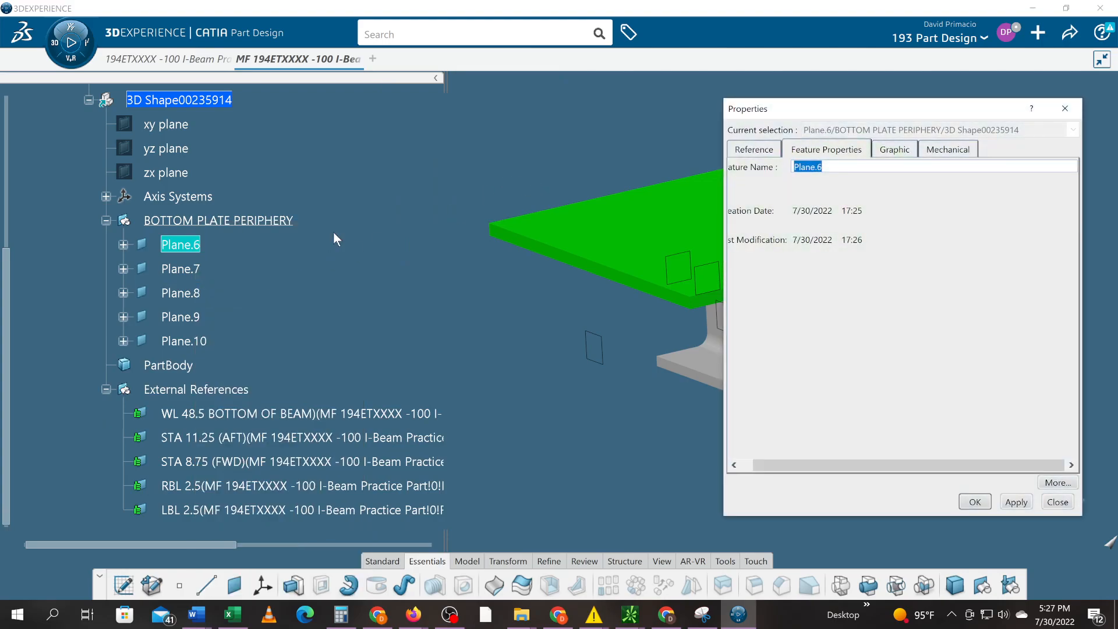
pyautogui.write('BOTTOM I BEAM')
pyautogui.press('Return')
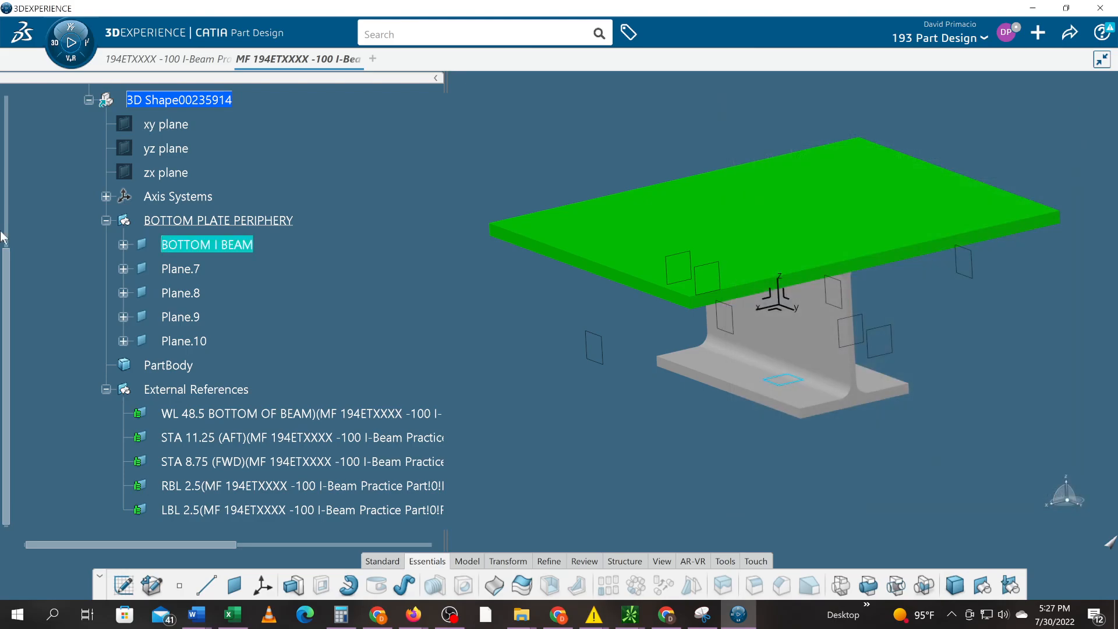
# - Rename Plane.7 to AFT STA and Plane.8 to FWD STA
pyautogui.click(181, 269)
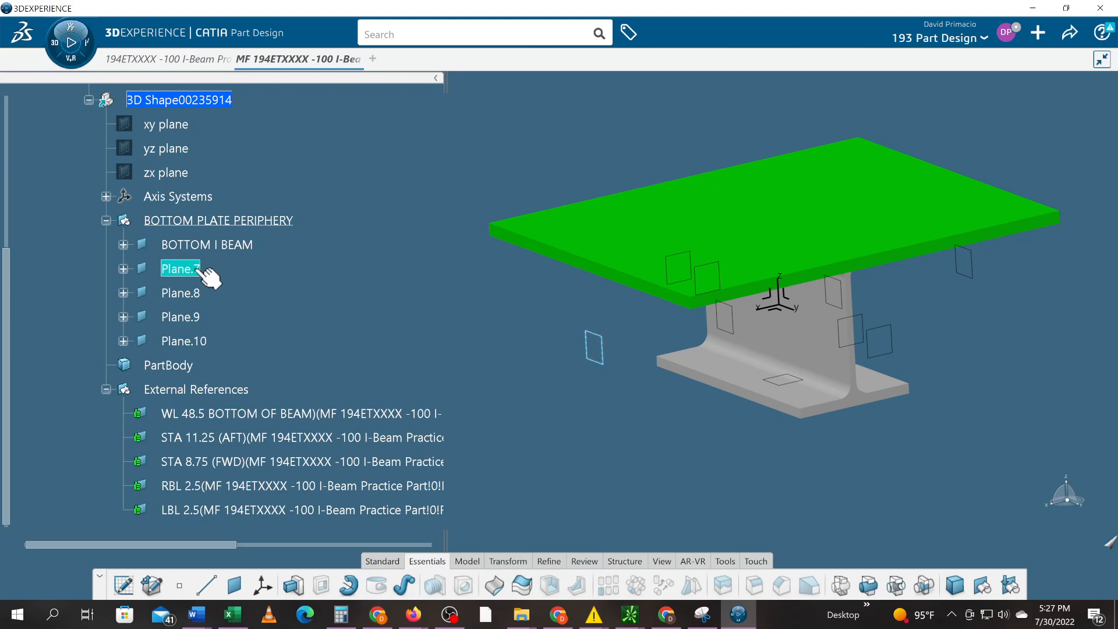
pyautogui.rightClick(192, 273)
pyautogui.click(235, 294)
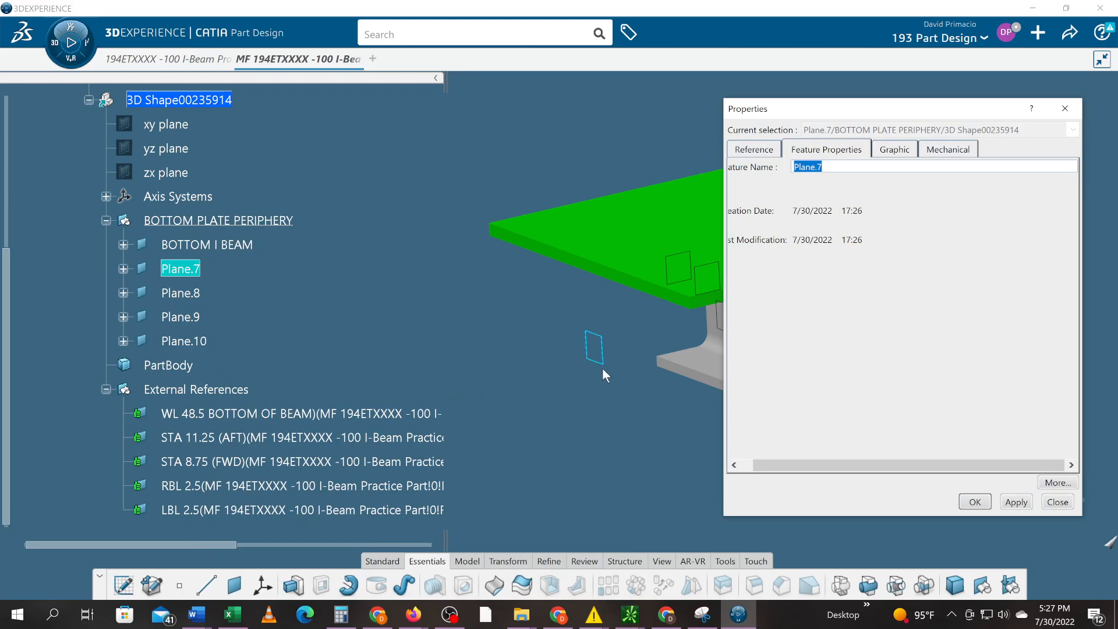
pyautogui.write('AFT STA')
pyautogui.press('Return')
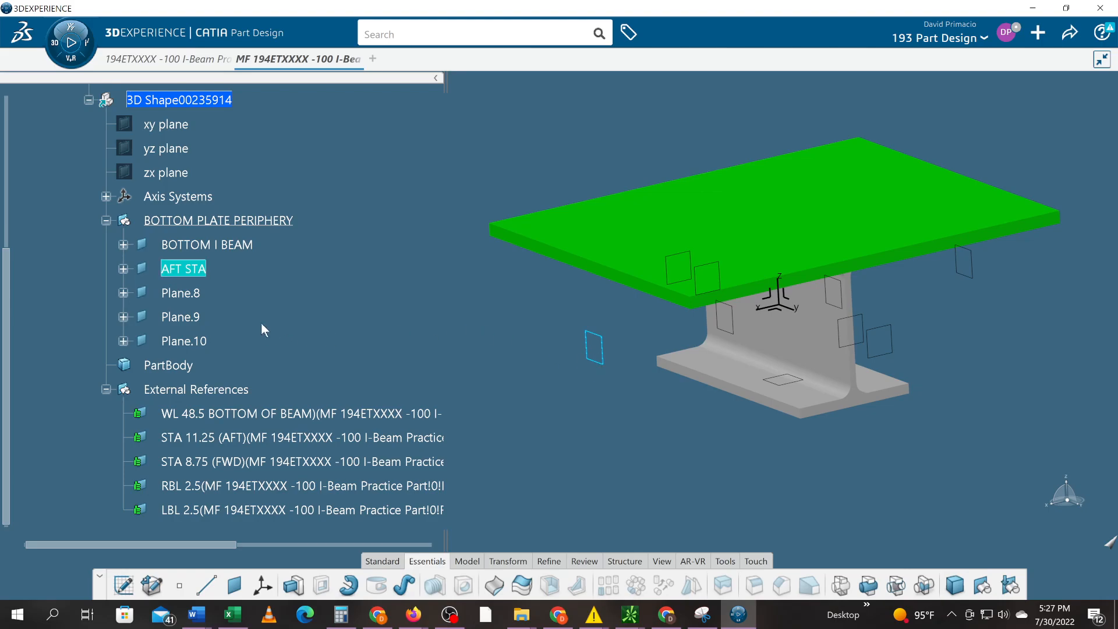
pyautogui.rightClick(196, 298)
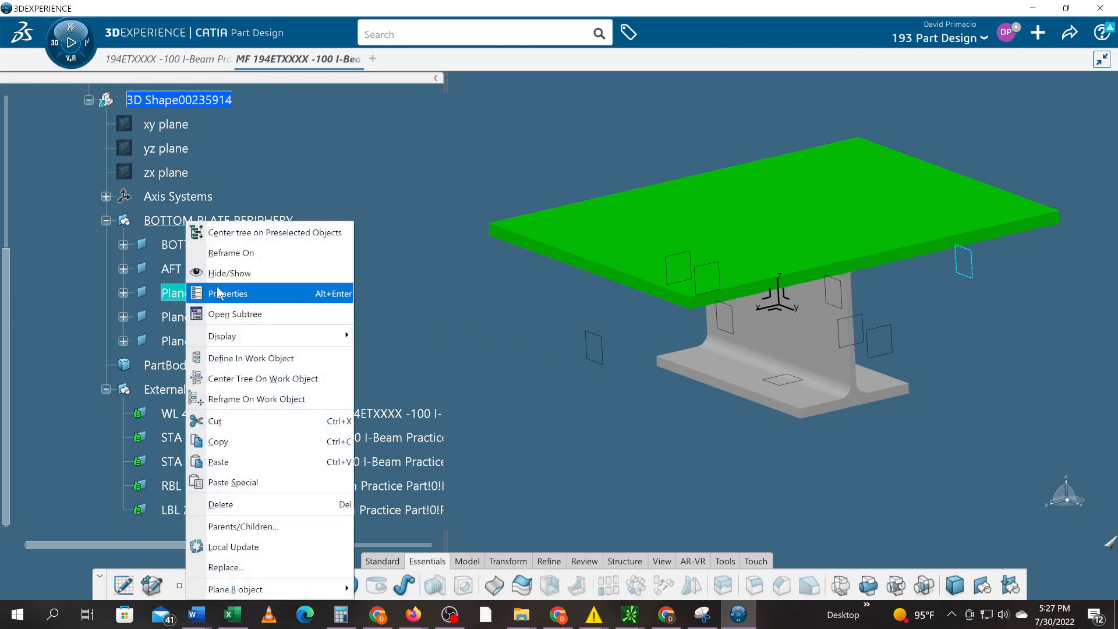
pyautogui.click(227, 293)
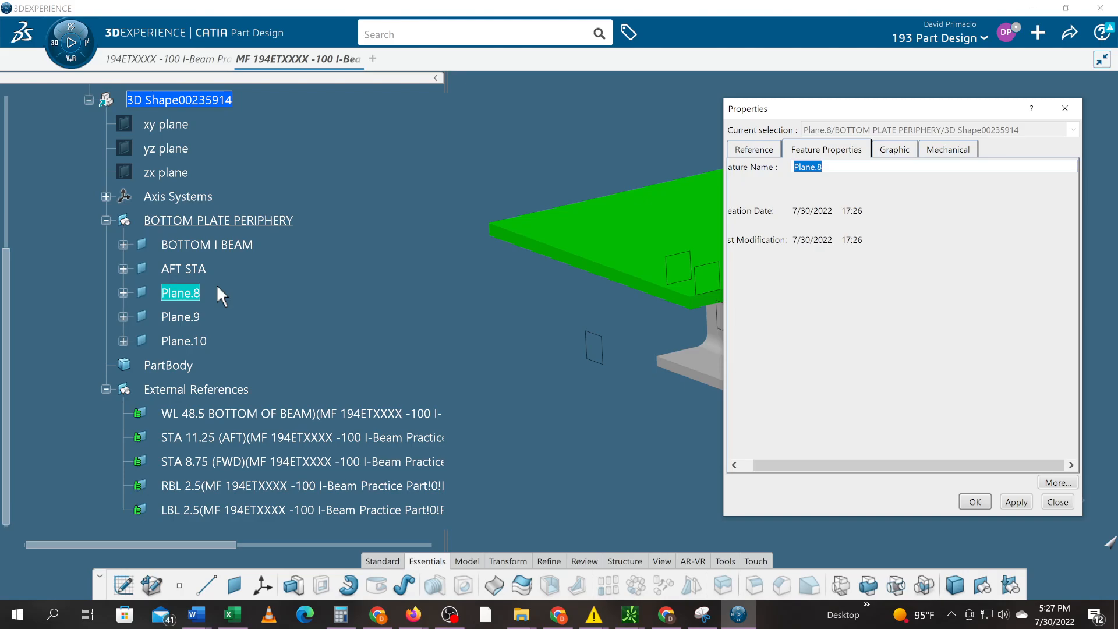
pyautogui.write('FWD STA')
pyautogui.press('Return')
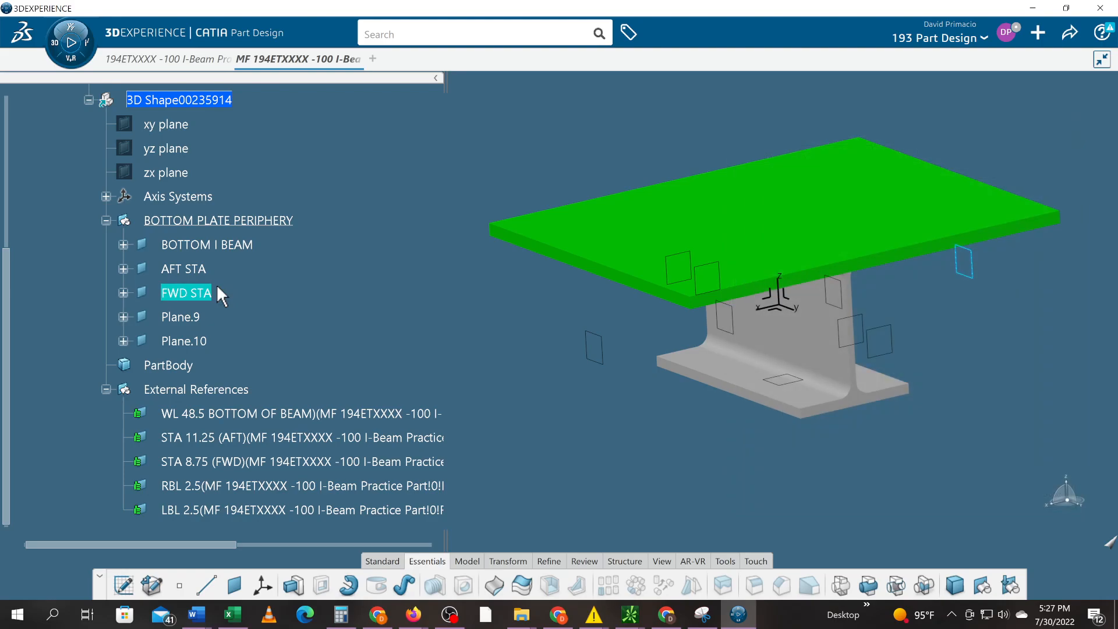
# - Rename Plane.9 to RBL and Plane.10 to LBL
pyautogui.rightClick(197, 319)
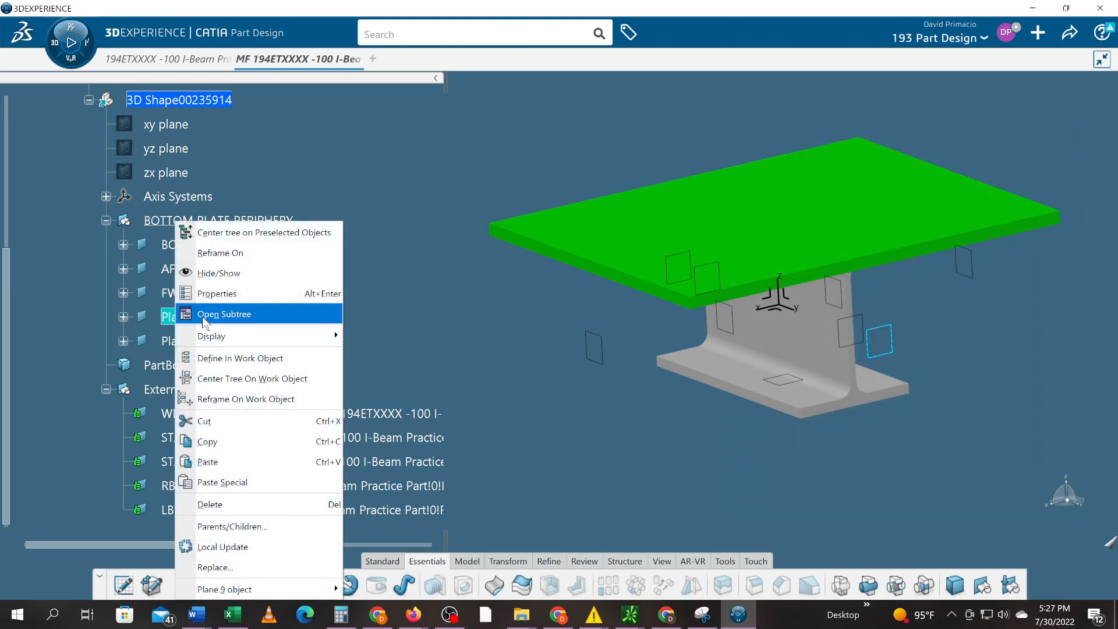
pyautogui.click(218, 293)
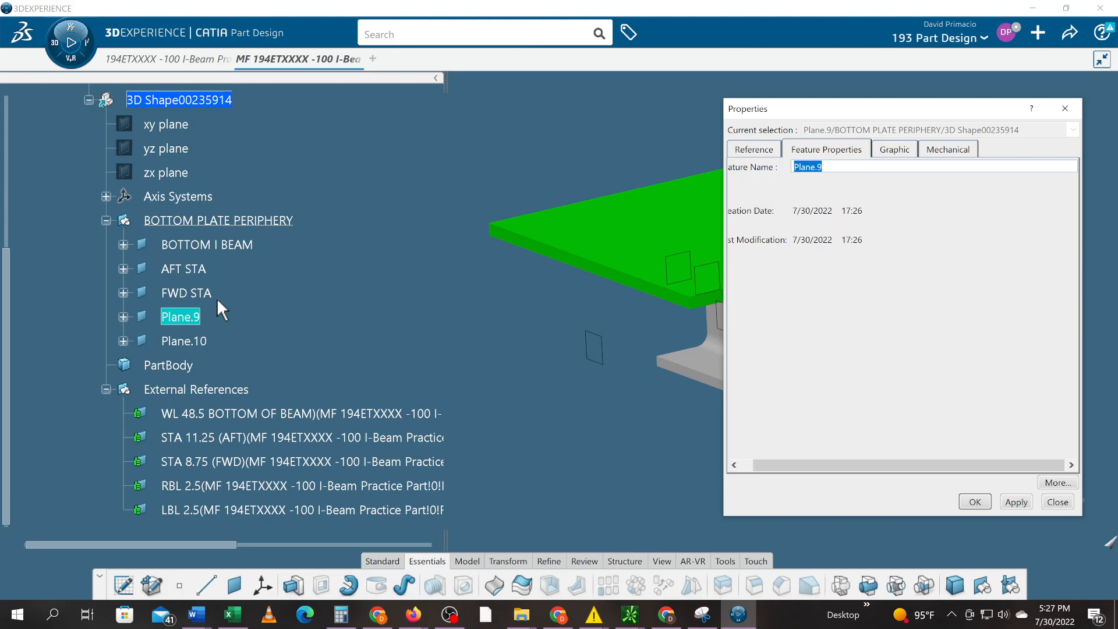
pyautogui.moveTo(921, 114); pyautogui.dragTo(853, 102)
pyautogui.write('RBL')
pyautogui.press('Return')
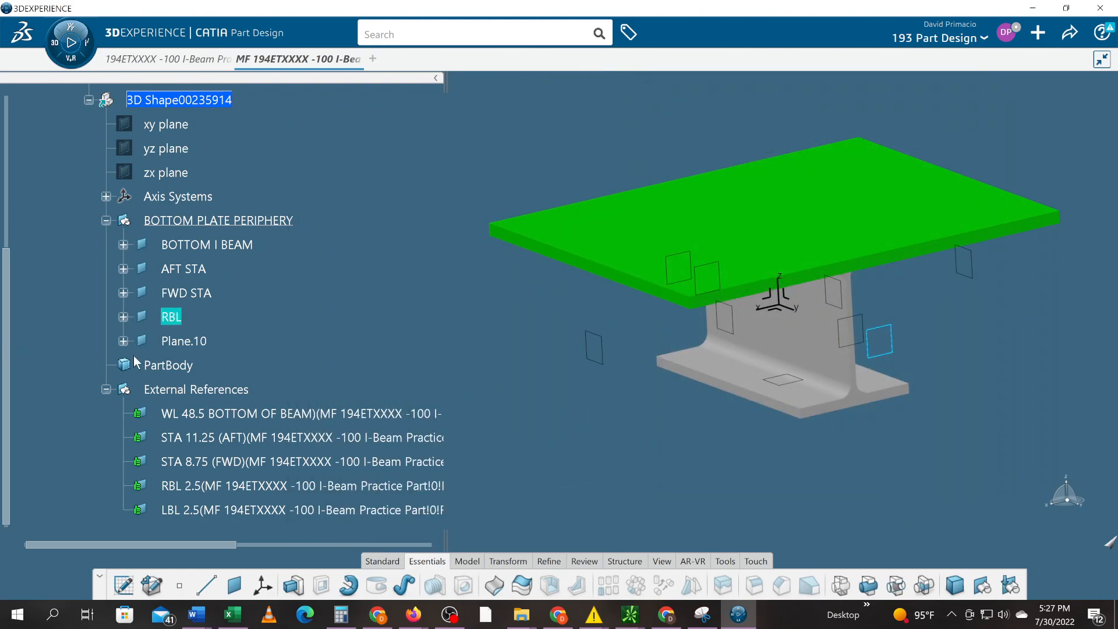
pyautogui.click(178, 344)
pyautogui.rightClick(180, 344)
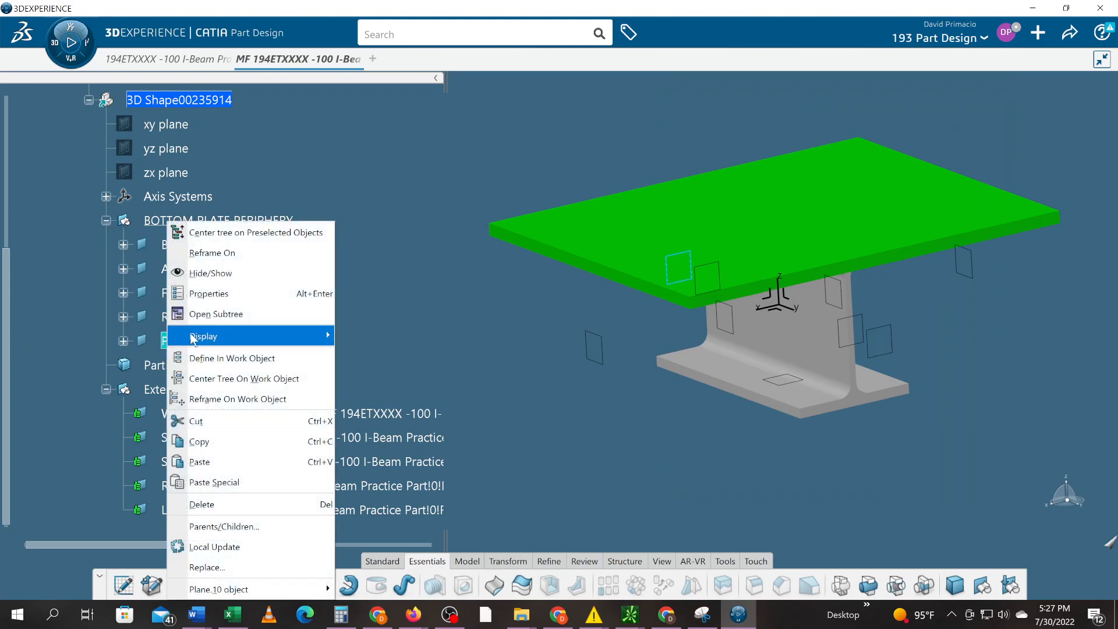
pyautogui.click(201, 294)
pyautogui.write('LBL')
pyautogui.press('Return')
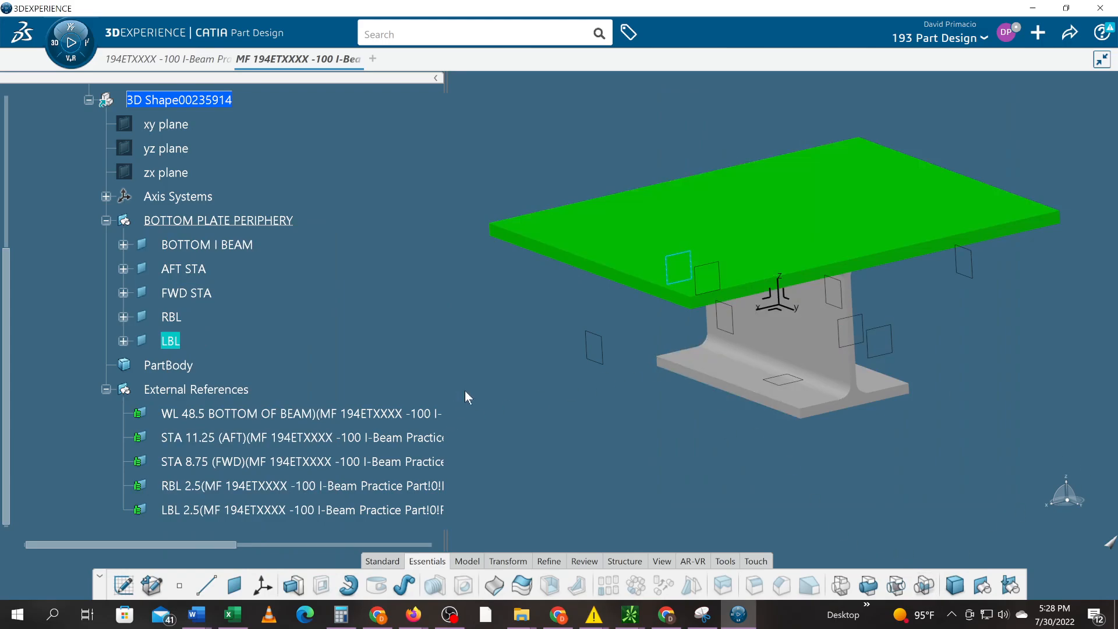
# - Hide the external references and create a positioned Sketch.1 on the BOTTOM I BEAM plane
pyautogui.rightClick(213, 392)
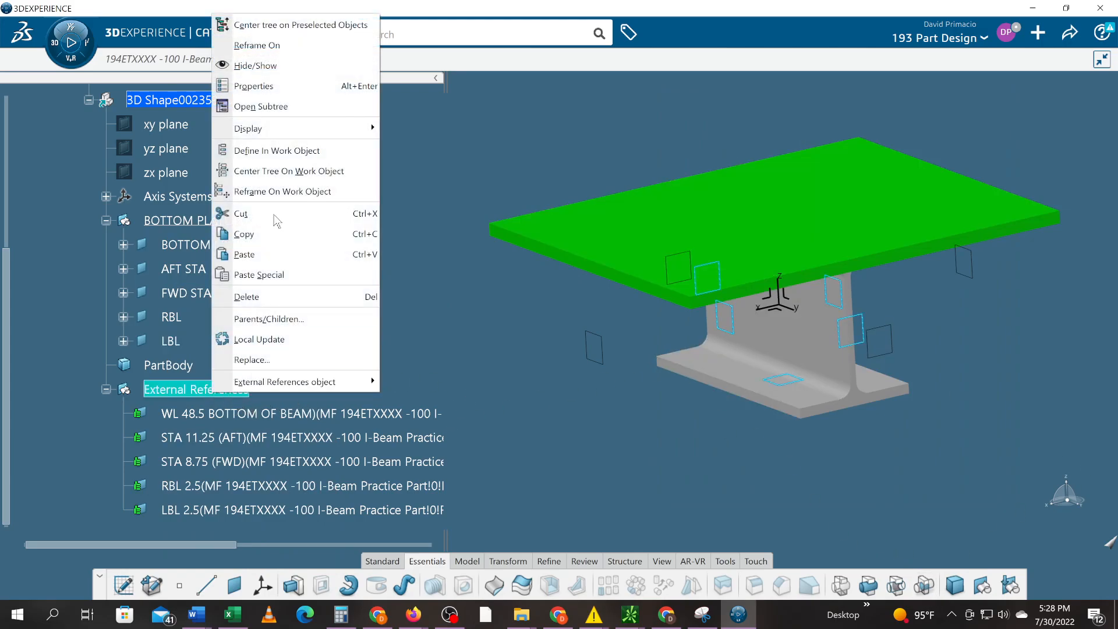
pyautogui.click(291, 66)
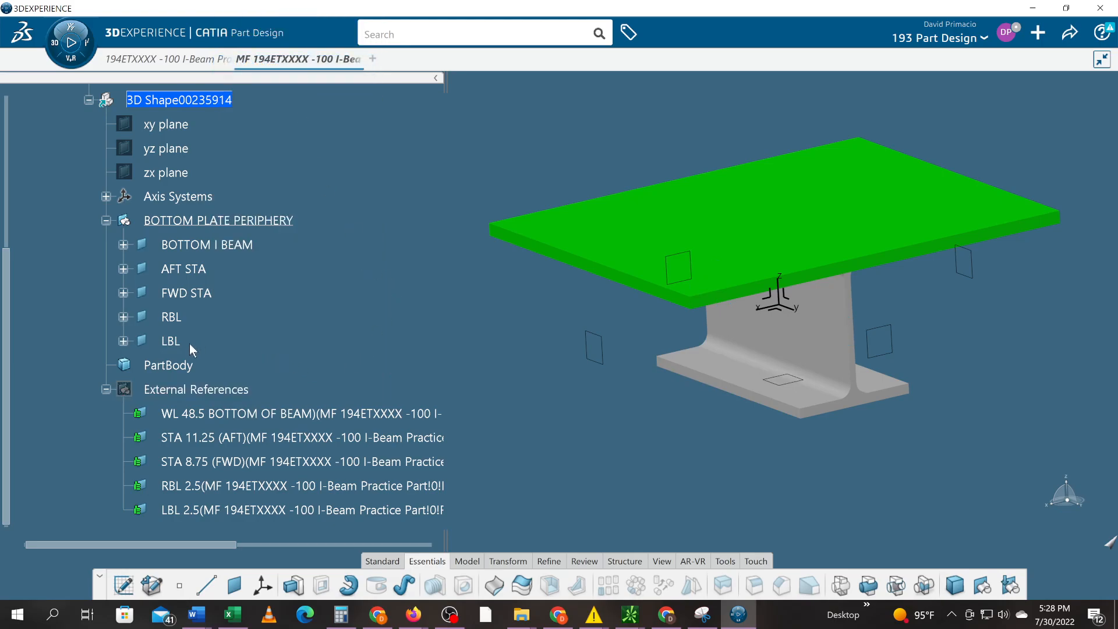
pyautogui.click(221, 221)
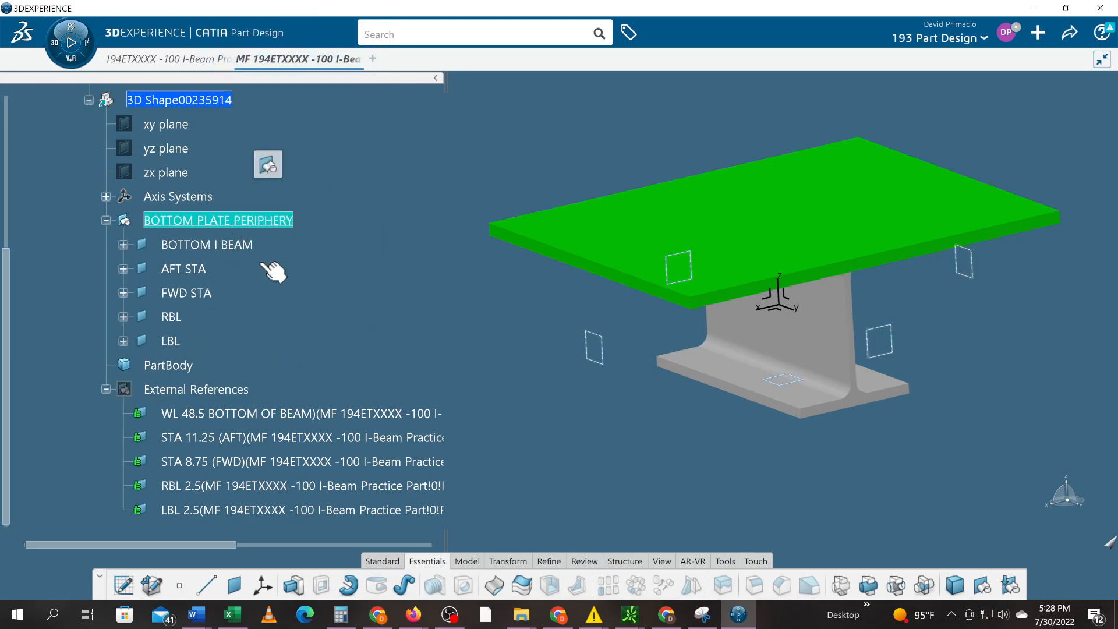
pyautogui.click(342, 236)
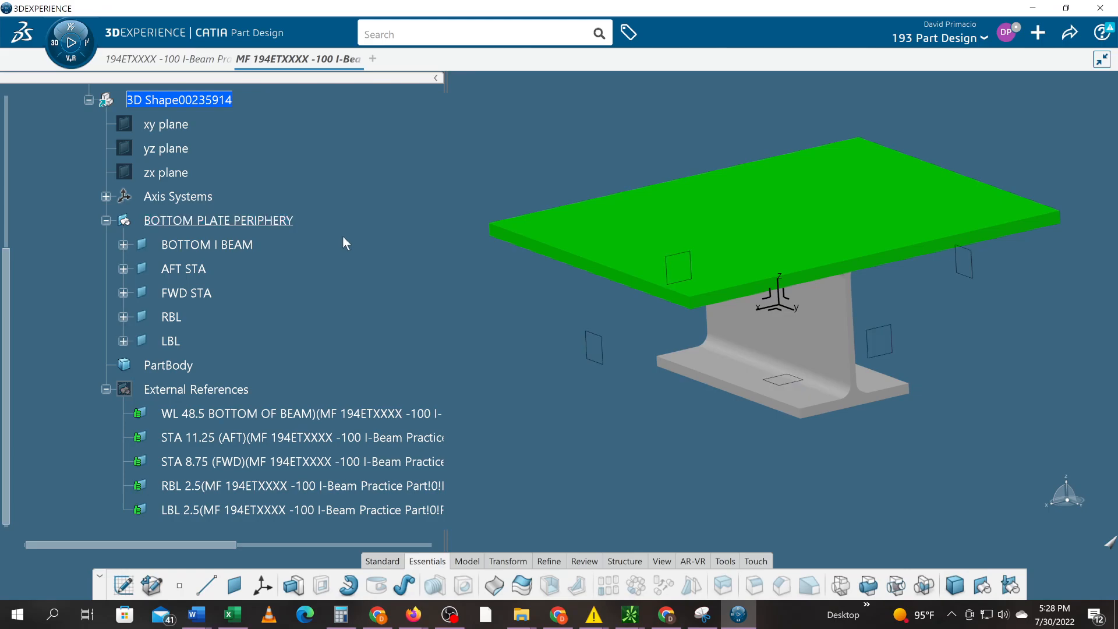
pyautogui.click(251, 245)
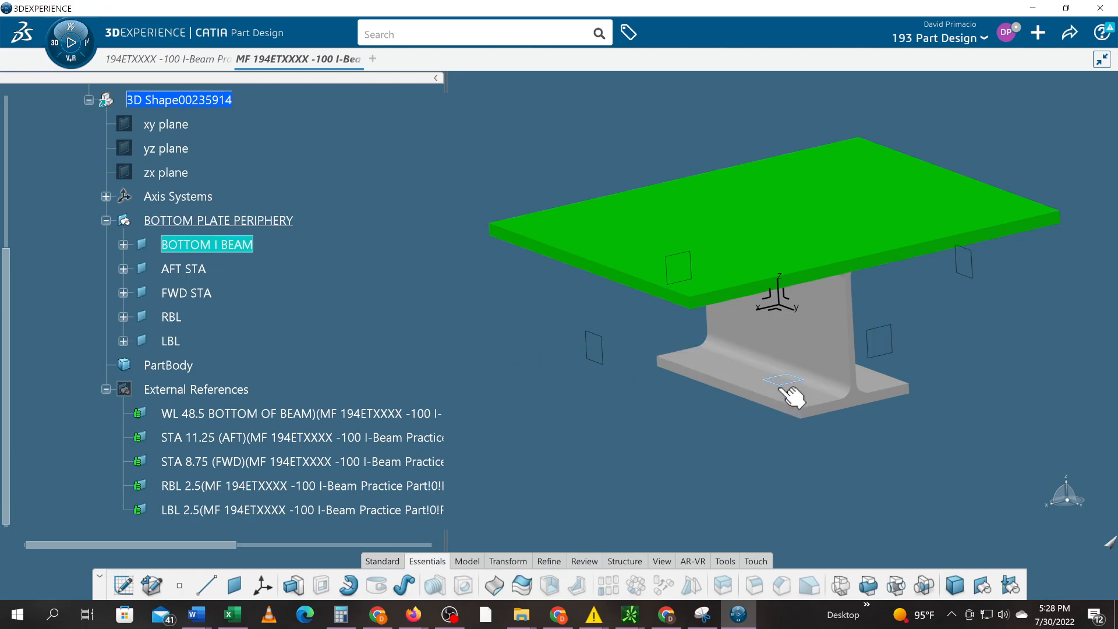
pyautogui.click(129, 587)
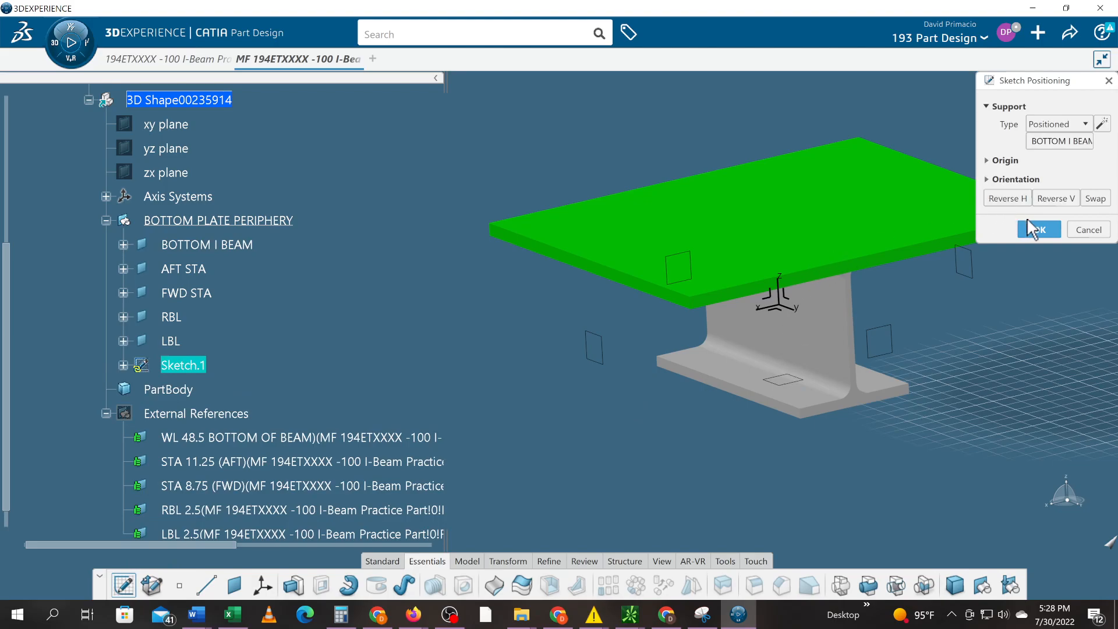
pyautogui.click(1032, 227)
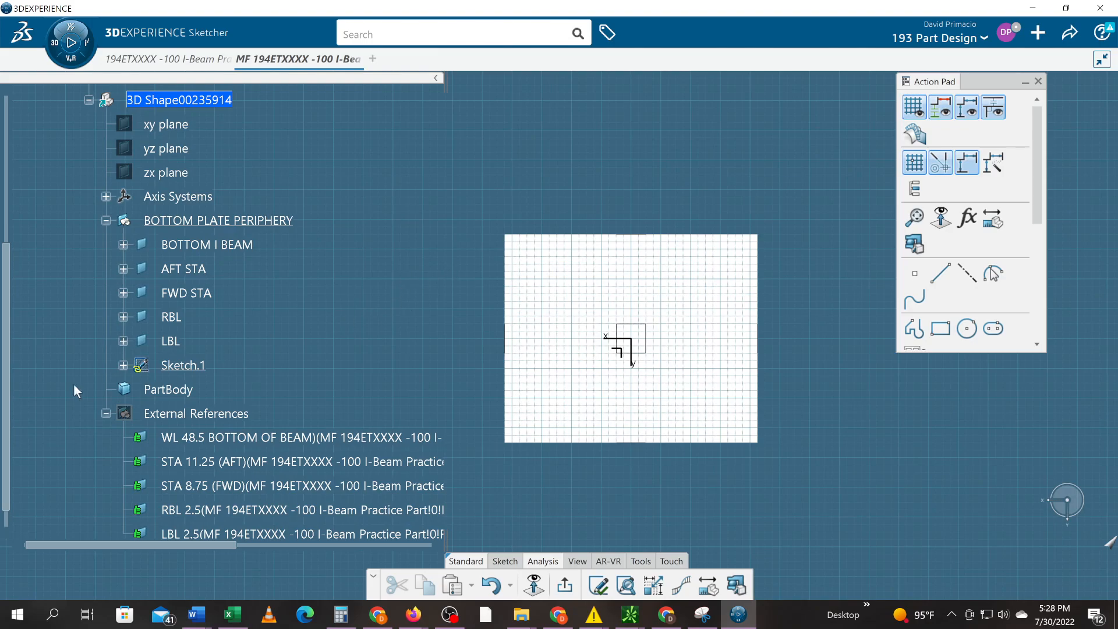
# - Collapse BOTTOM PLATE, expand TOP PLATE and hide the Part (1) top plate instance
pyautogui.scroll(3, 74, 385)
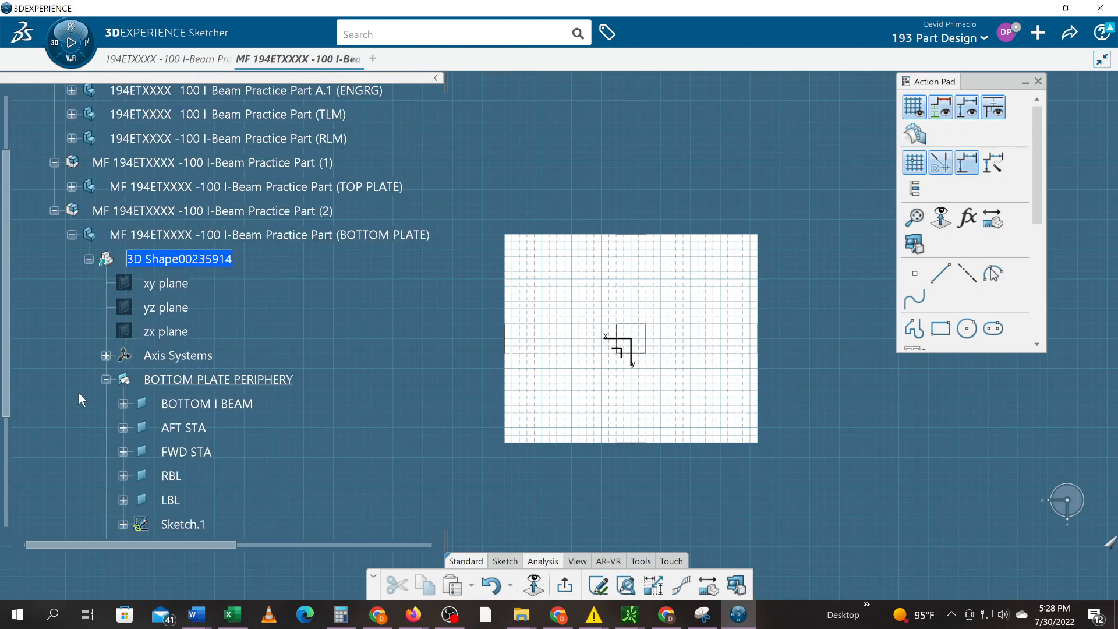
pyautogui.scroll(2, 80, 399)
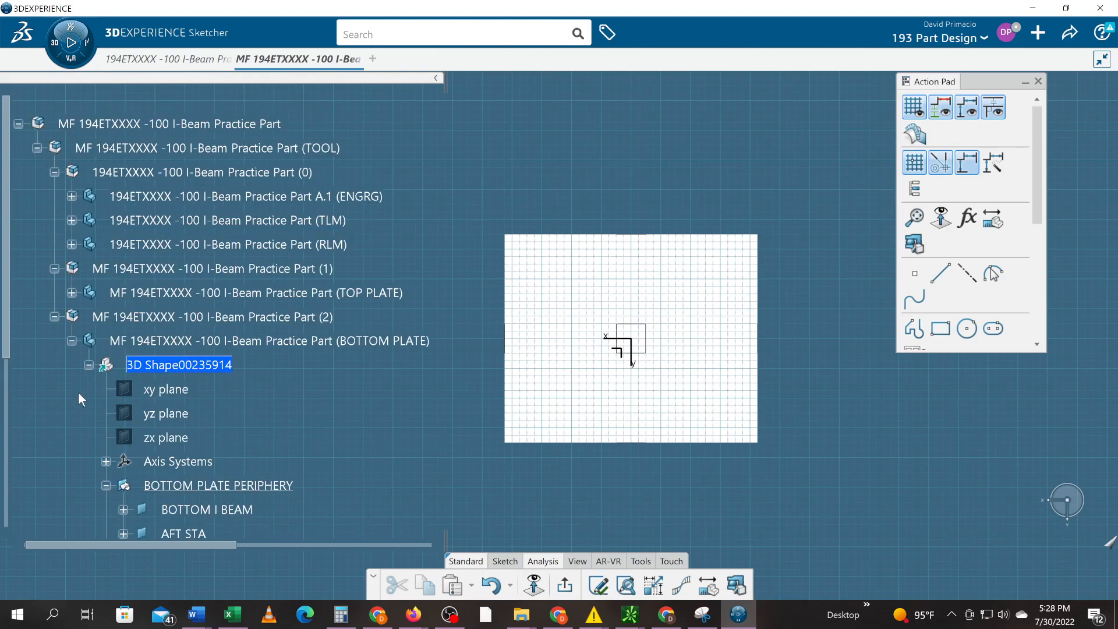
pyautogui.click(72, 341)
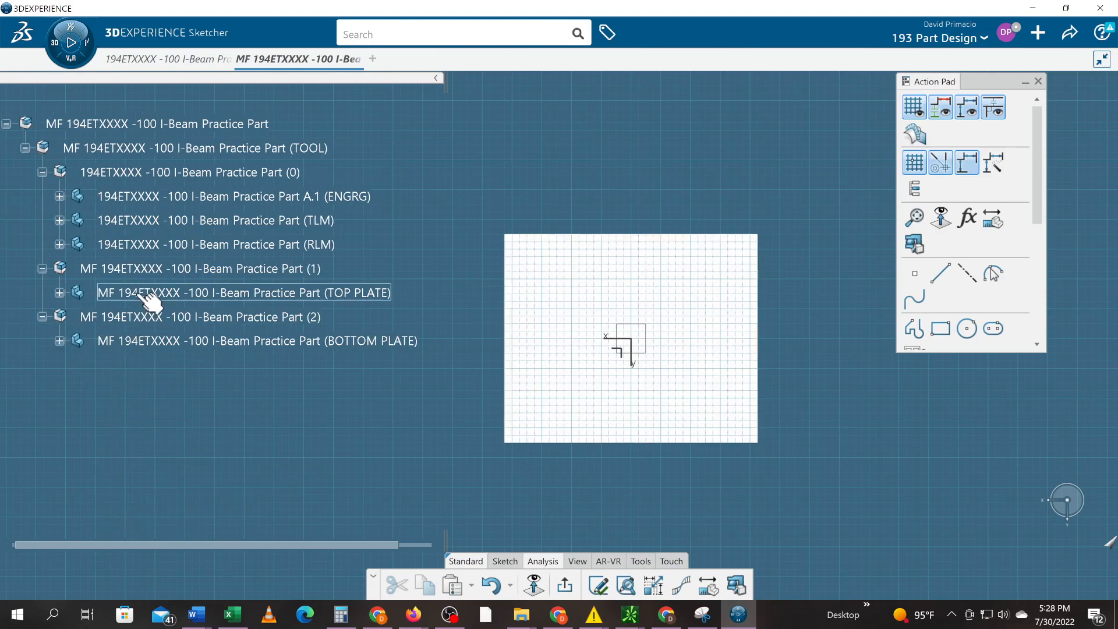
pyautogui.click(59, 292)
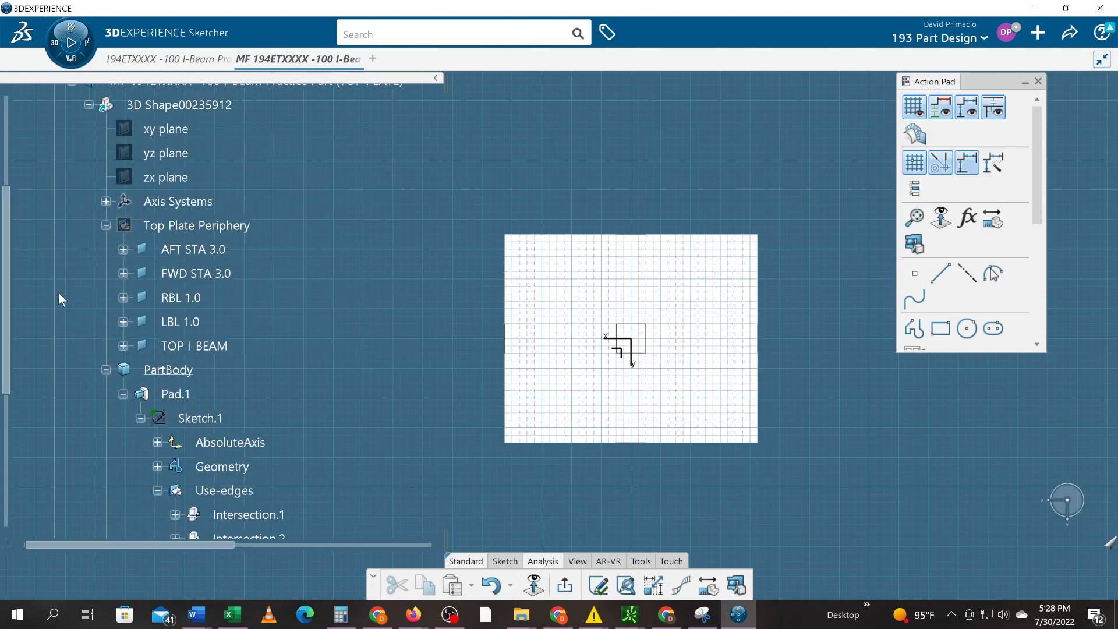
pyautogui.moveTo(8, 264); pyautogui.dragTo(13, 166)
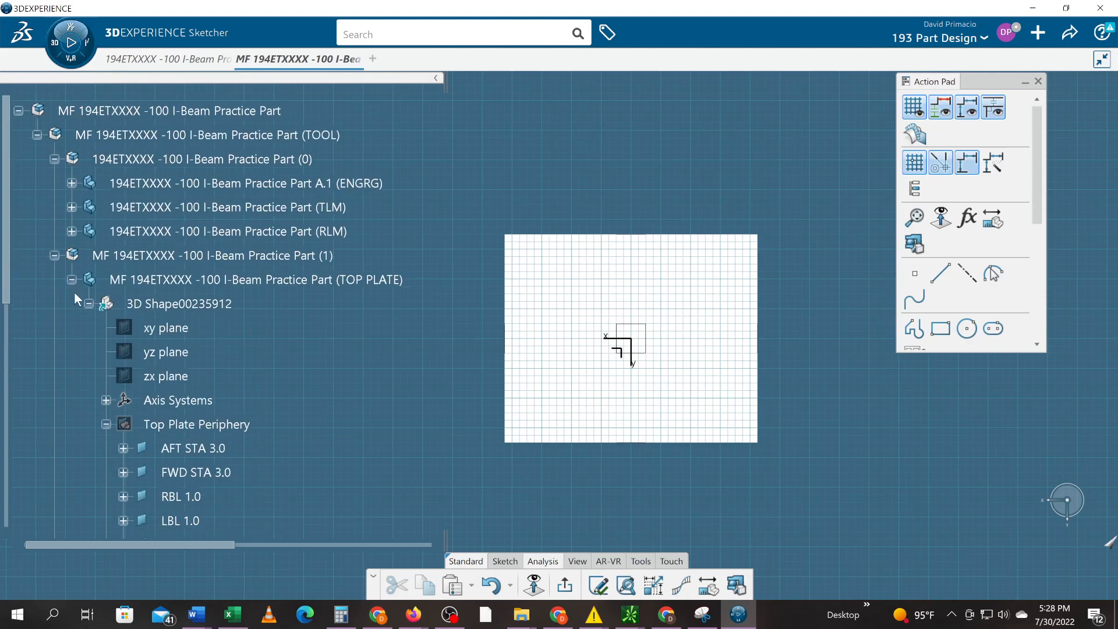
pyautogui.click(88, 304)
pyautogui.rightClick(153, 259)
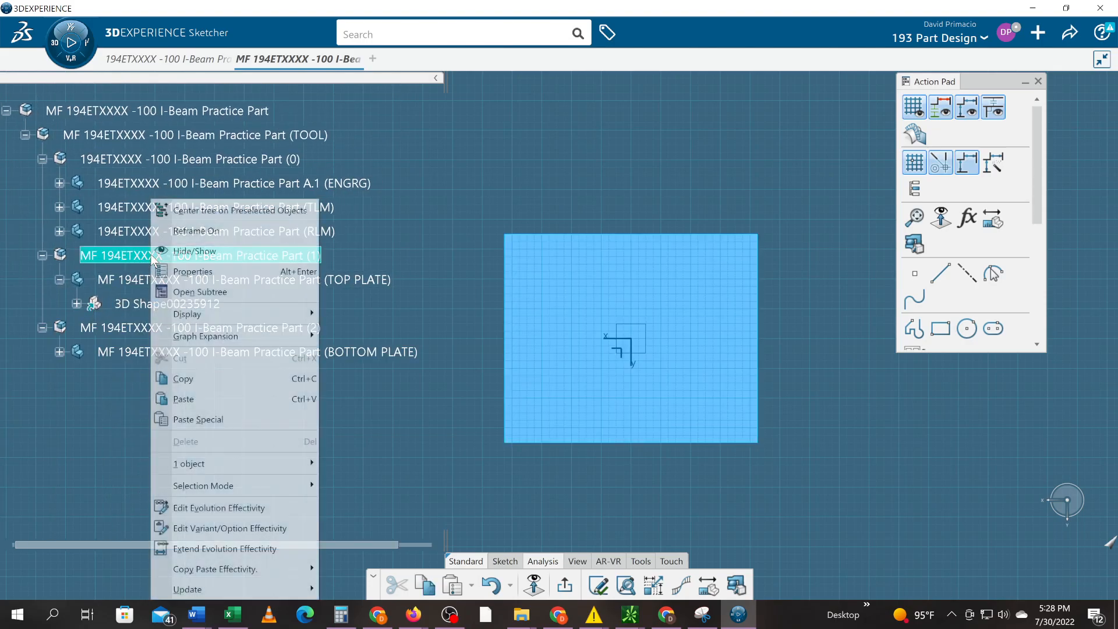
pyautogui.click(184, 251)
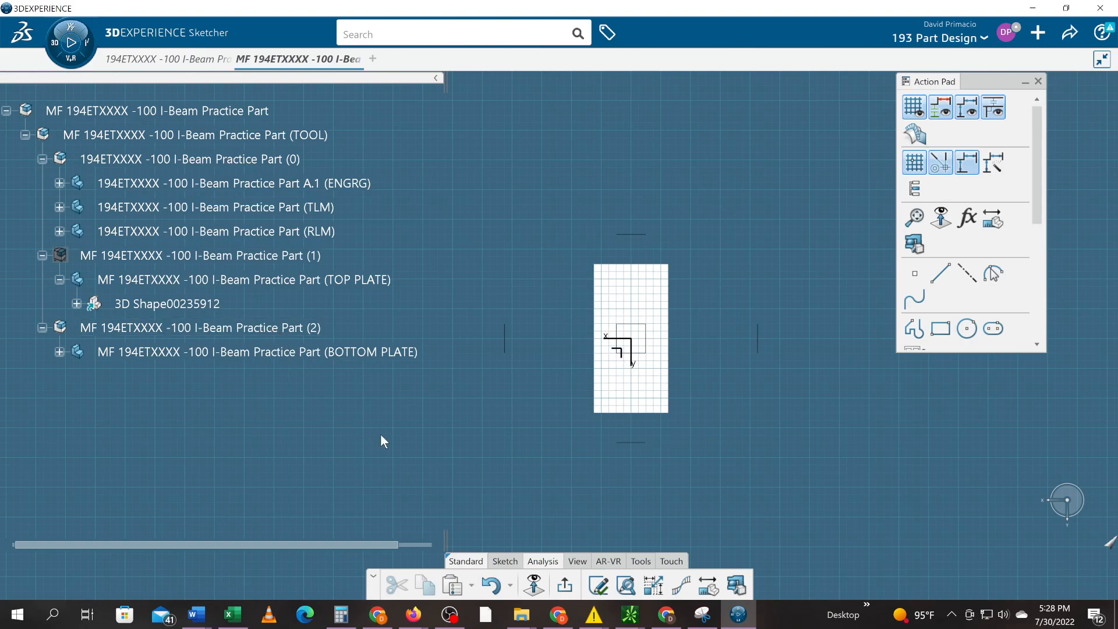
# - Select the AFT STA, FWD STA, RBL and LBL planes of the bottom plate
pyautogui.click(504, 561)
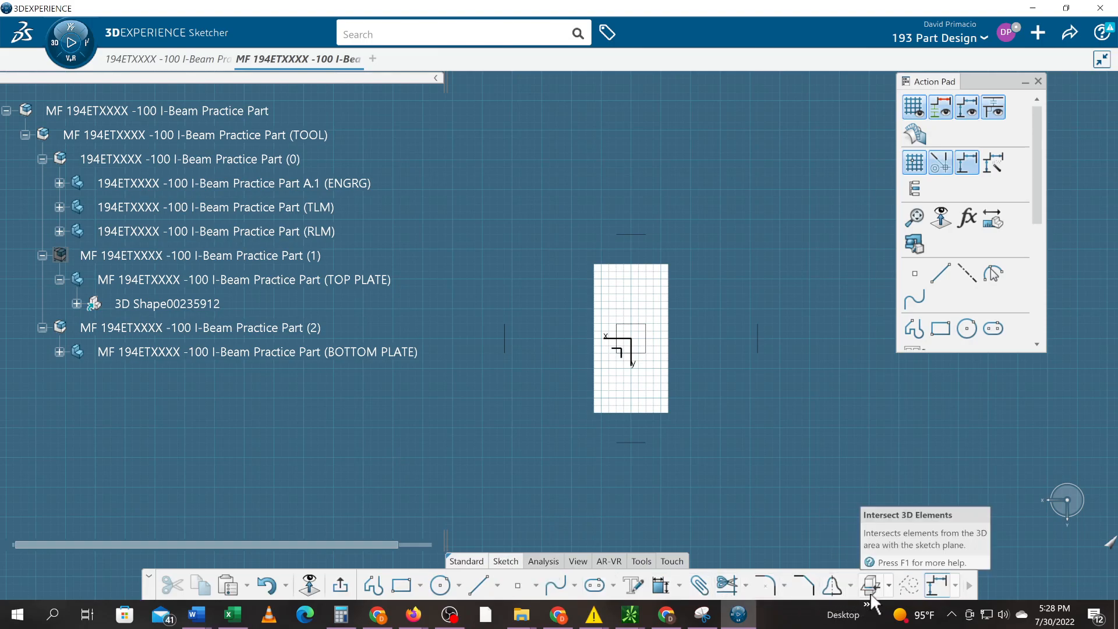
pyautogui.click(889, 586)
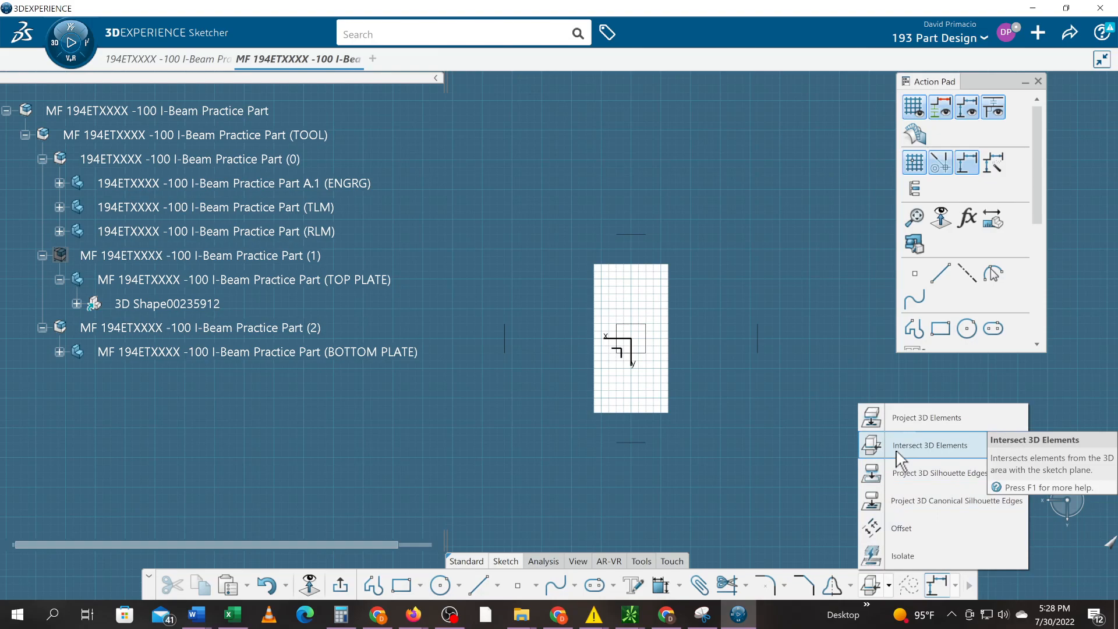
pyautogui.click(59, 351)
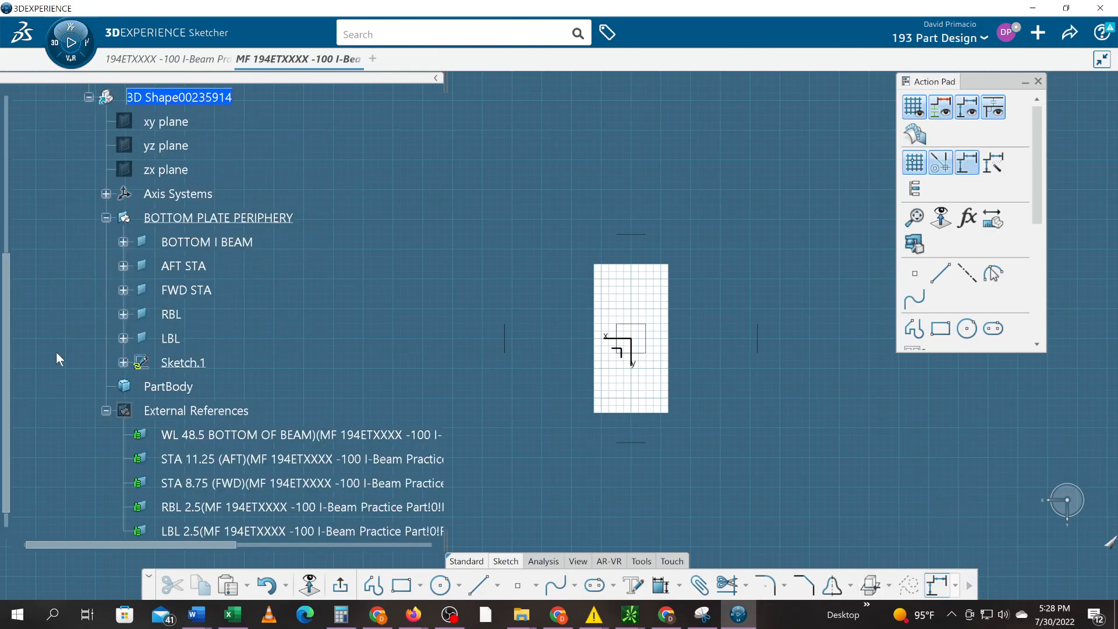
pyautogui.click(186, 408)
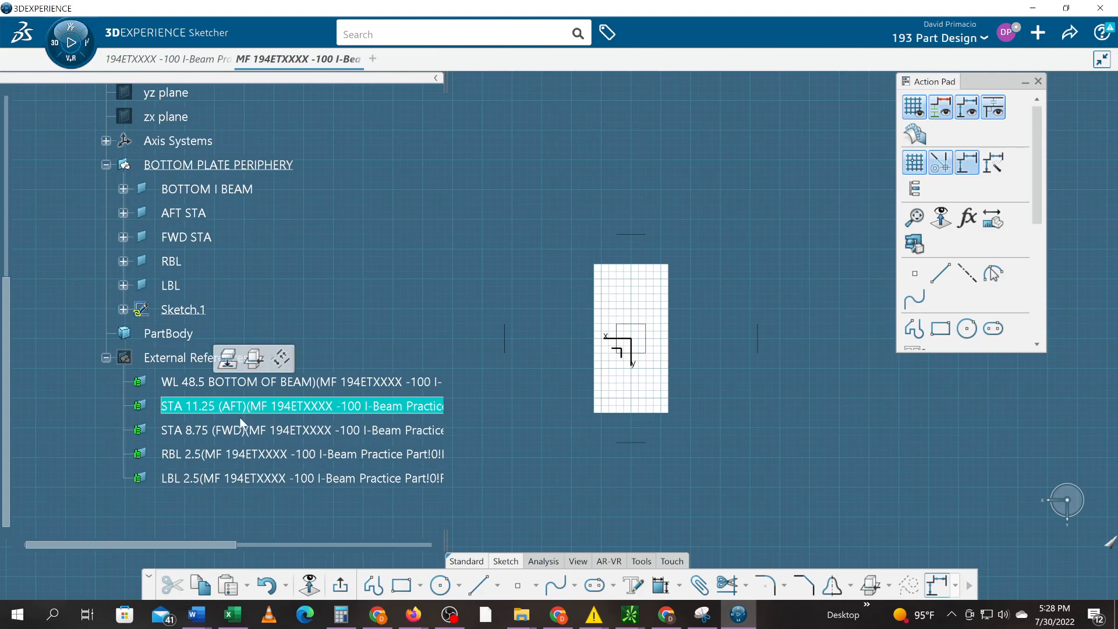
pyautogui.click(105, 357)
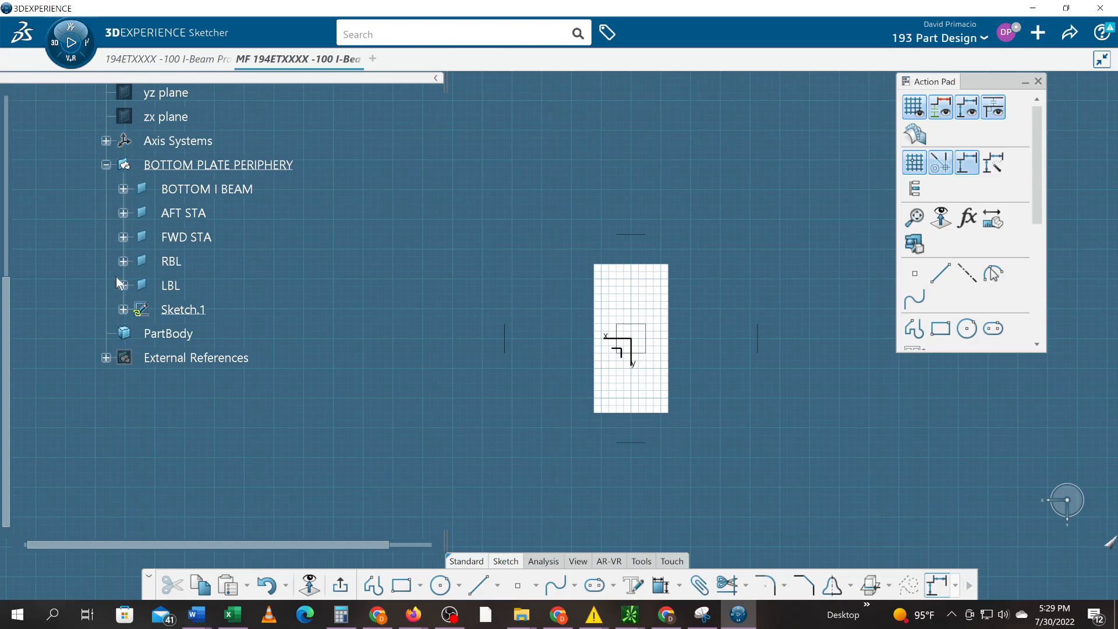
pyautogui.click(194, 216)
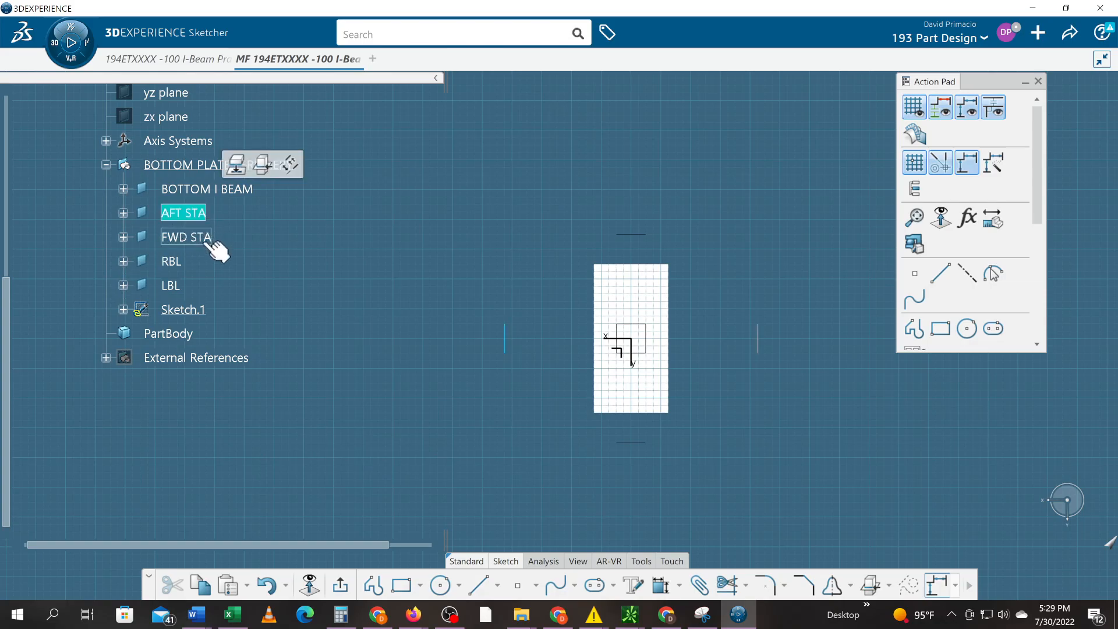
pyautogui.keyDown('shift'); pyautogui.click(180, 289); pyautogui.keyUp('shift')
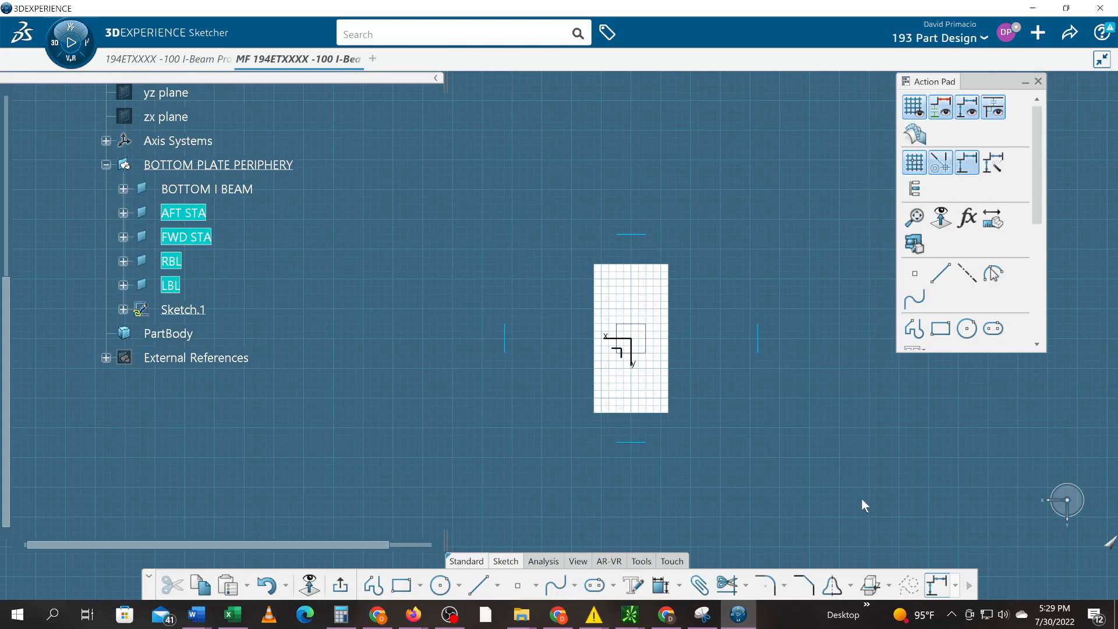
# - Intersect the four planes with the sketch, using BOTTOM I BEAM as the near element
pyautogui.click(889, 585)
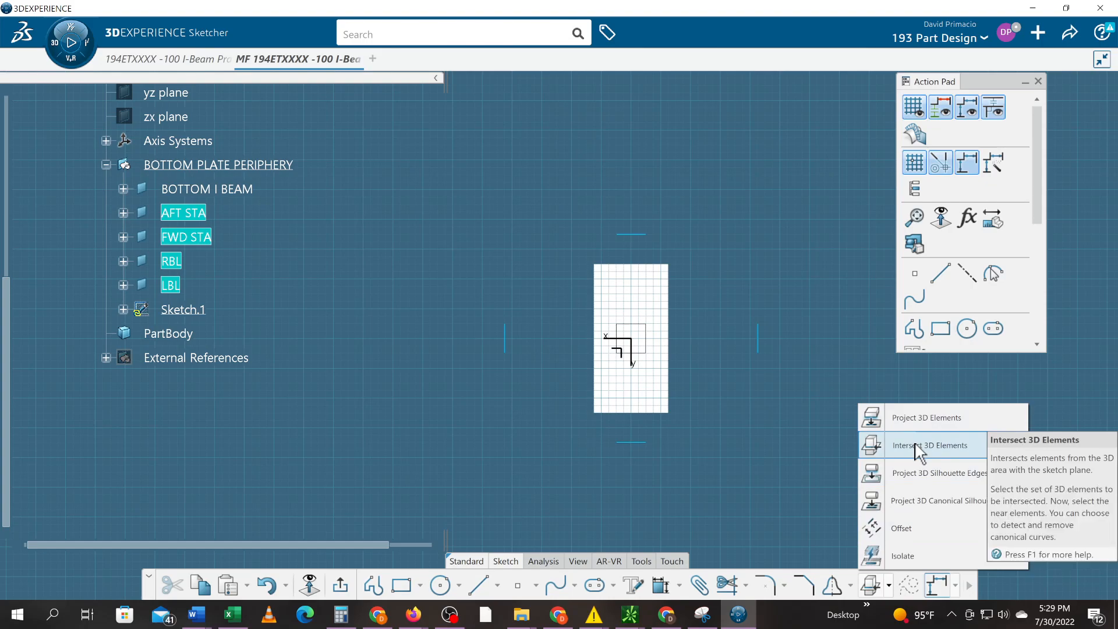
pyautogui.click(919, 446)
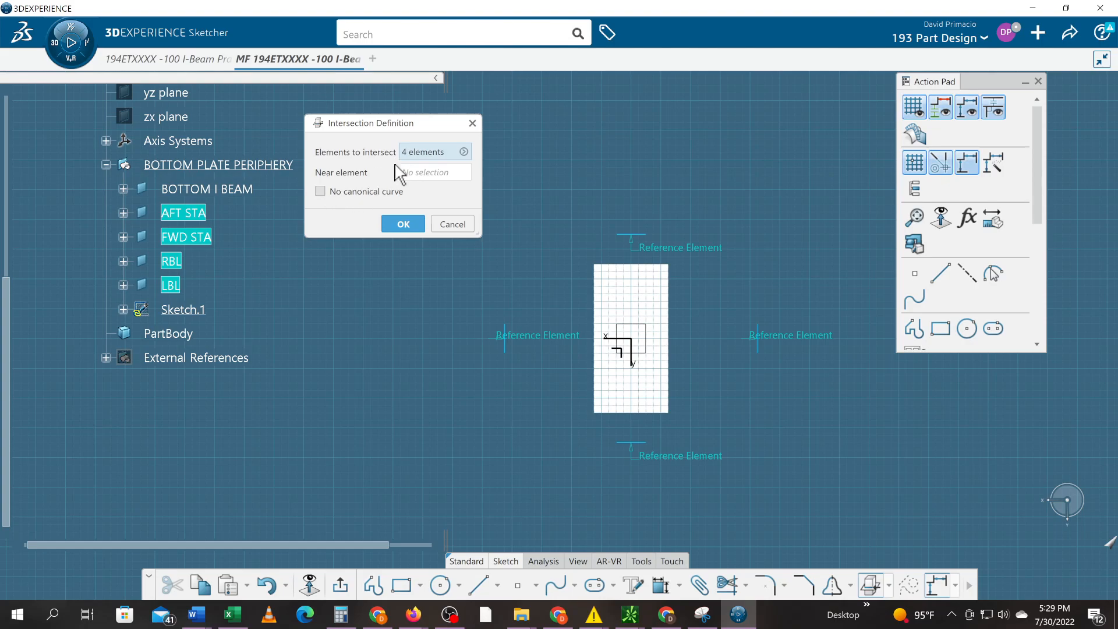
pyautogui.click(421, 174)
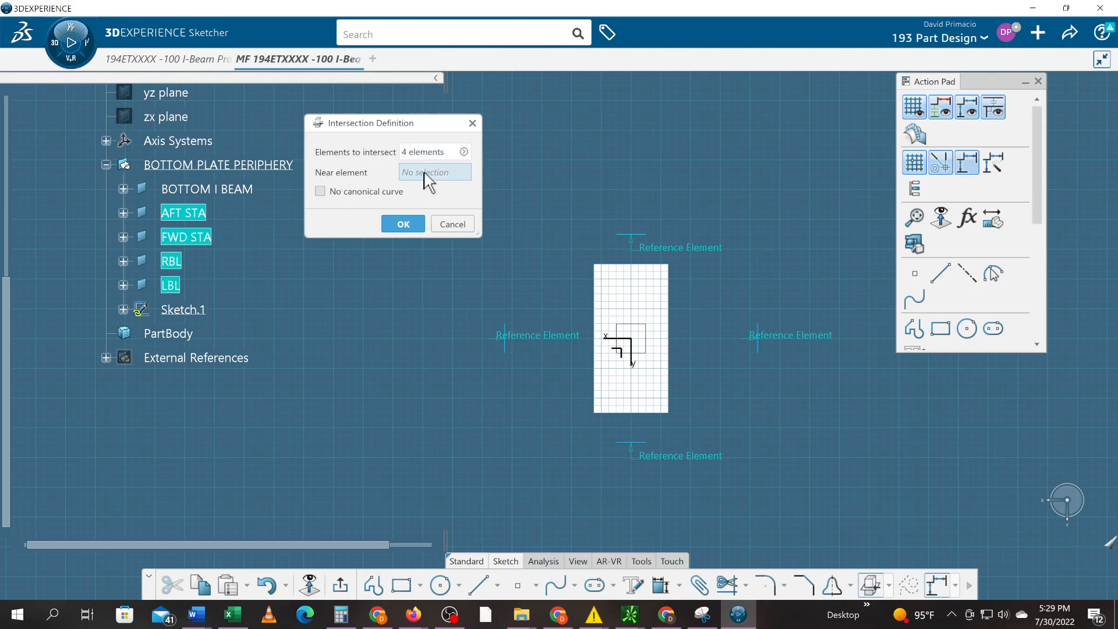
pyautogui.click(235, 193)
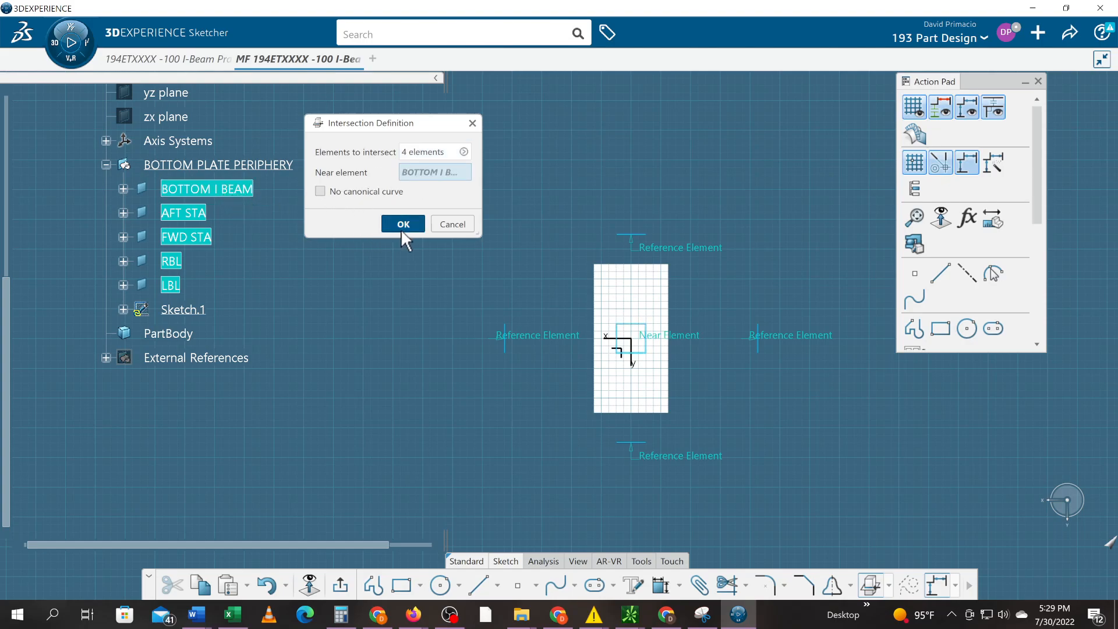
pyautogui.click(402, 224)
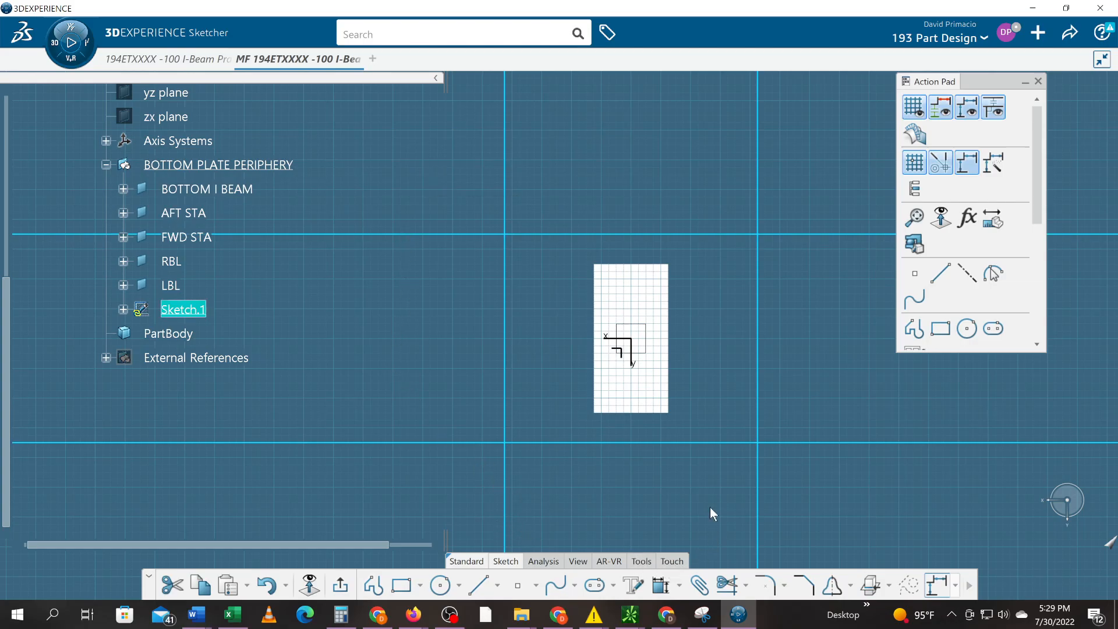
# - Trim the four intersection lines at each corner into a rectangle and run Sketch Analysis
pyautogui.click(728, 585)
pyautogui.click(759, 268)
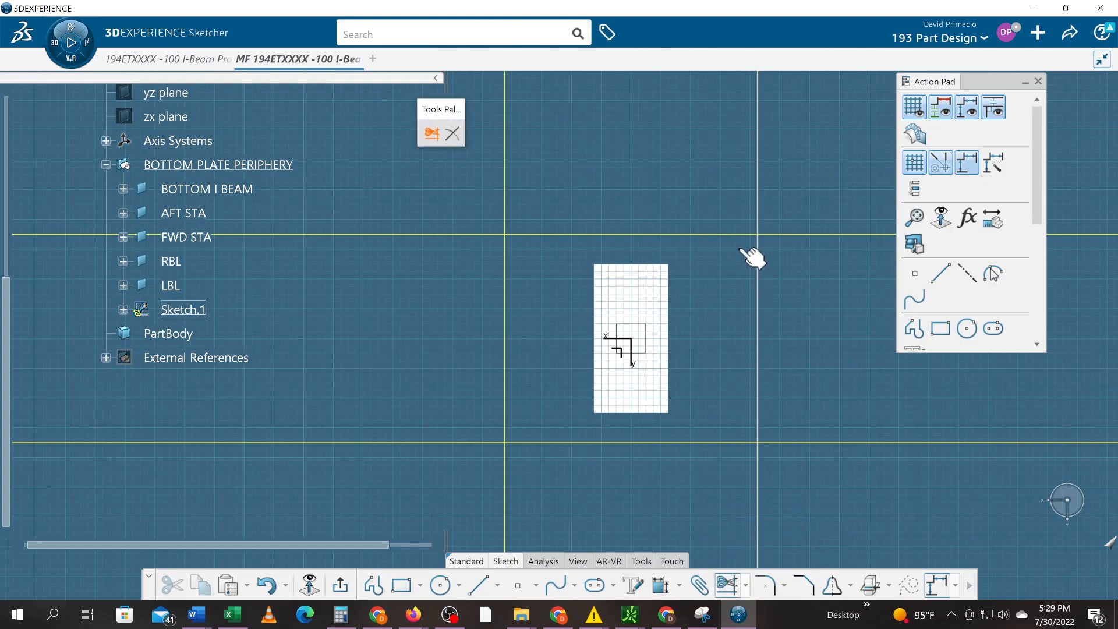
pyautogui.click(724, 235)
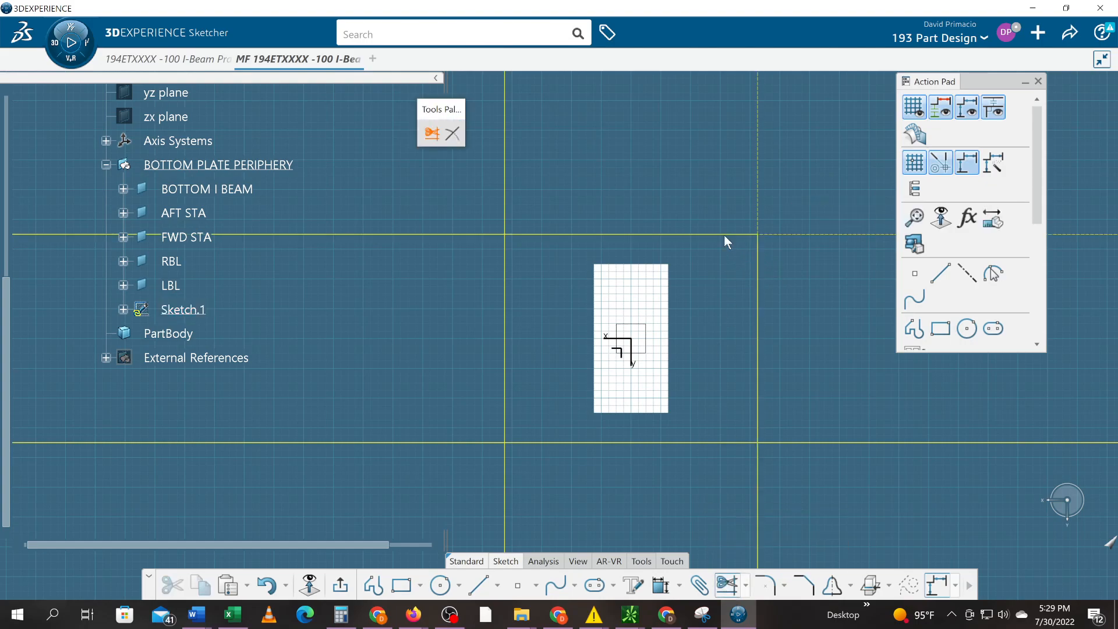
pyautogui.click(505, 270)
pyautogui.click(539, 443)
pyautogui.click(718, 442)
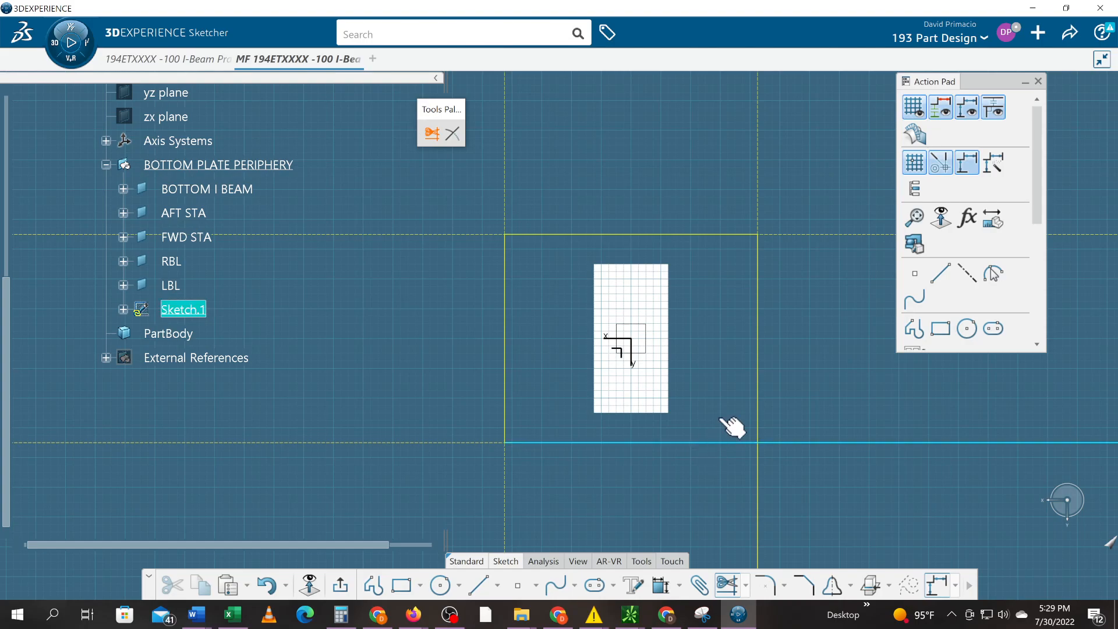
pyautogui.click(759, 401)
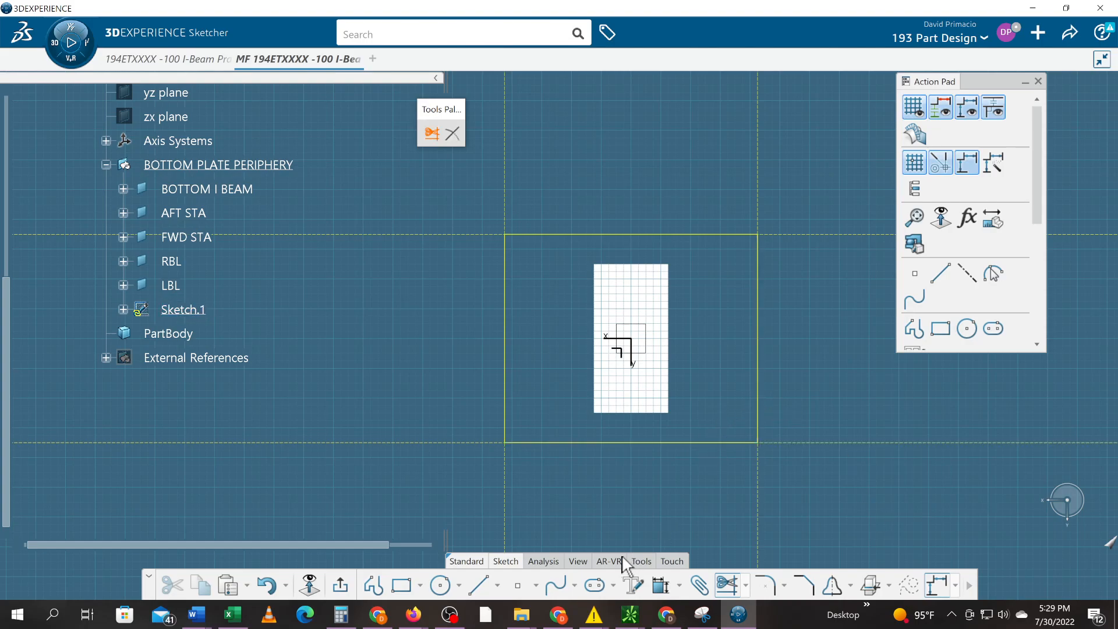
pyautogui.click(550, 562)
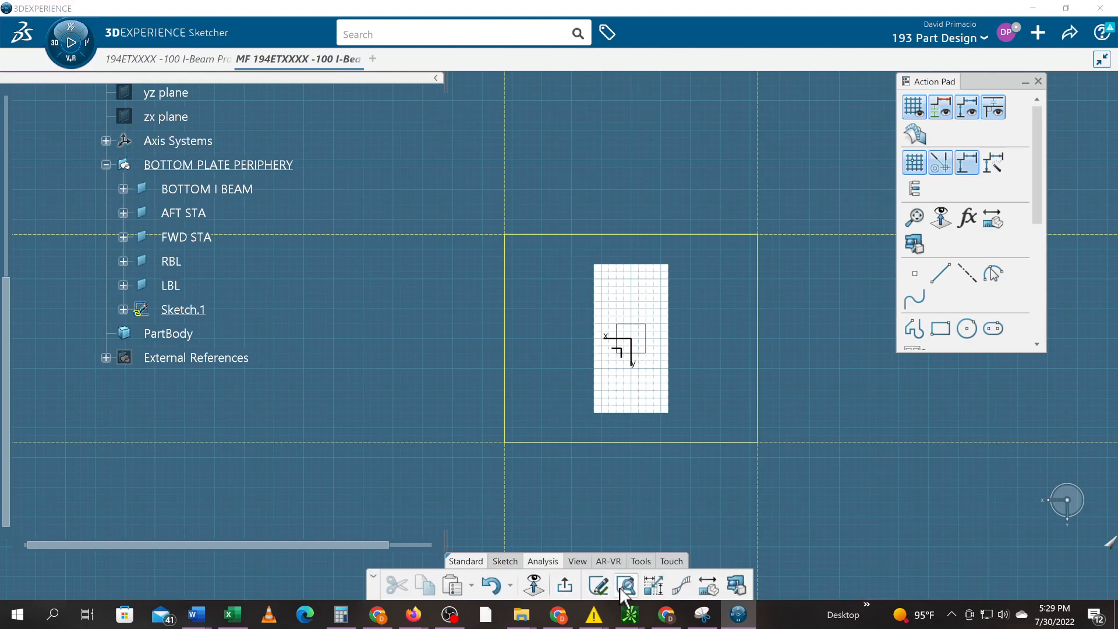
pyautogui.click(621, 588)
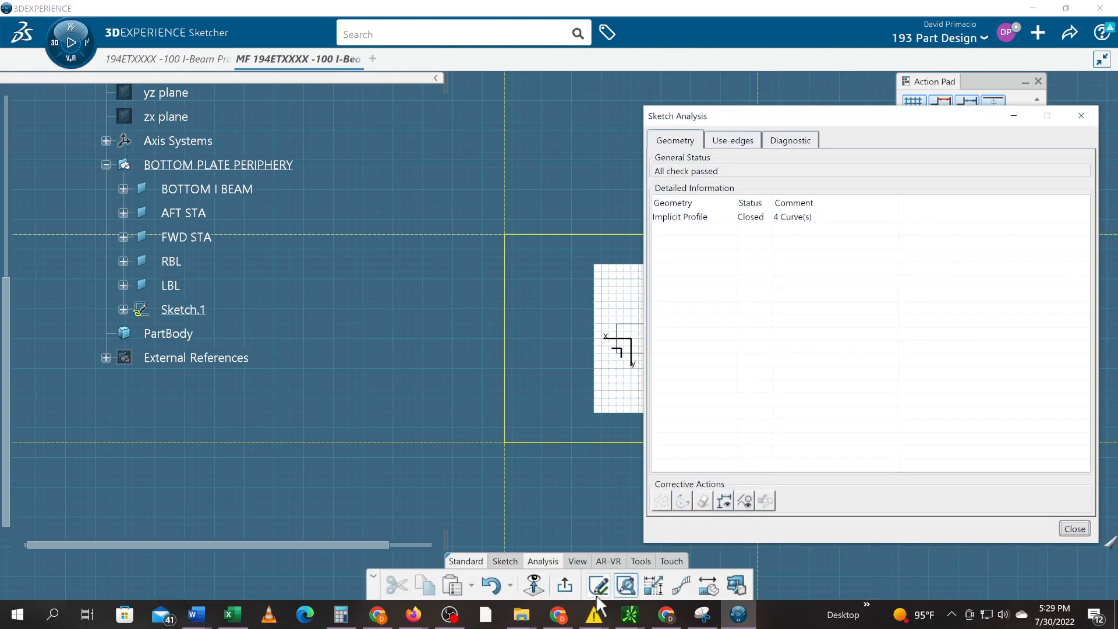
# - Check the sketch solving status and exit Sketch.1
pyautogui.click(598, 586)
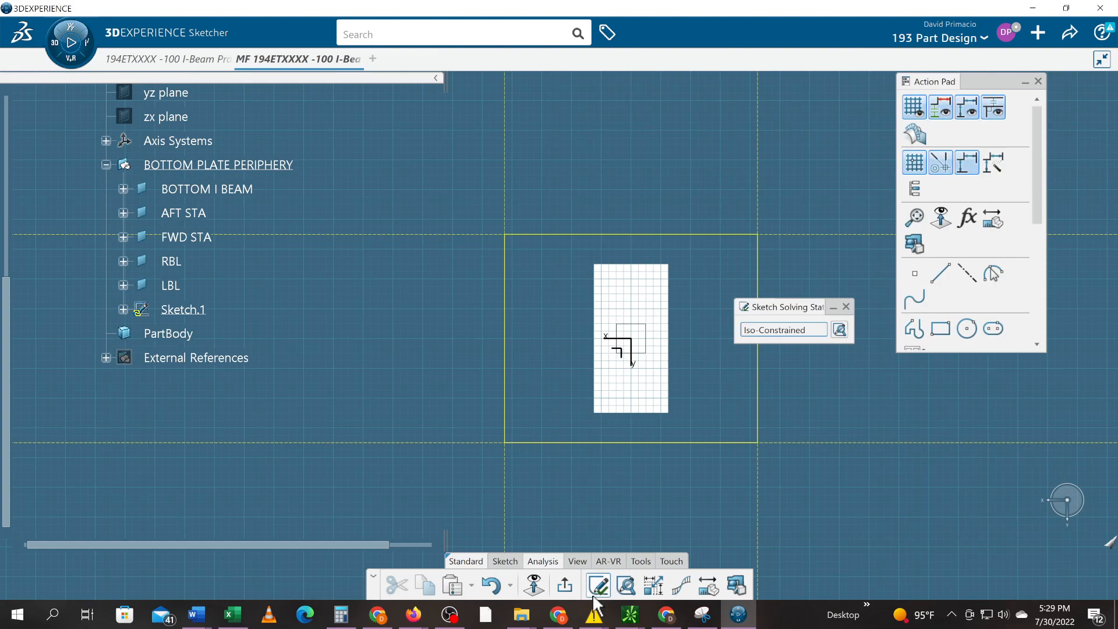
pyautogui.click(504, 561)
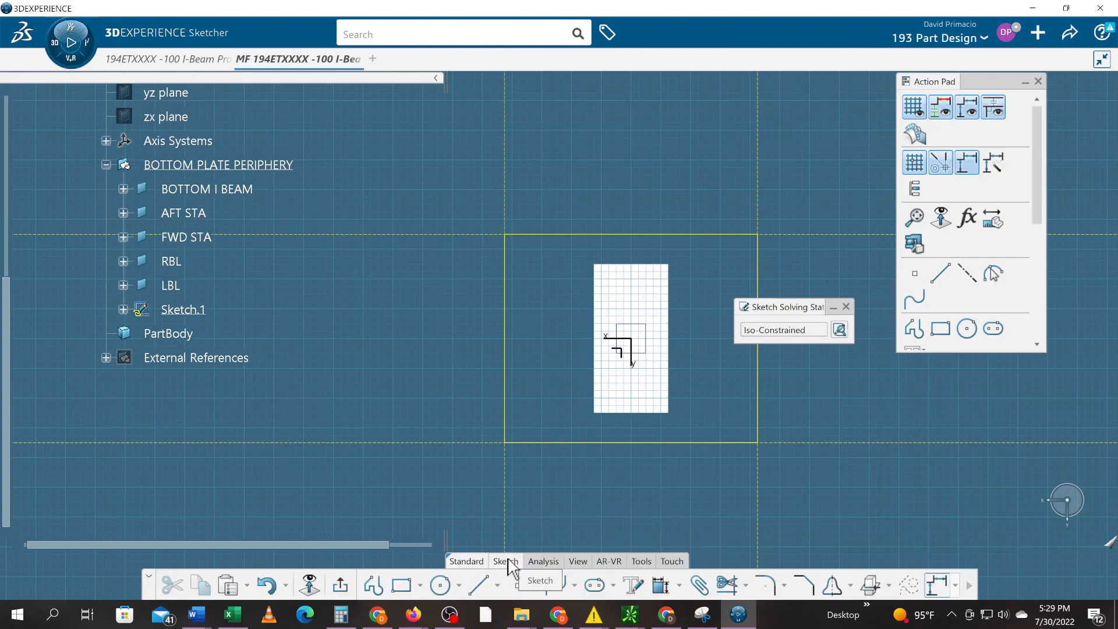
pyautogui.click(349, 585)
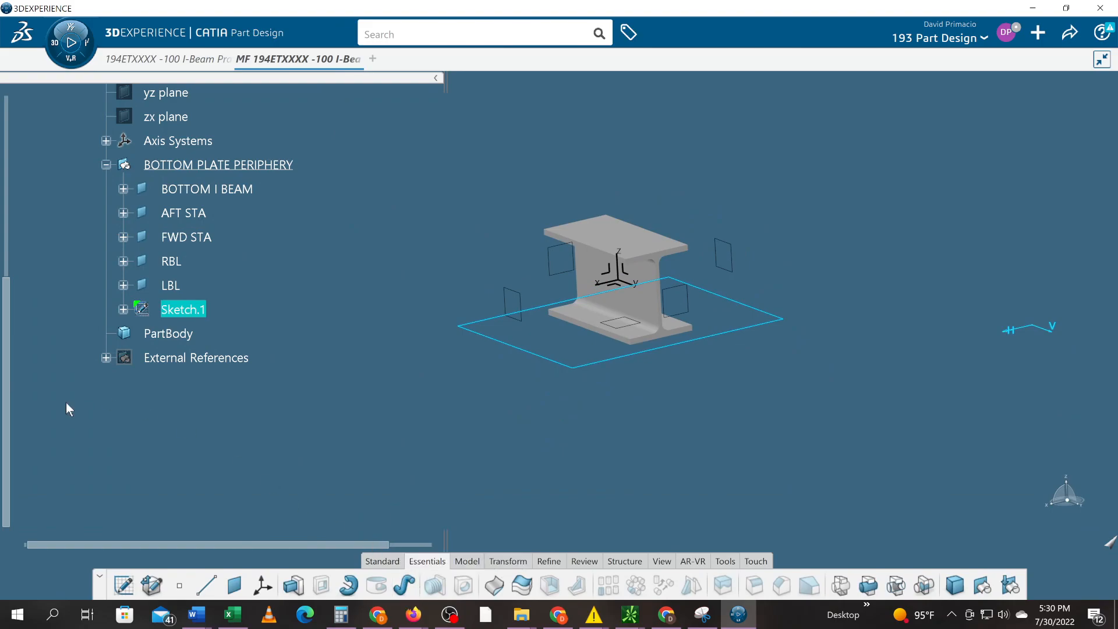
# - Pad the rectangle downward with a length of 0.25 in beneath the I-beam
pyautogui.click(467, 561)
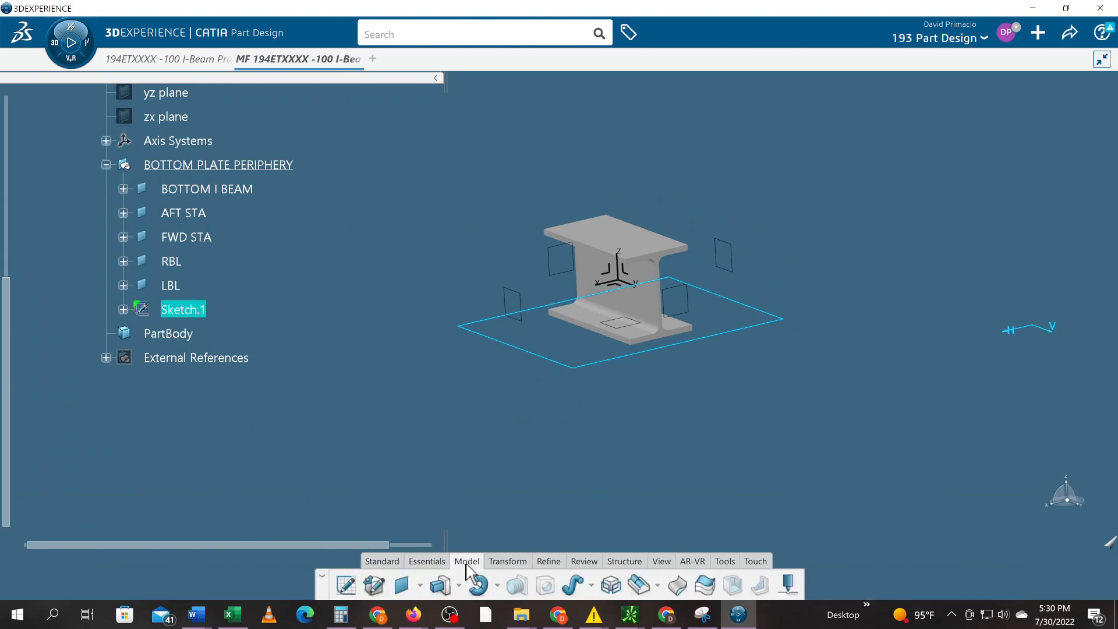
pyautogui.click(438, 586)
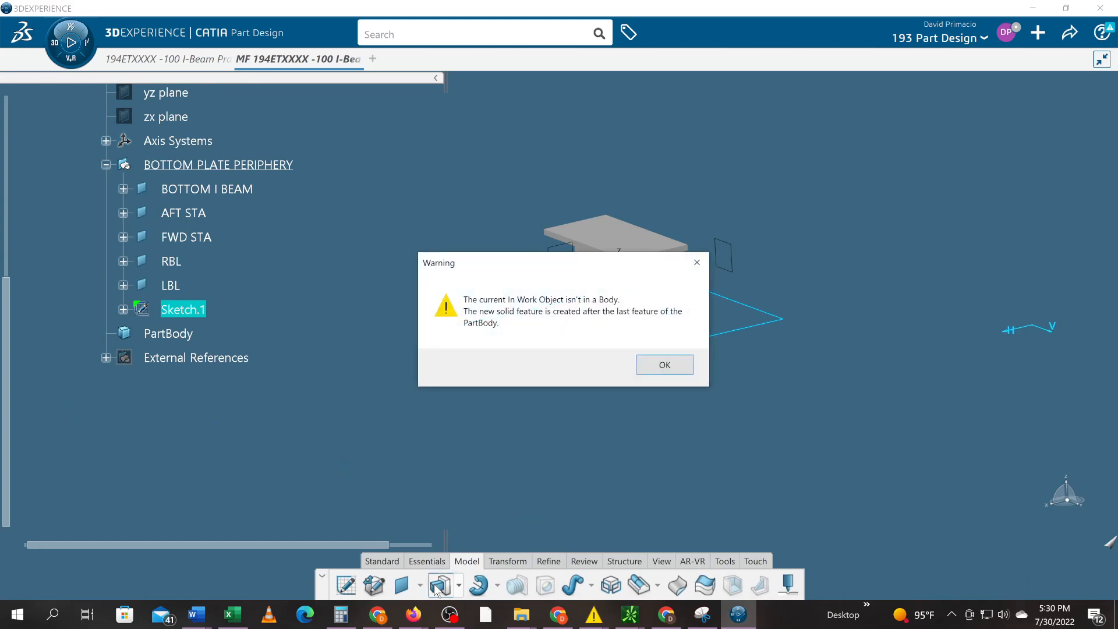
pyautogui.click(662, 365)
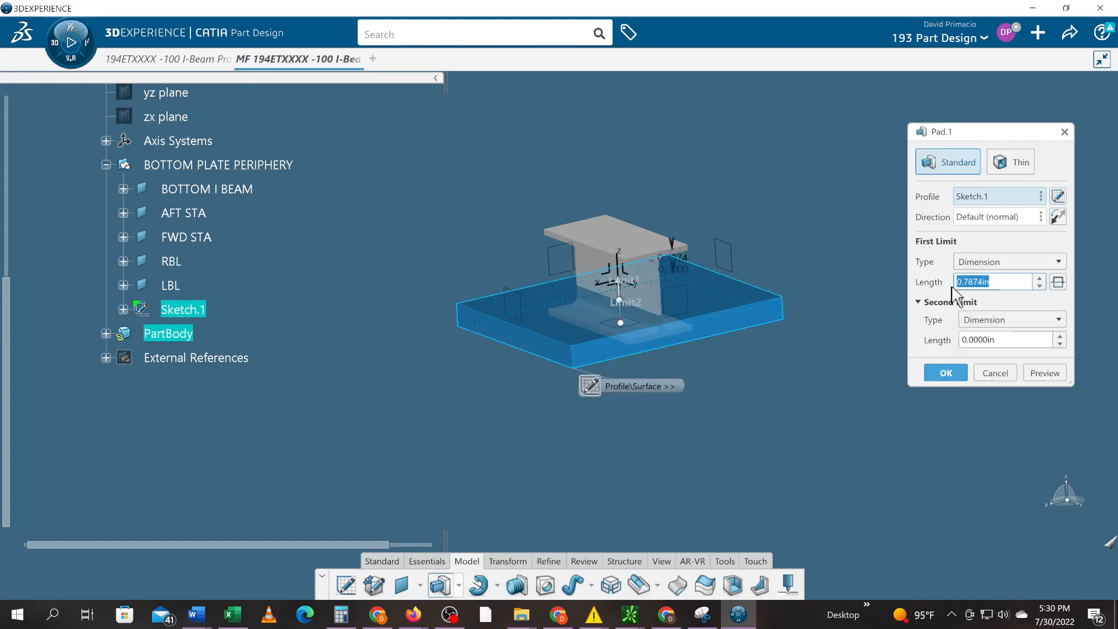
pyautogui.click(1057, 217)
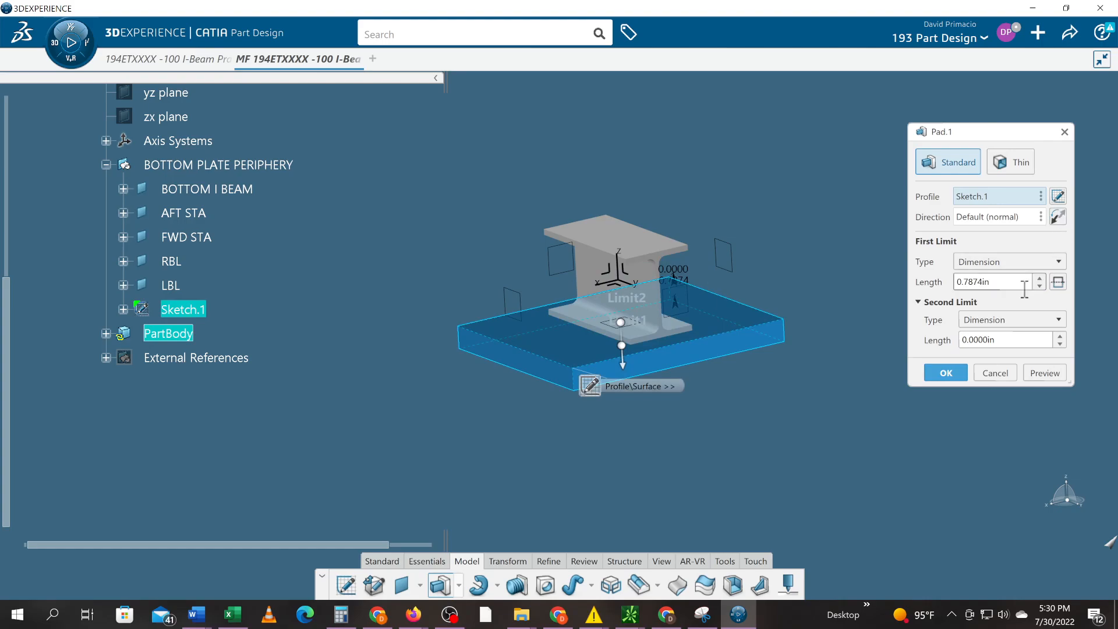
pyautogui.moveTo(1014, 283); pyautogui.dragTo(692, 301)
pyautogui.click(969, 287)
pyautogui.moveTo(987, 285); pyautogui.dragTo(871, 293)
pyautogui.write('0.25')
pyautogui.press('Return')
pyautogui.click(433, 495)
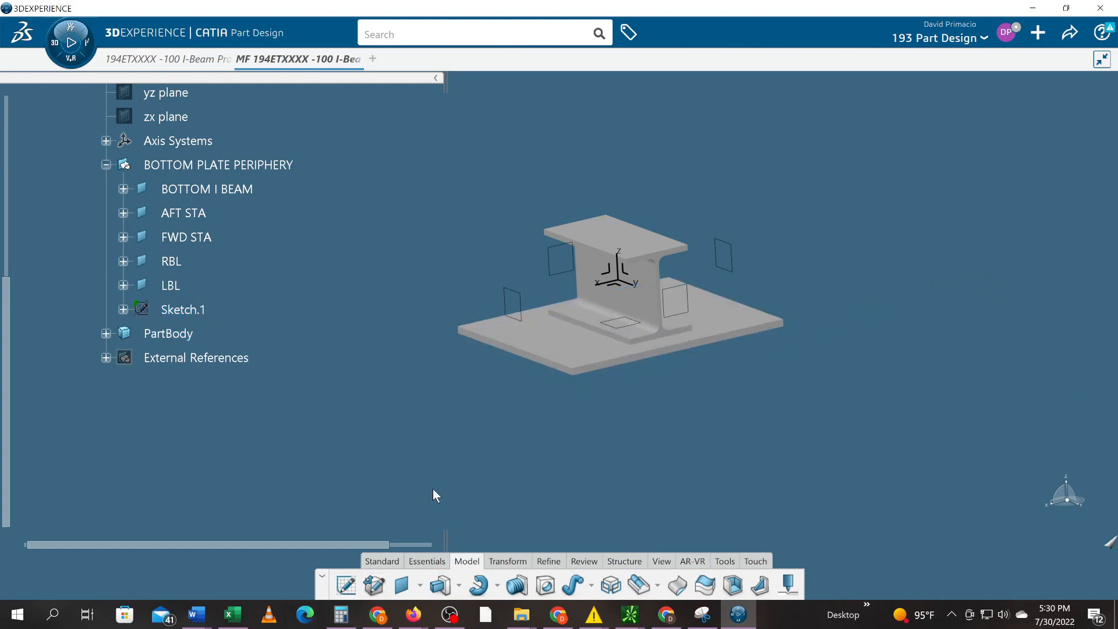
pyautogui.moveTo(637, 448); pyautogui.dragTo(580, 465, button='middle')
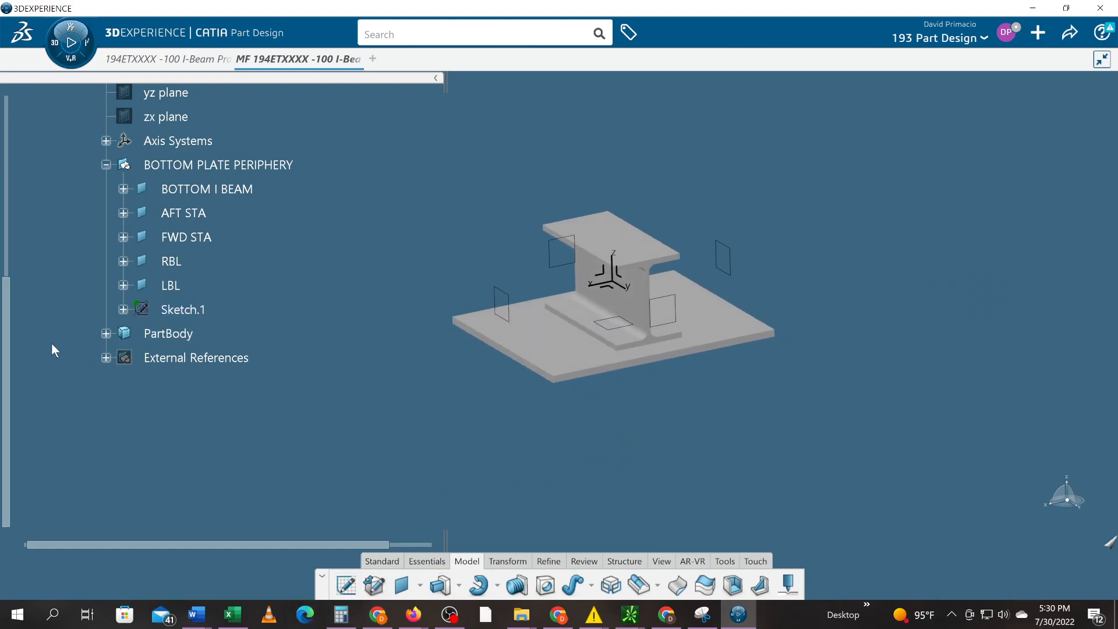
# - Reveal Pad.1 under PartBody and collapse the External References list
pyautogui.click(106, 357)
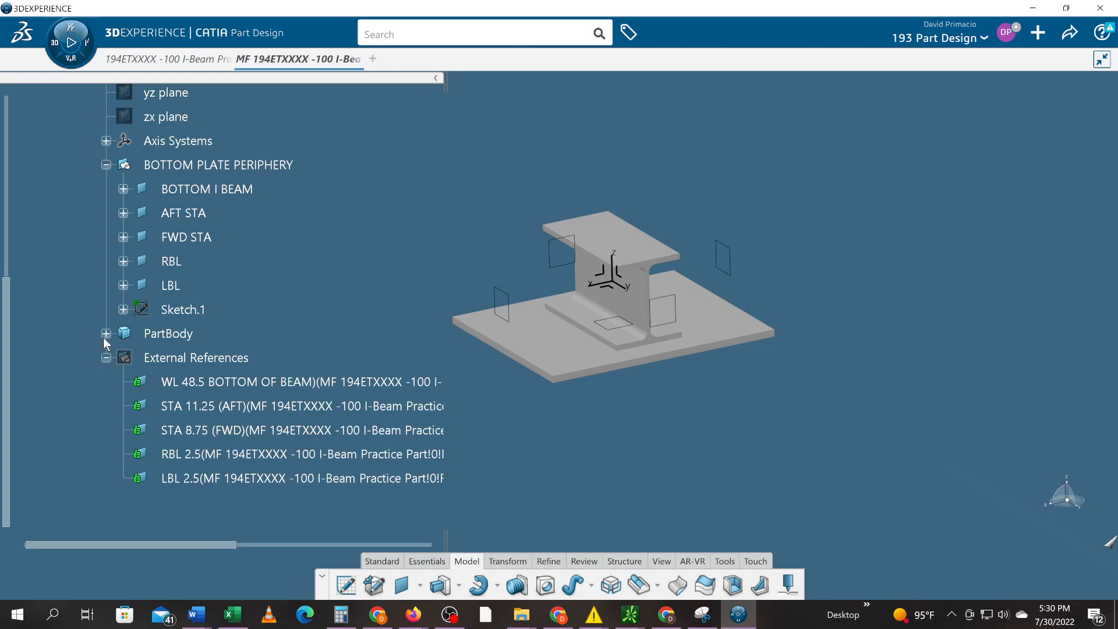
pyautogui.click(106, 334)
pyautogui.scroll(3, 65, 380)
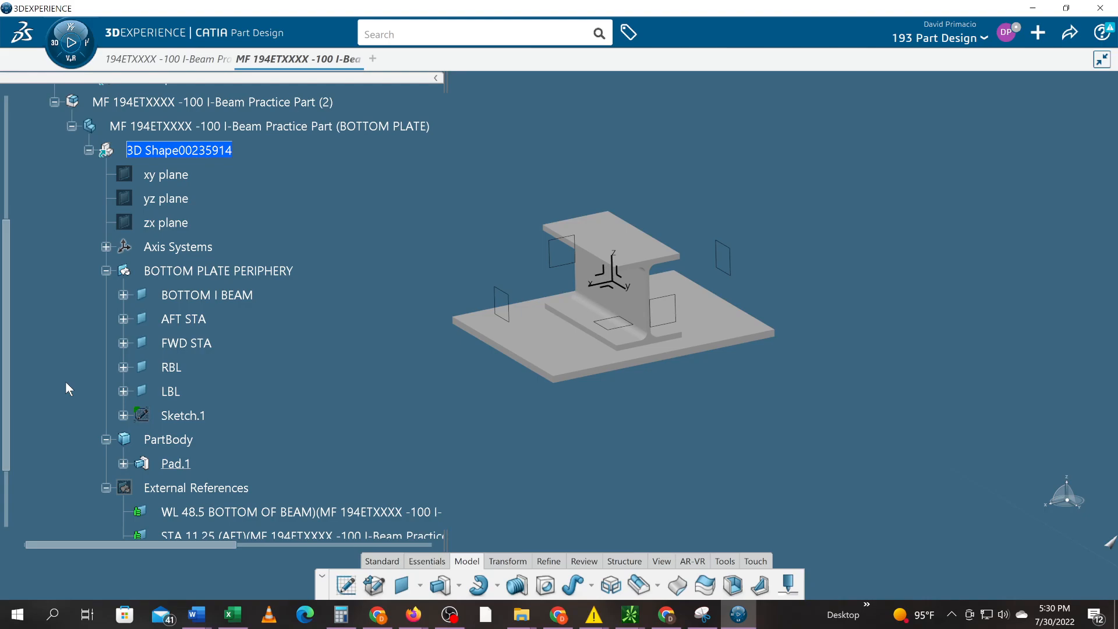
pyautogui.scroll(4, 65, 382)
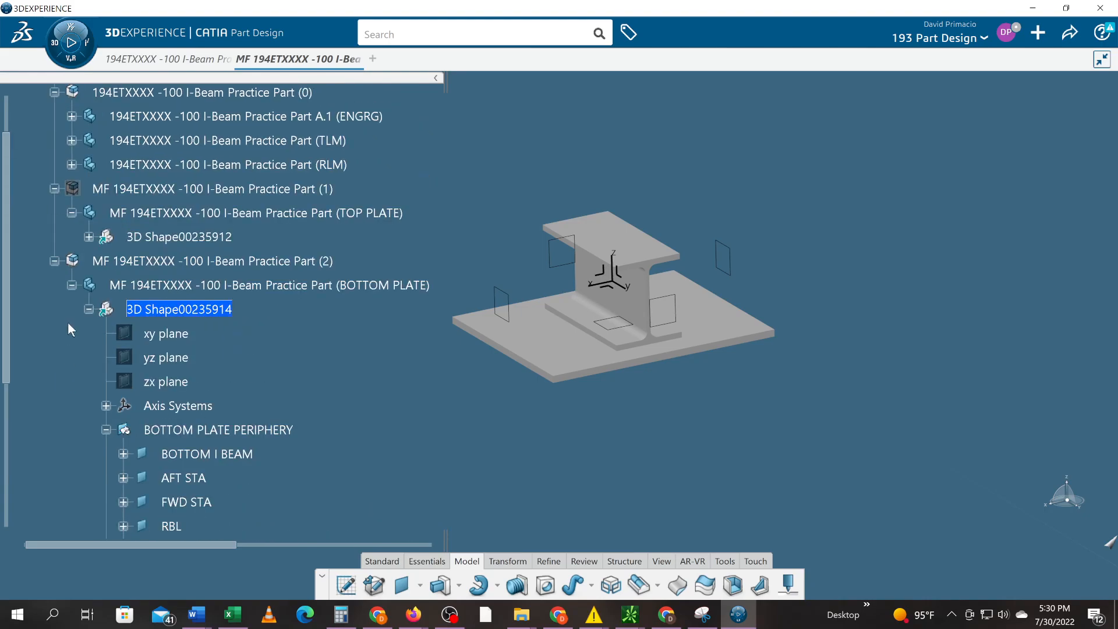
pyautogui.scroll(-1, 82, 381)
pyautogui.scroll(-1, 86, 374)
pyautogui.scroll(1, 86, 375)
pyautogui.scroll(-3, 86, 374)
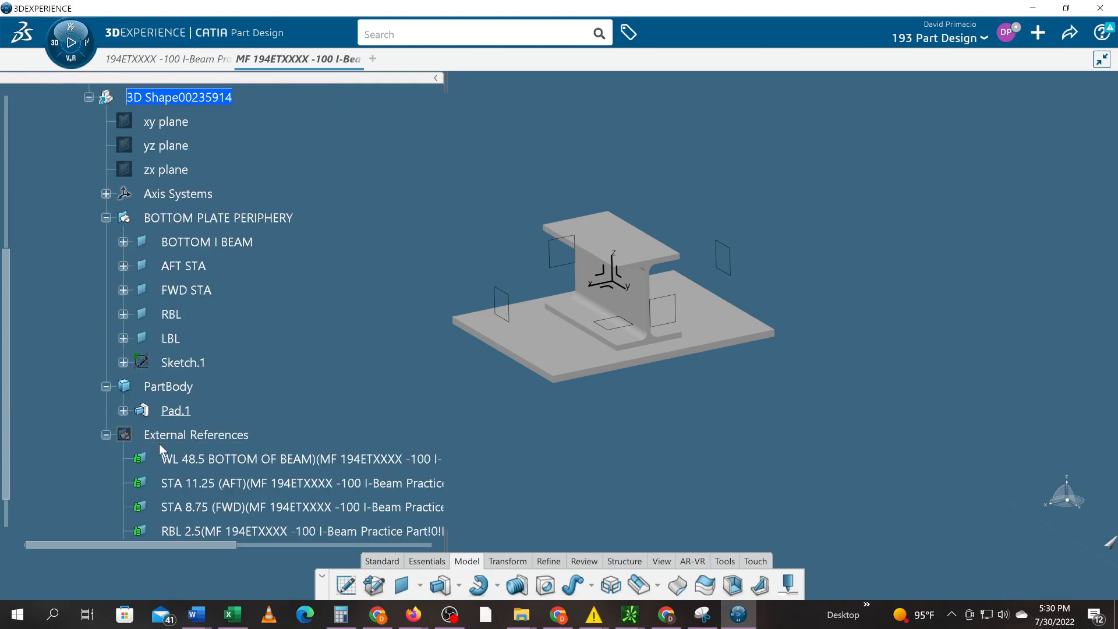
pyautogui.scroll(1, 88, 460)
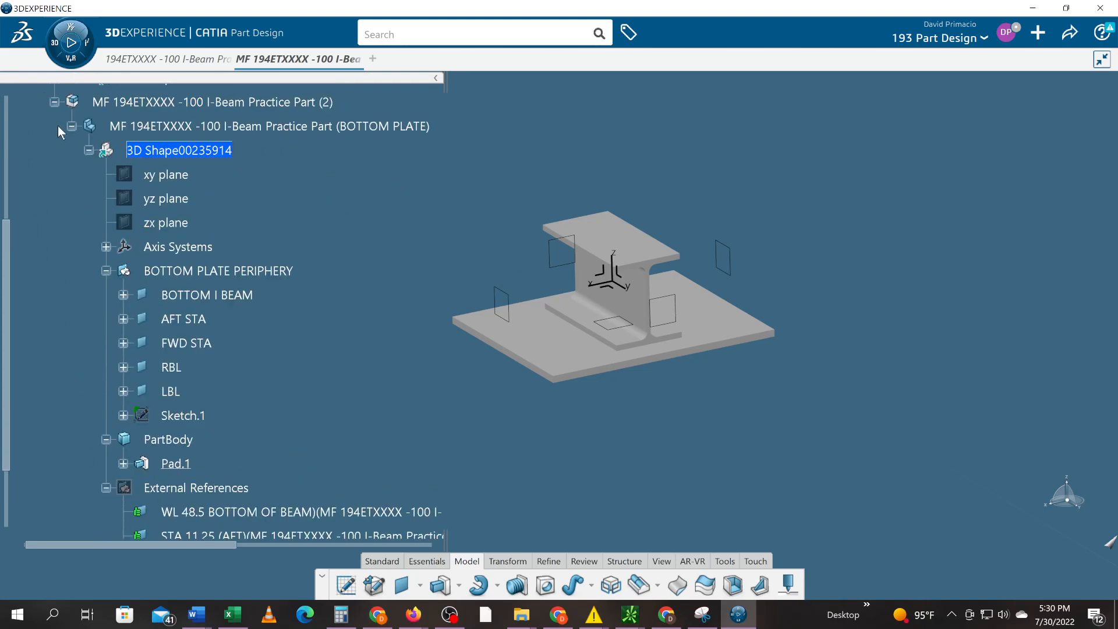
pyautogui.scroll(-1, 130, 366)
pyautogui.scroll(-1, 169, 454)
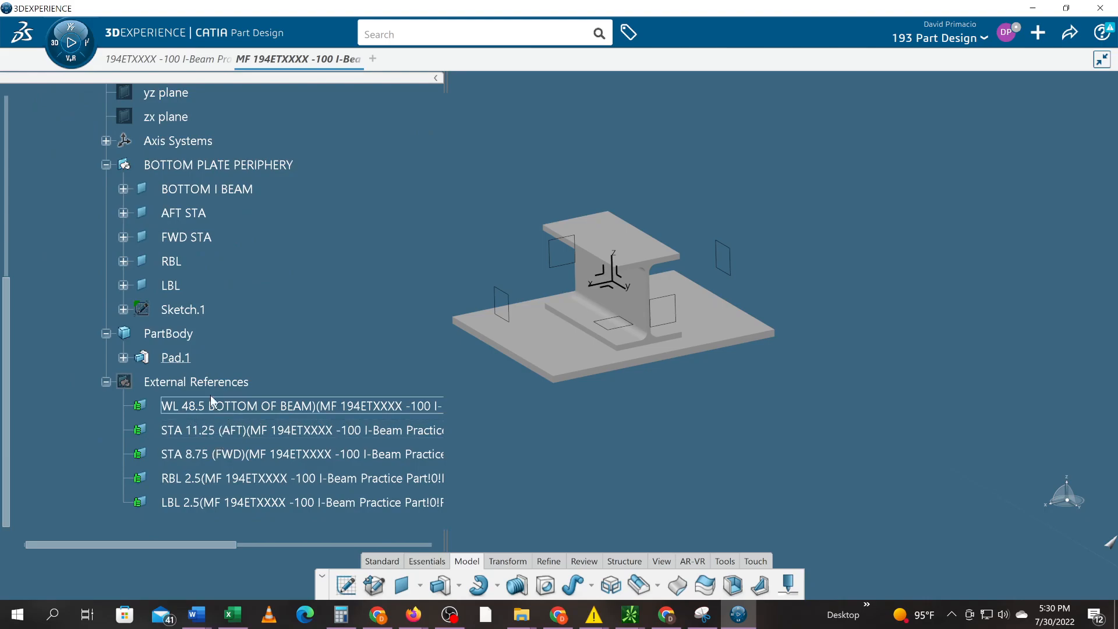
pyautogui.click(106, 381)
pyautogui.moveTo(376, 408)
pyautogui.mouseDown(button='middle')
pyautogui.moveTo(359, 442)
pyautogui.moveTo(352, 430)
pyautogui.mouseUp(button='middle')
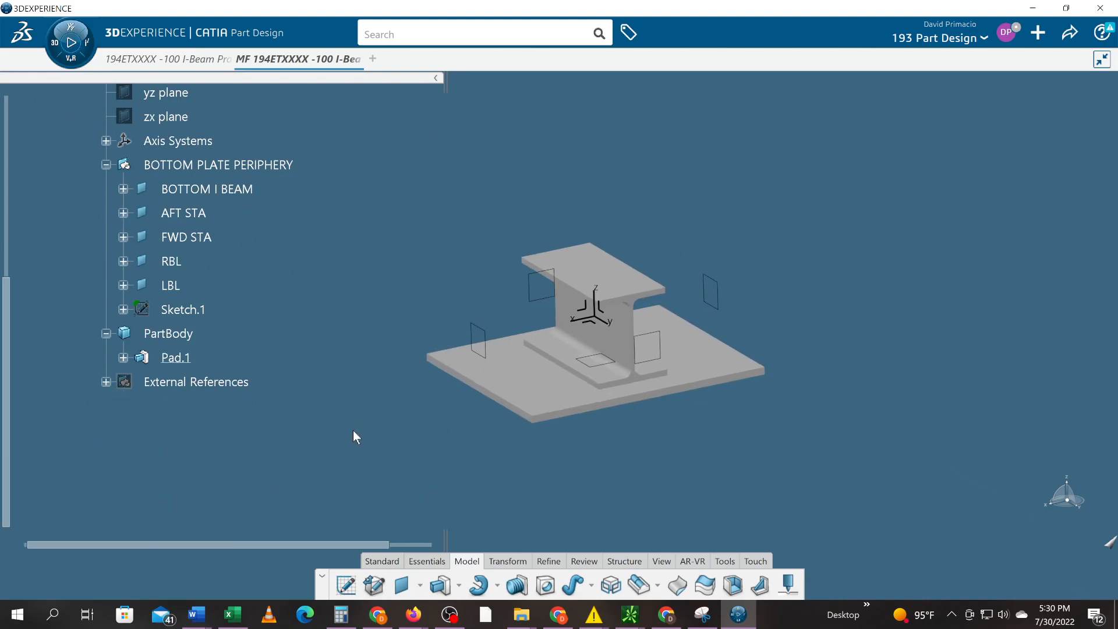
# - Move Sketch.1 from BOTTOM PLATE PERIPHERY into PartBody and expand Pad.1 to confirm
pyautogui.click(185, 315)
pyautogui.moveTo(174, 310); pyautogui.dragTo(167, 334)
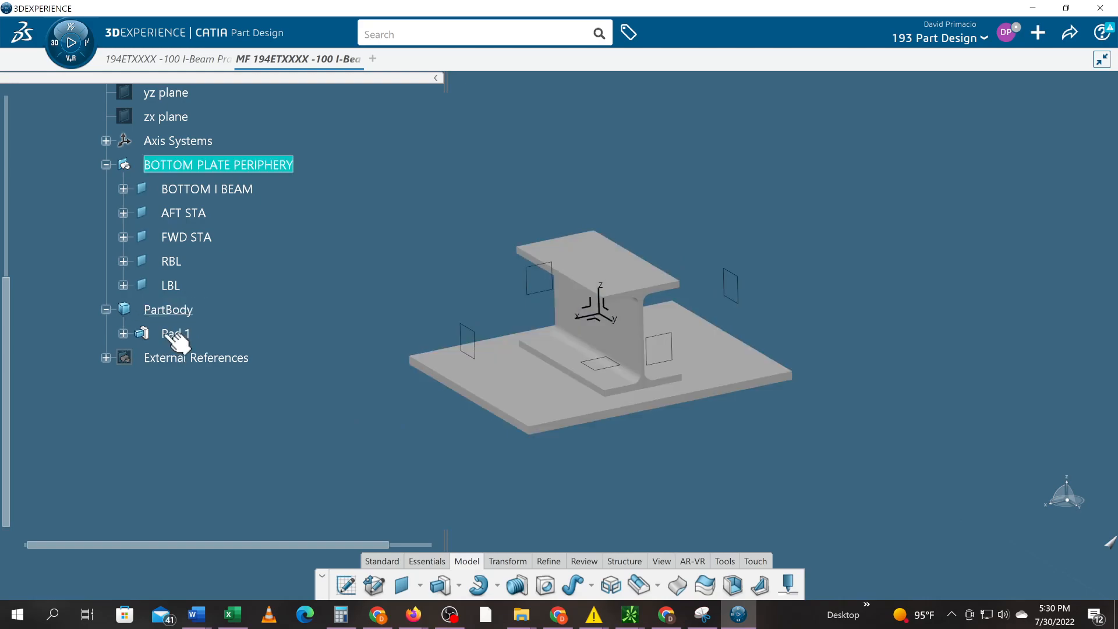
pyautogui.click(123, 334)
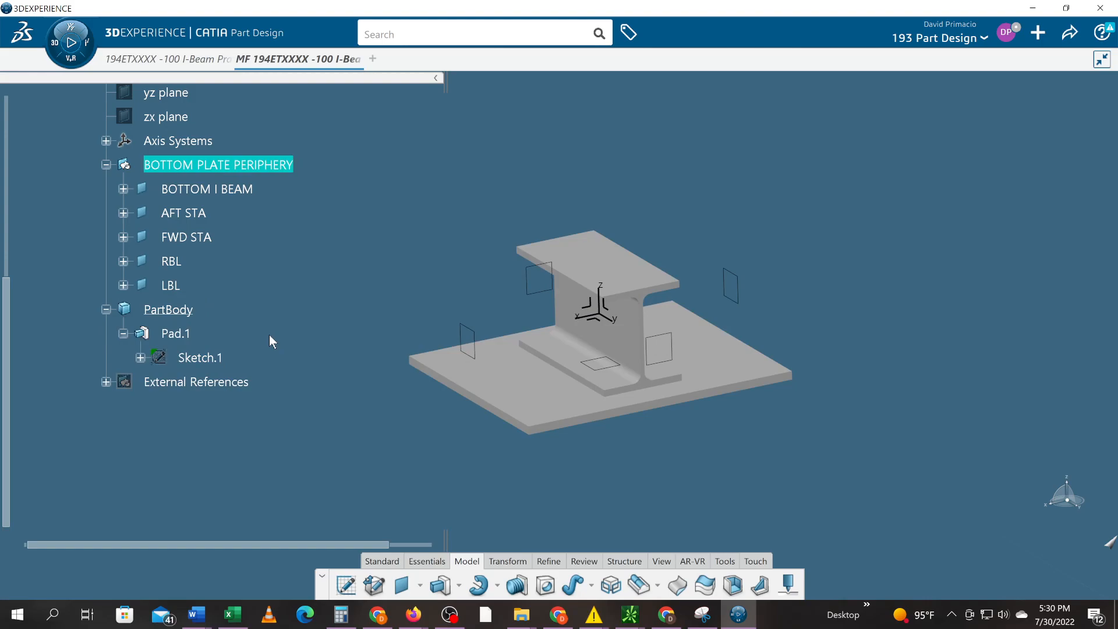
pyautogui.moveTo(378, 426); pyautogui.dragTo(383, 403, button='middle')
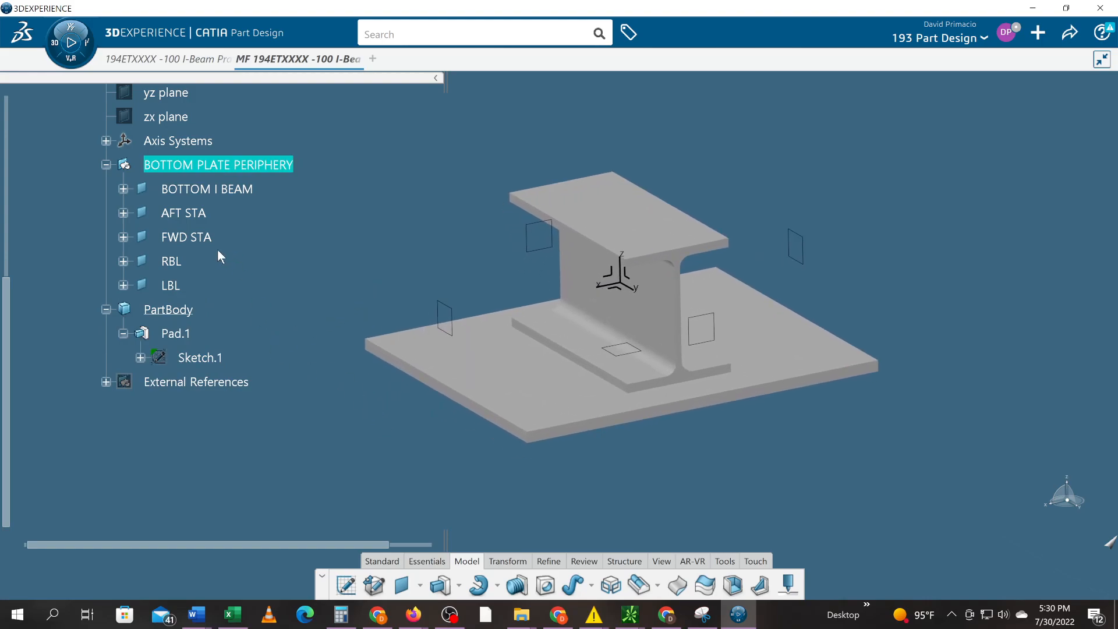
pyautogui.scroll(3, 215, 249)
pyautogui.click(185, 151)
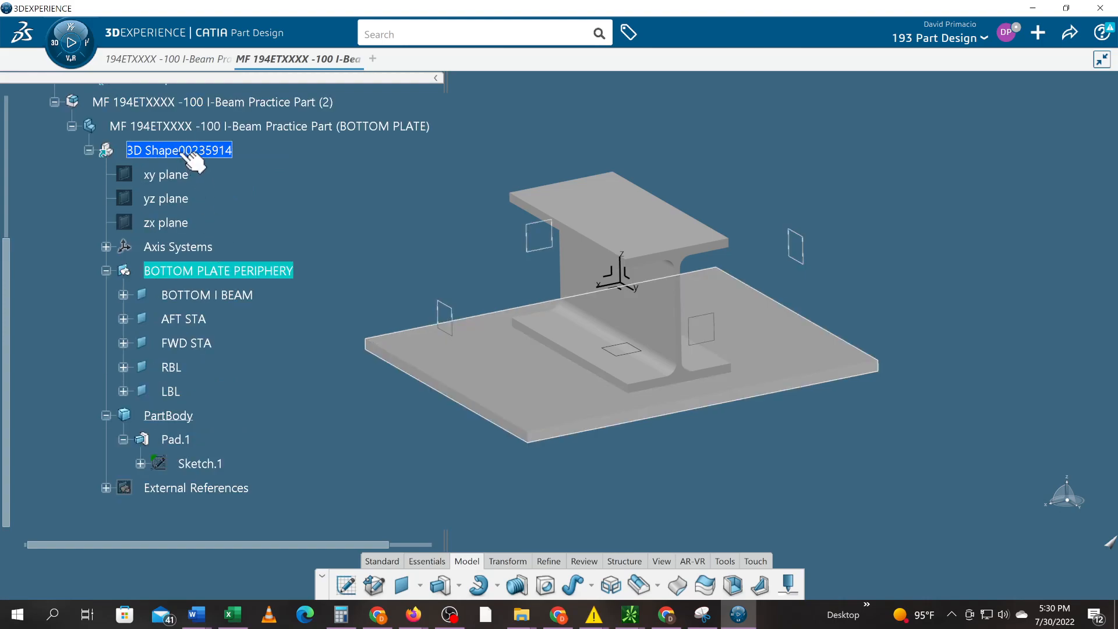
# - Inspect the 3D shape's graphic properties and close them unchanged
pyautogui.rightClick(186, 153)
pyautogui.click(274, 220)
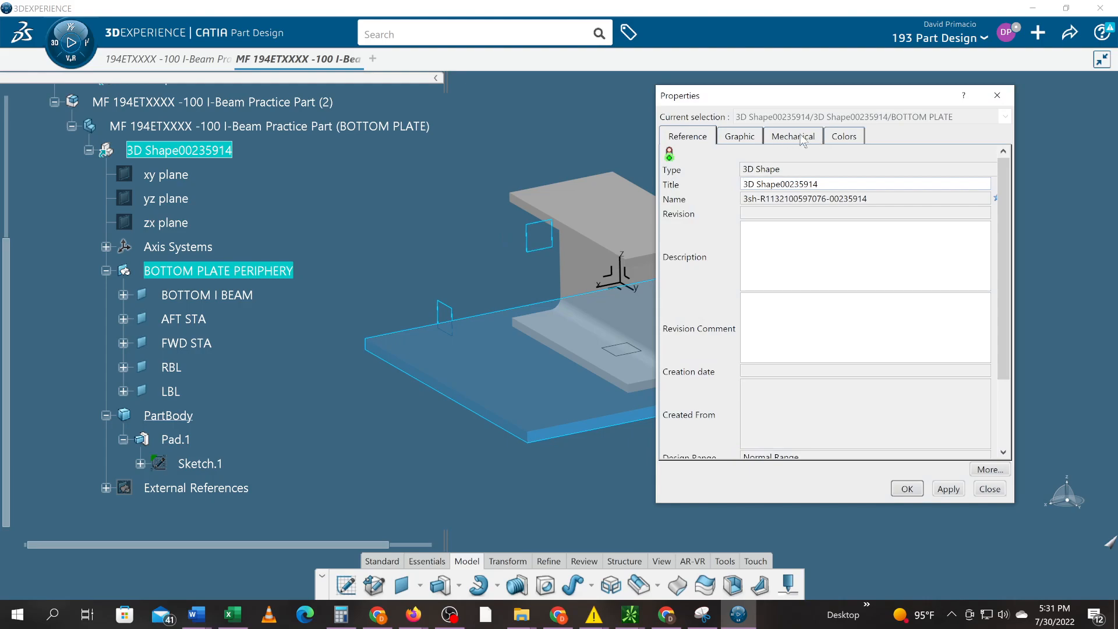
pyautogui.click(840, 137)
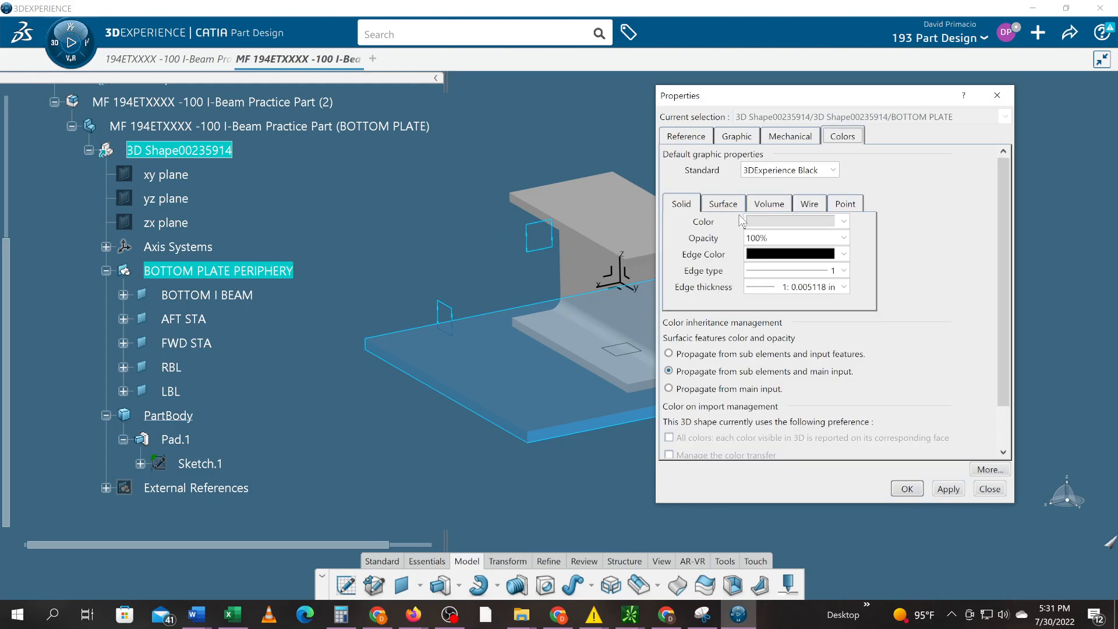
pyautogui.click(986, 489)
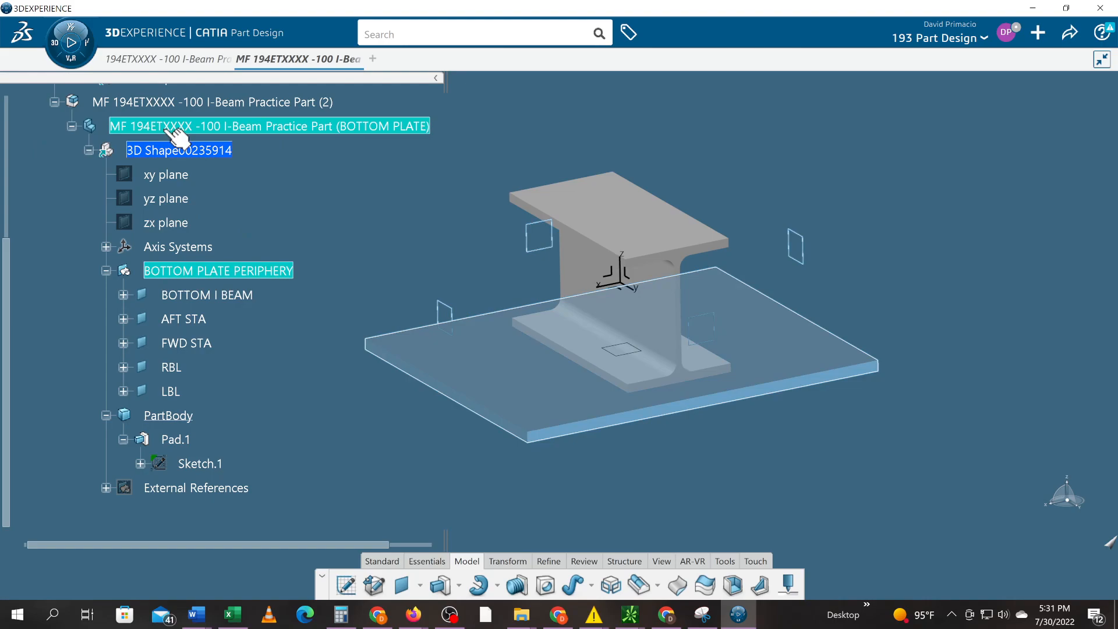
# - Activate BOTTOM PLATE and set its PartBody fill colour to green
pyautogui.doubleClick(165, 128)
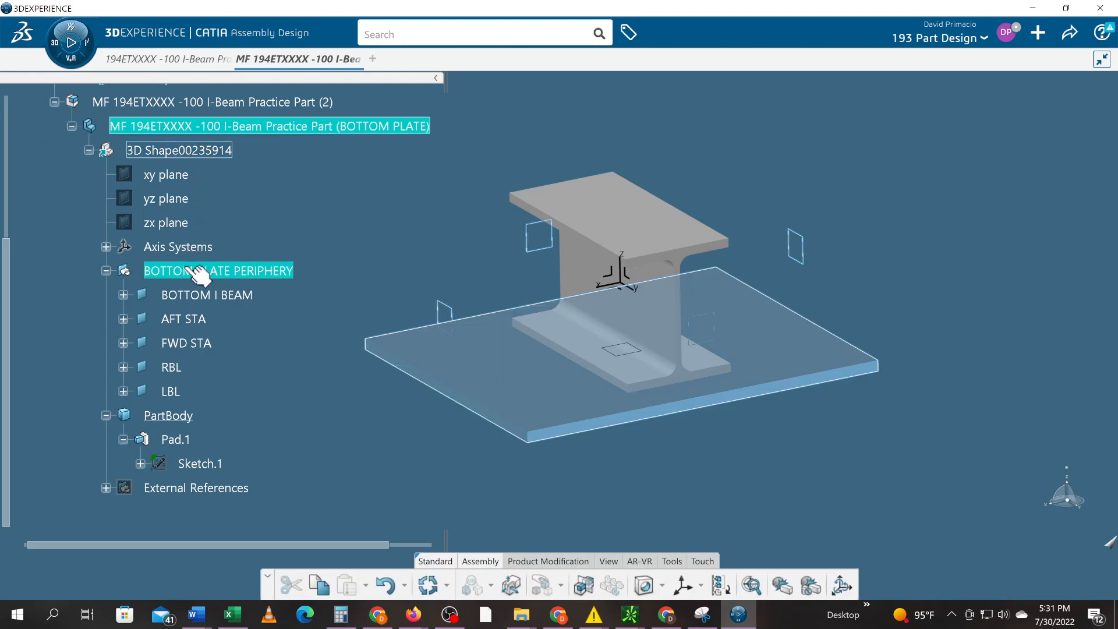
pyautogui.rightClick(185, 415)
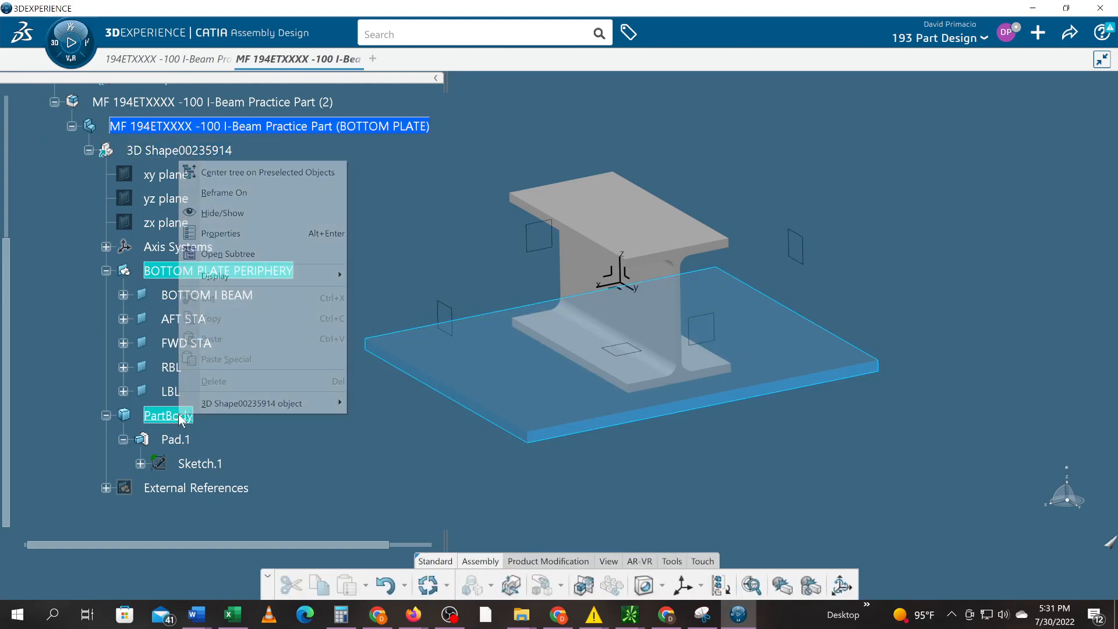
pyautogui.click(242, 234)
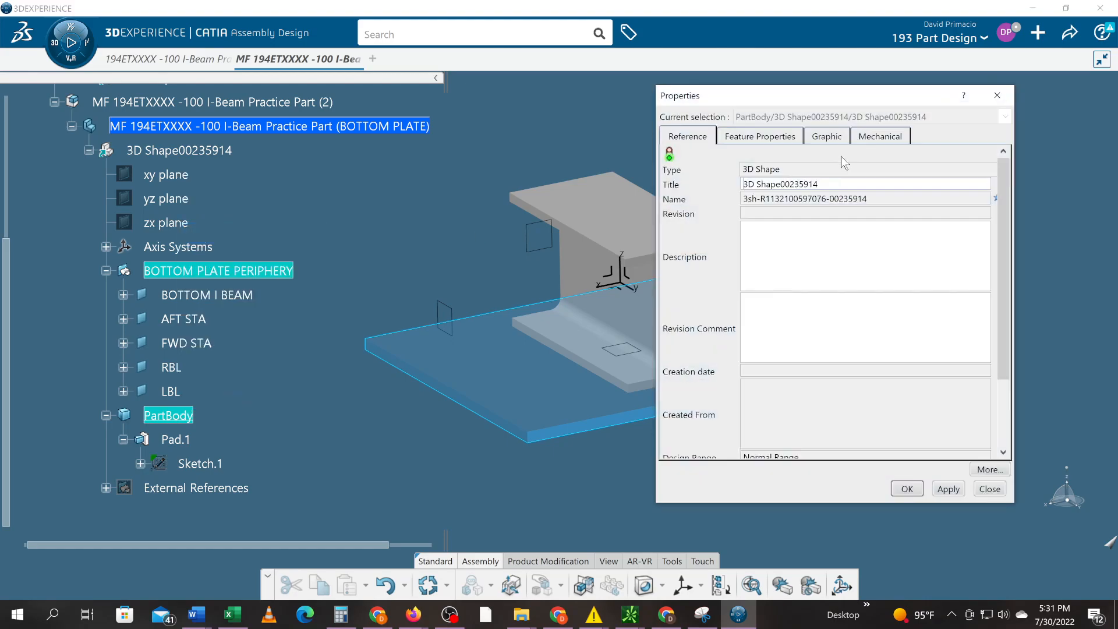
pyautogui.click(836, 138)
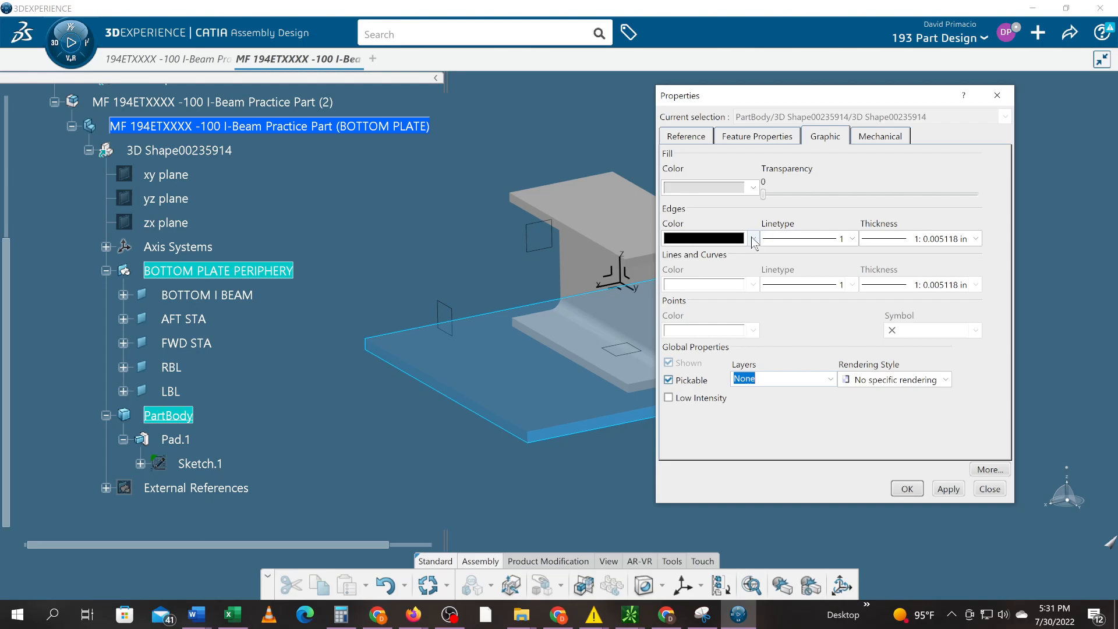
pyautogui.click(753, 187)
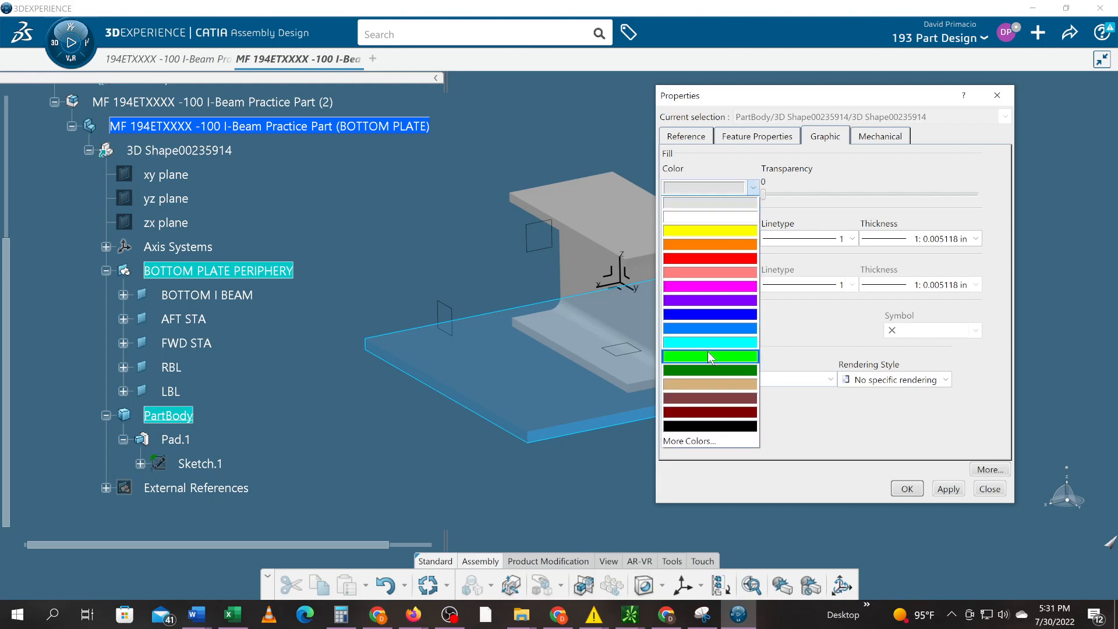
pyautogui.click(709, 357)
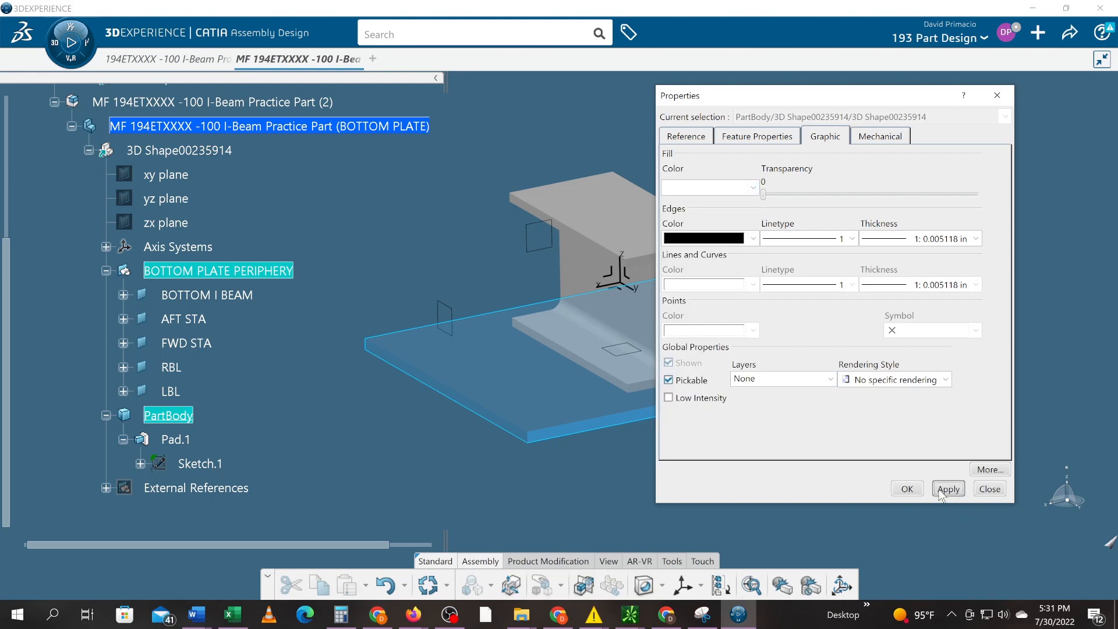
pyautogui.click(907, 488)
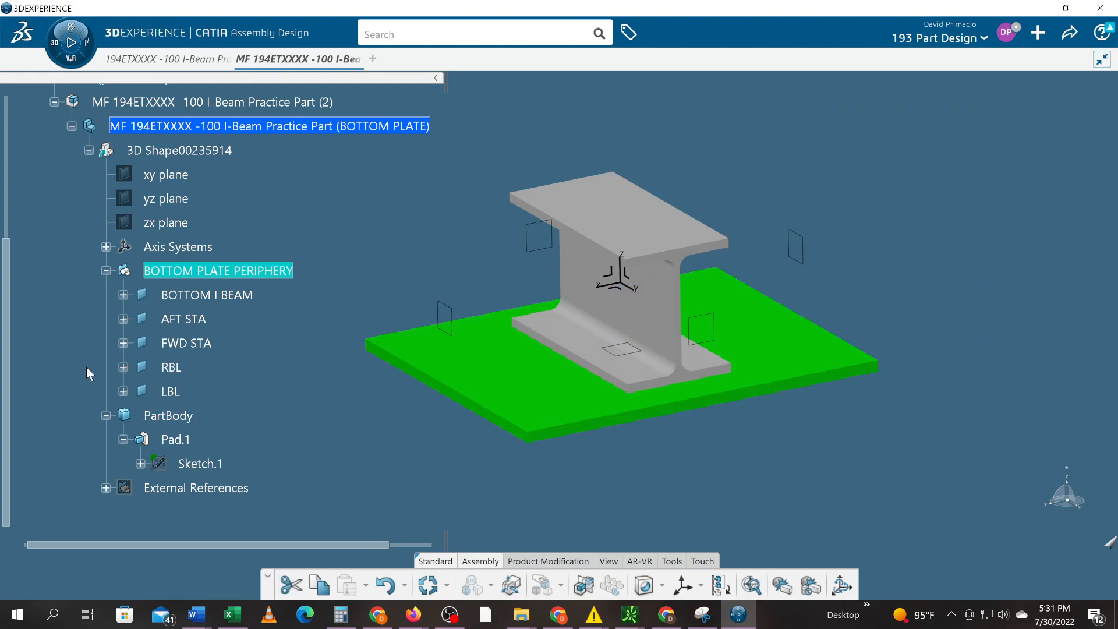
pyautogui.scroll(3, 9, 163)
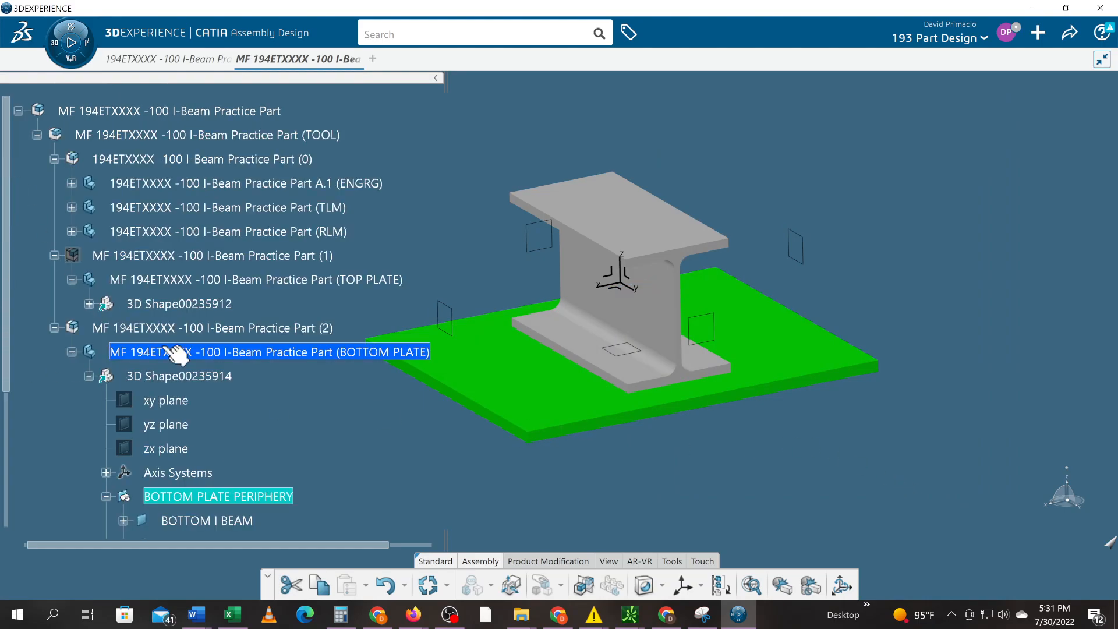
# - Collapse Part (2), unhide the Part (1) top plate and orbit to inspect both plates
pyautogui.click(54, 328)
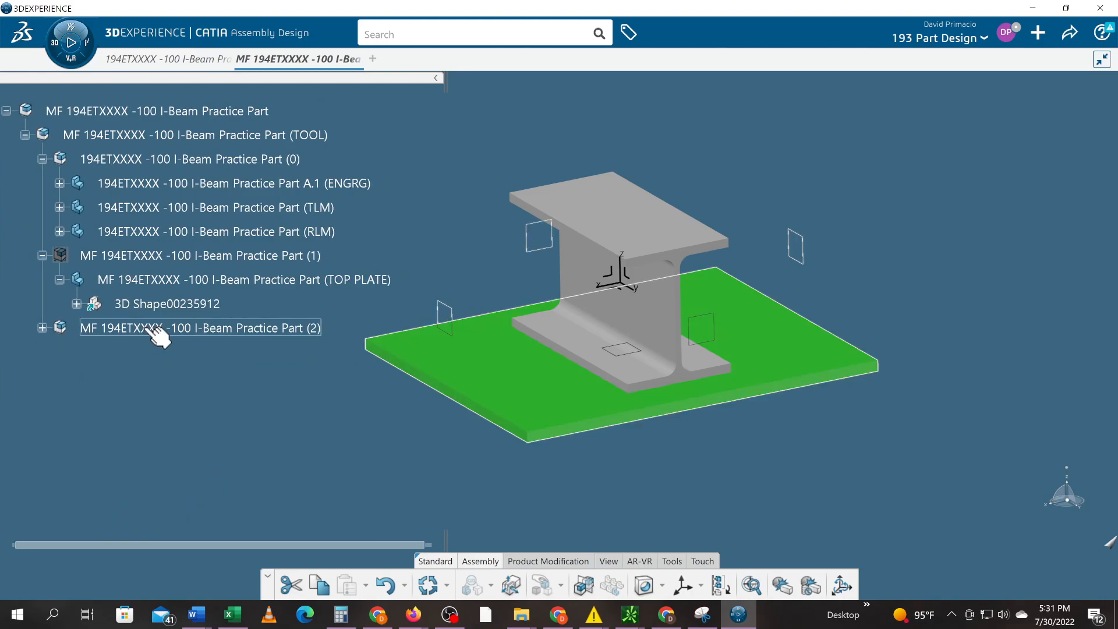
pyautogui.rightClick(158, 258)
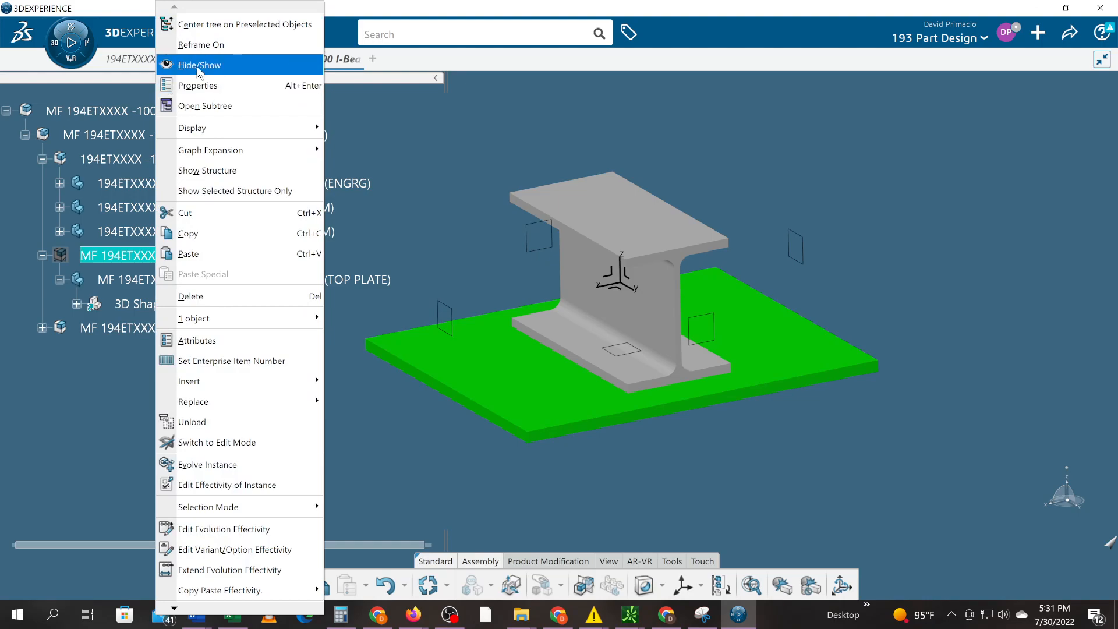
pyautogui.click(198, 65)
pyautogui.moveTo(650, 495); pyautogui.dragTo(864, 543, button='middle')
pyautogui.moveTo(813, 516); pyautogui.dragTo(840, 399, button='middle')
pyautogui.moveTo(618, 465); pyautogui.dragTo(706, 474, button='middle')
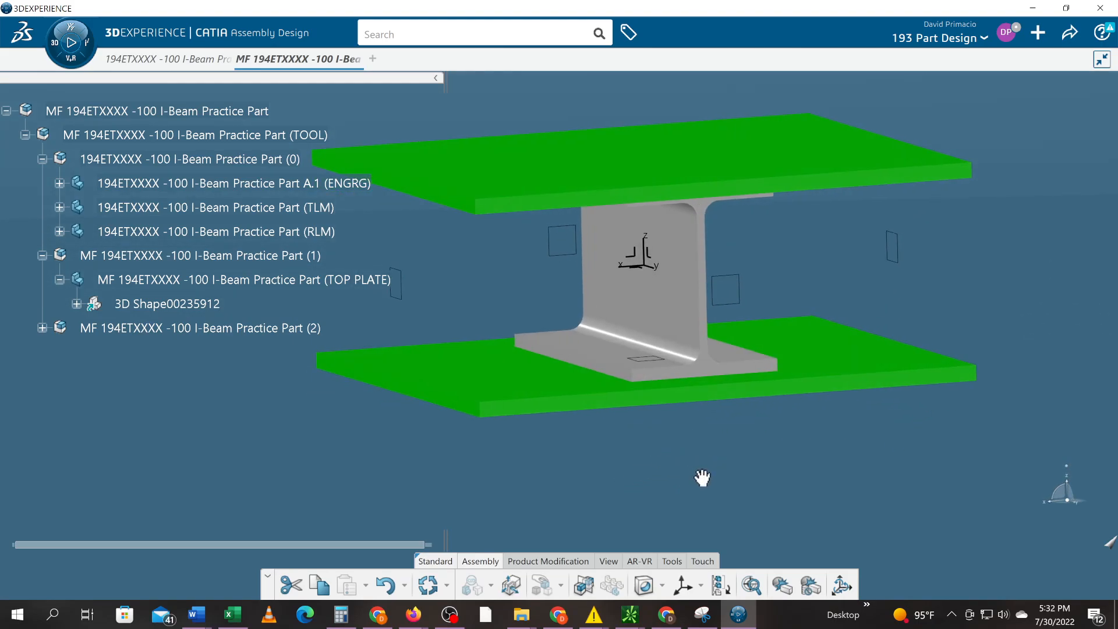
# - Collapse Part (1), reframe the view and select the top and bottom plate products
pyautogui.click(42, 255)
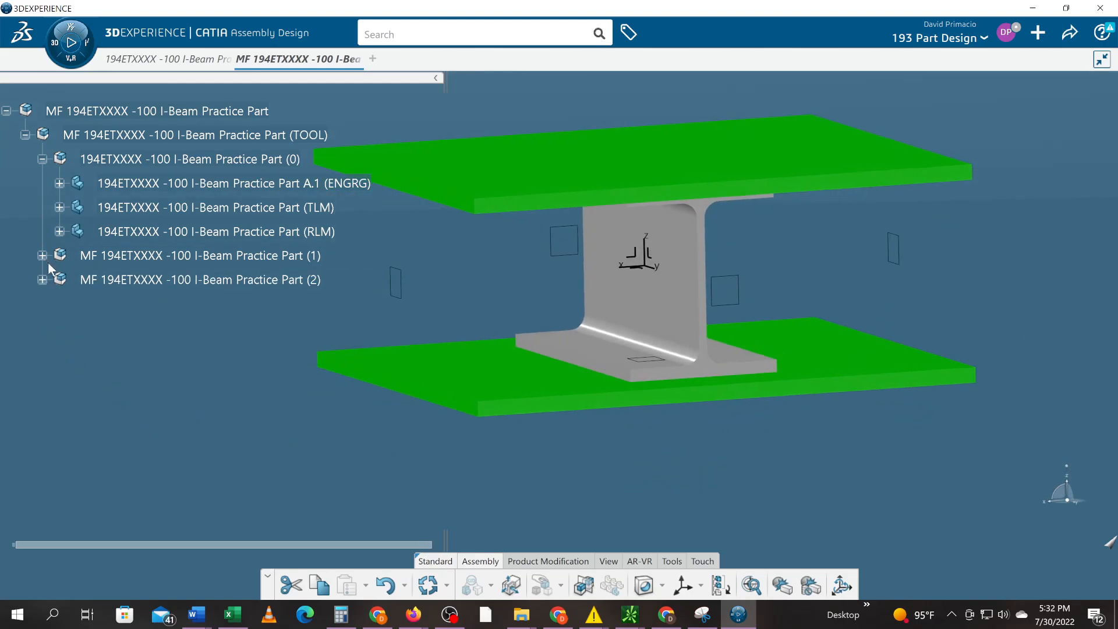
pyautogui.moveTo(411, 441); pyautogui.dragTo(548, 448, button='middle')
pyautogui.scroll(3, 546, 445)
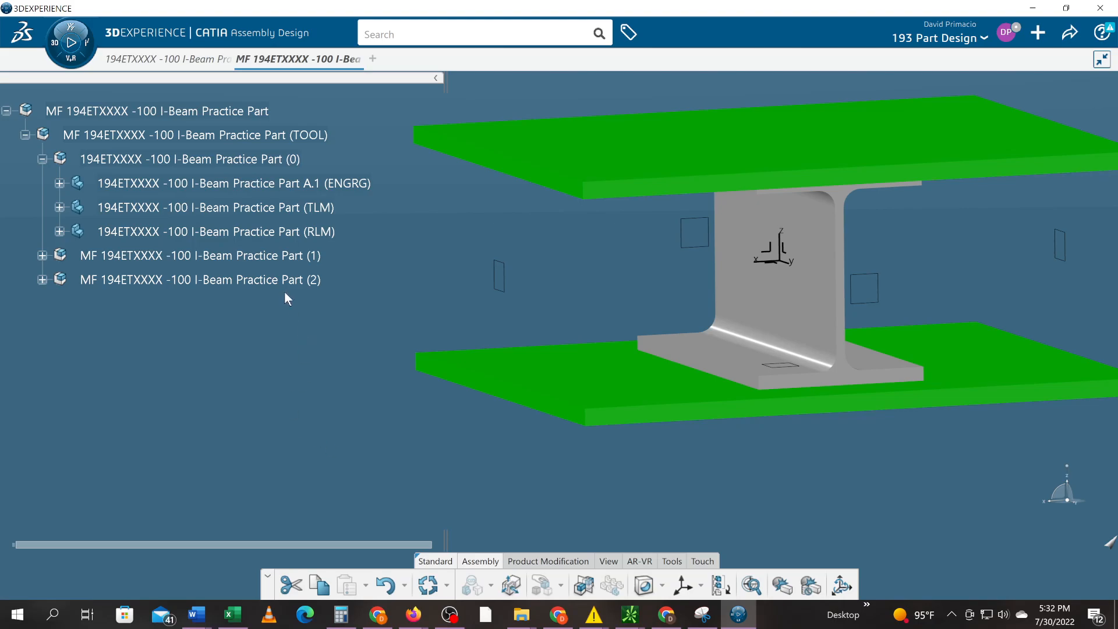
pyautogui.click(298, 256)
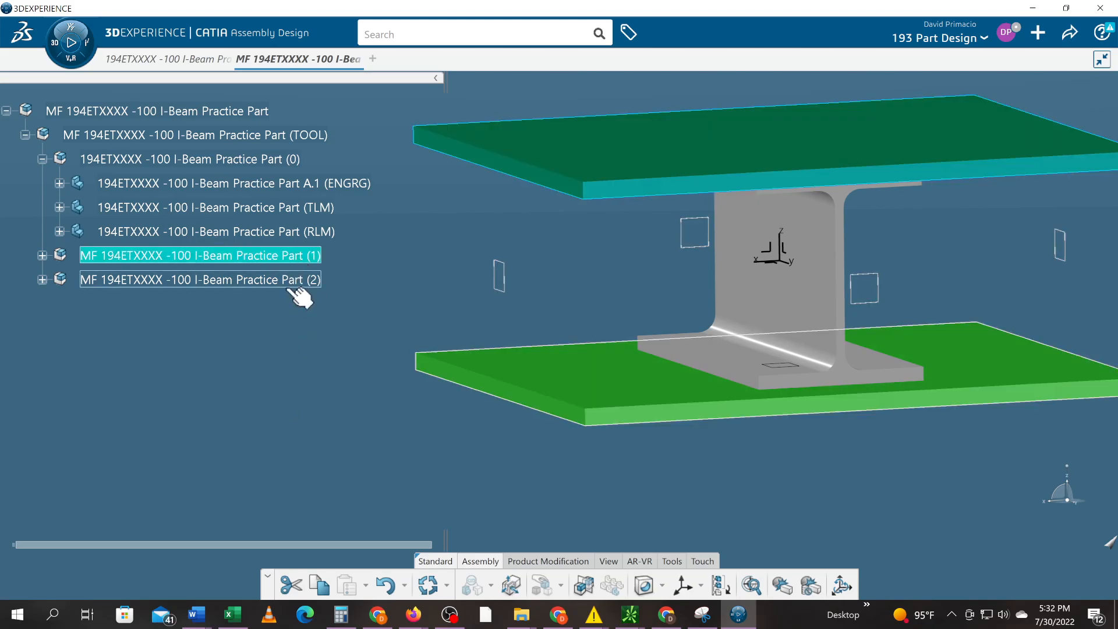
pyautogui.click(284, 284)
pyautogui.click(367, 414)
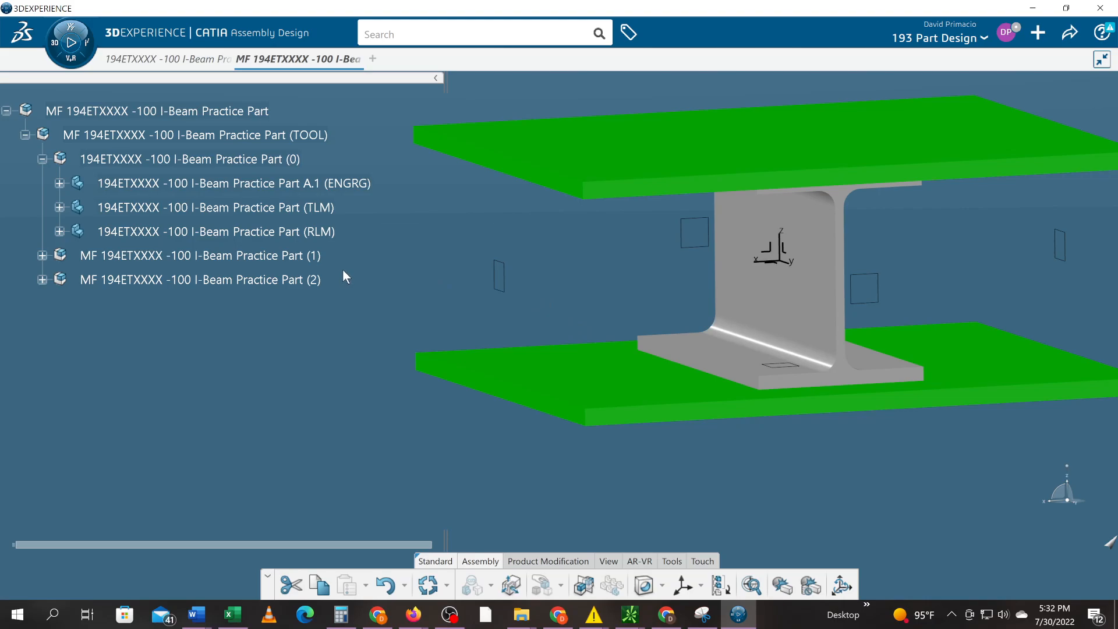
# - Collapse Part (0), pan and zoom out on the assembly, then bring up the window switcher
pyautogui.click(42, 159)
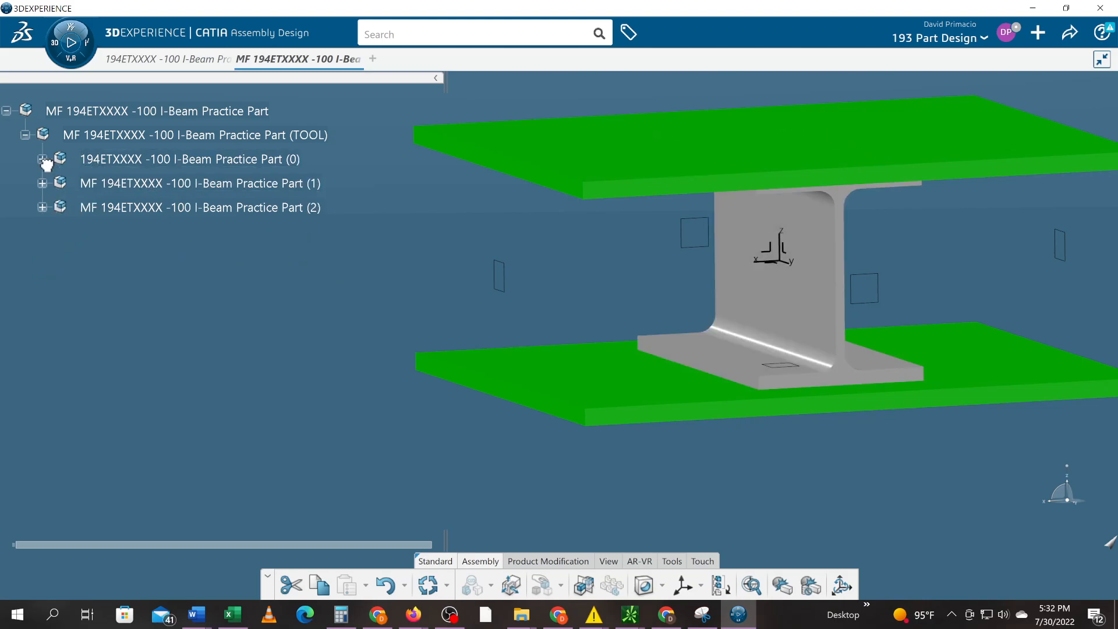
pyautogui.click(42, 159)
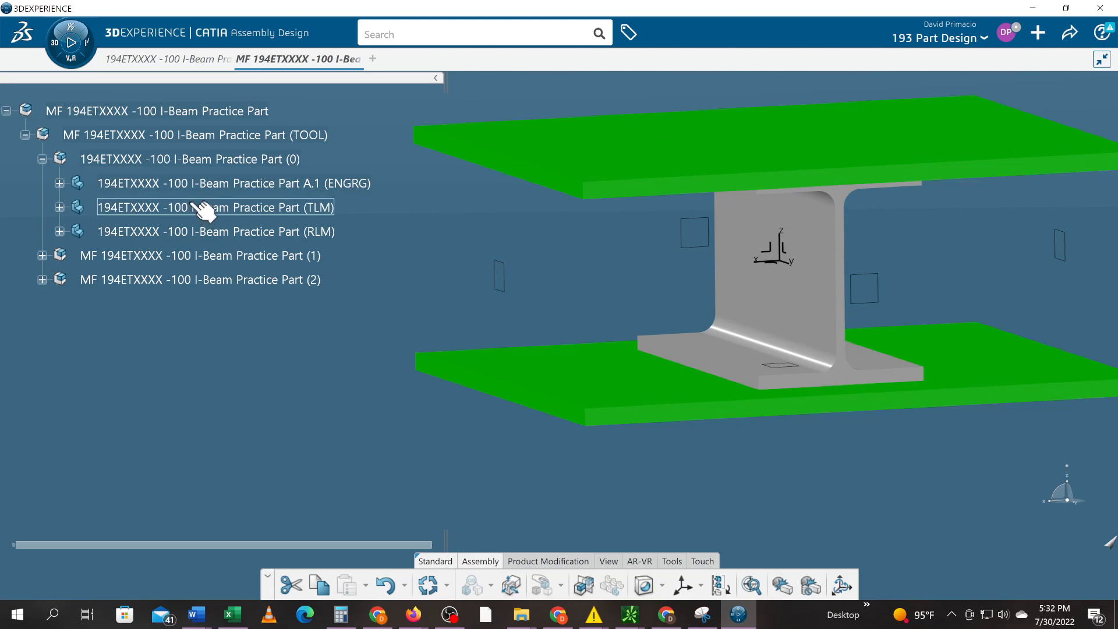
pyautogui.click(43, 160)
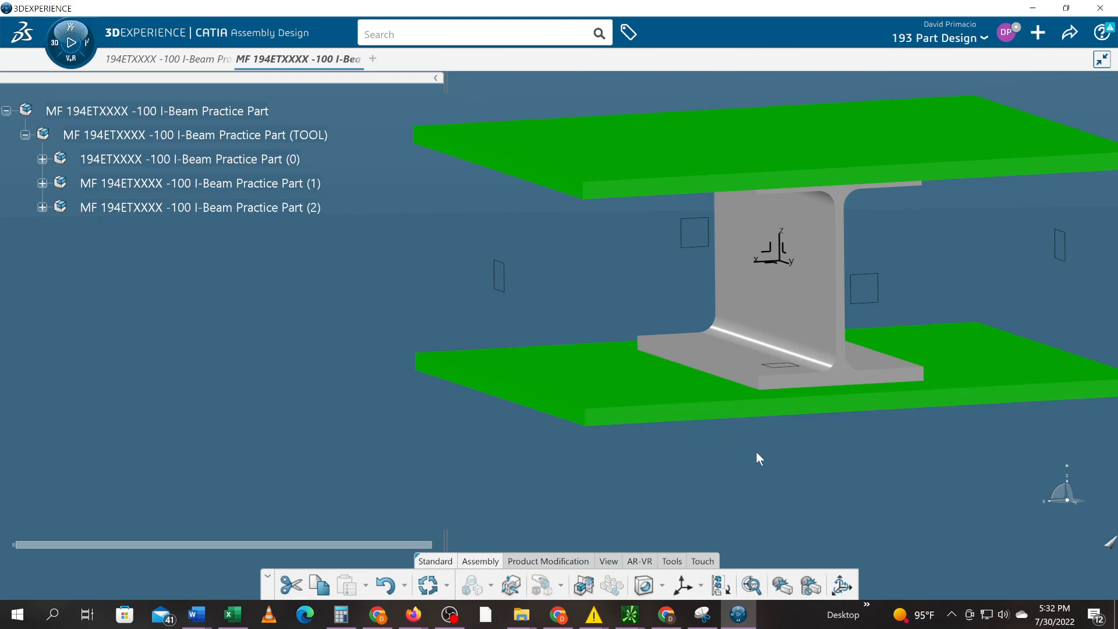
pyautogui.moveTo(777, 464); pyautogui.dragTo(721, 486, button='middle')
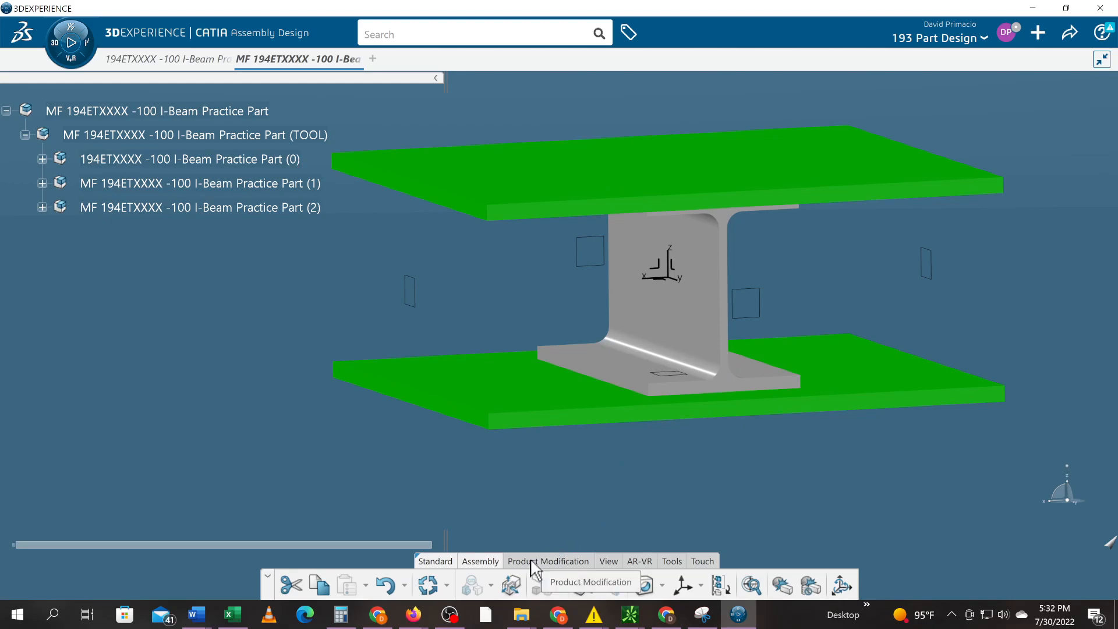
pyautogui.hotkey('alt', 'Tab')
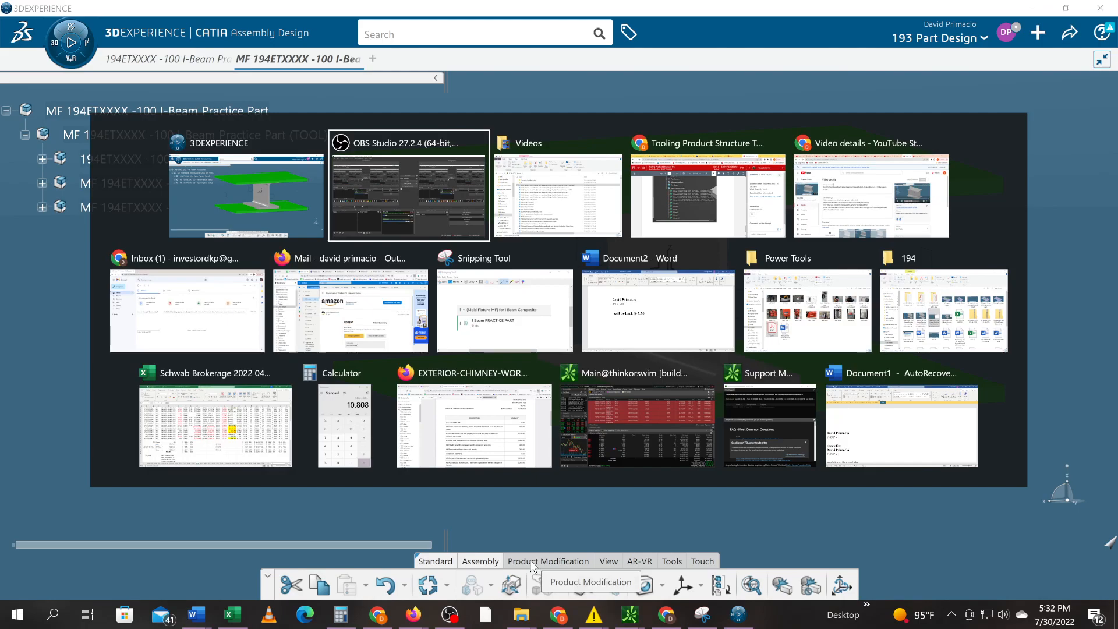